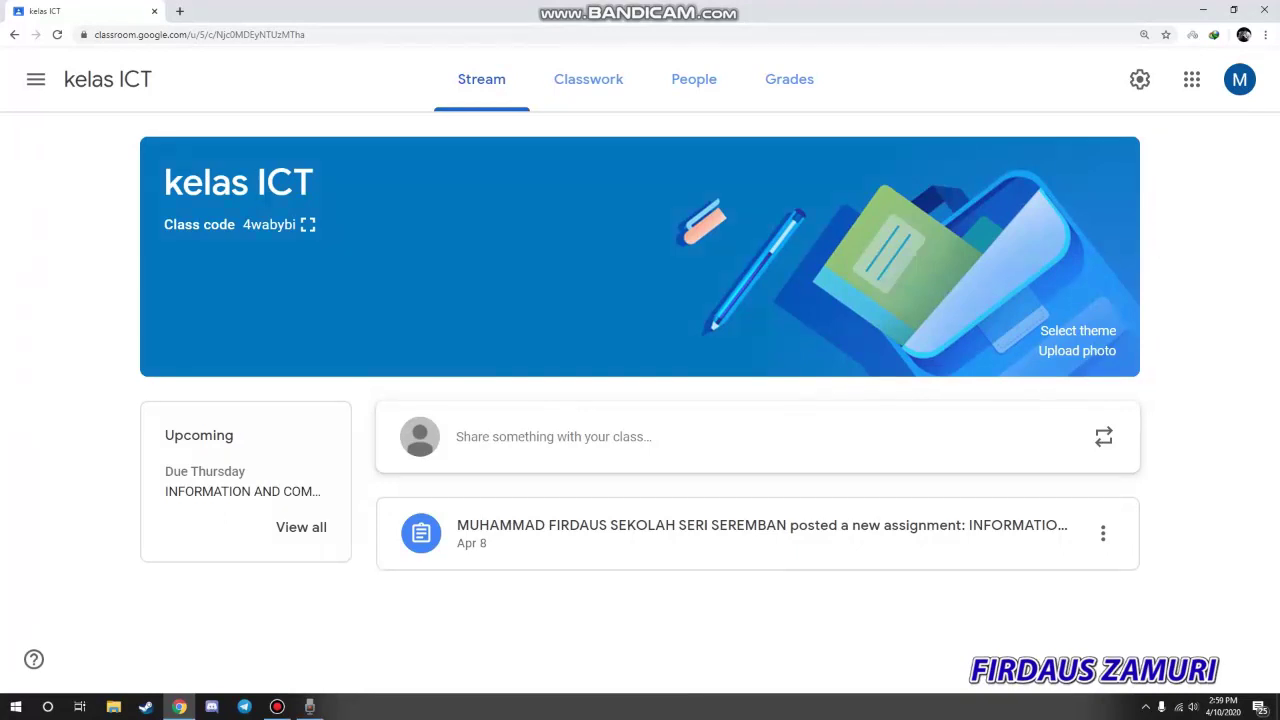
- Create a new quiz assignment in the Classwork of the kelas ICT class
click(588, 79)
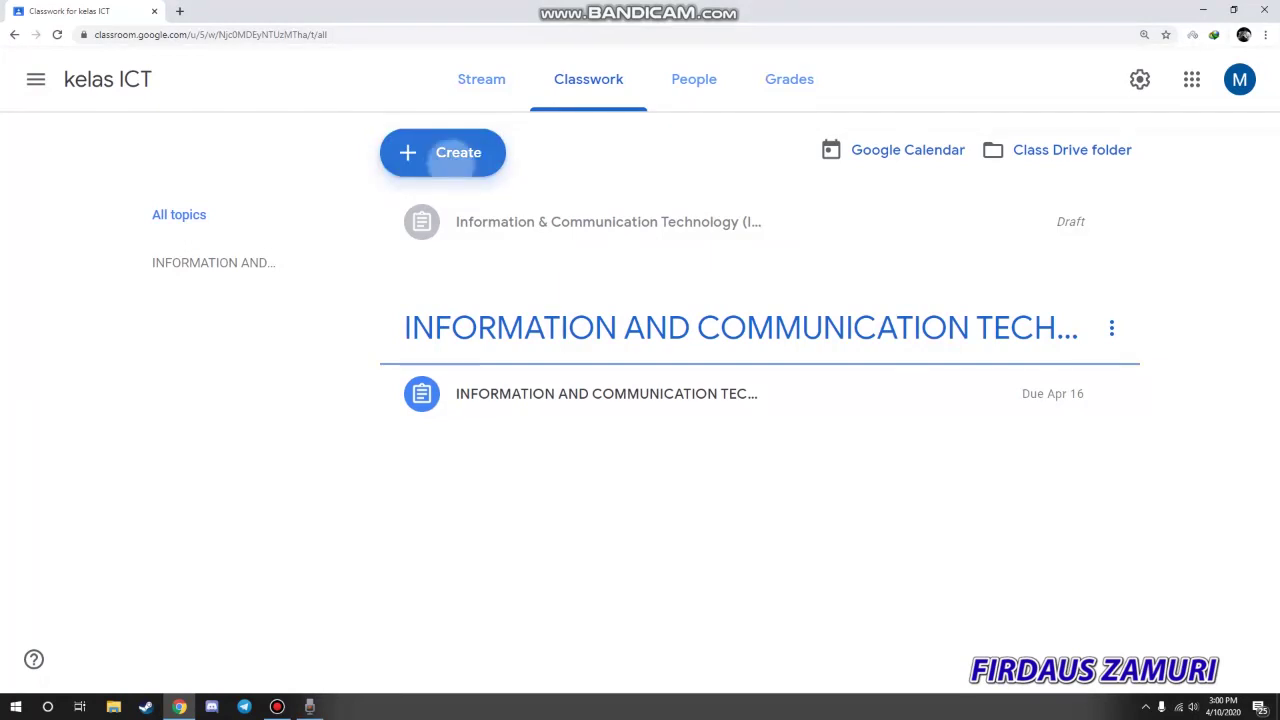
click(445, 160)
click(474, 240)
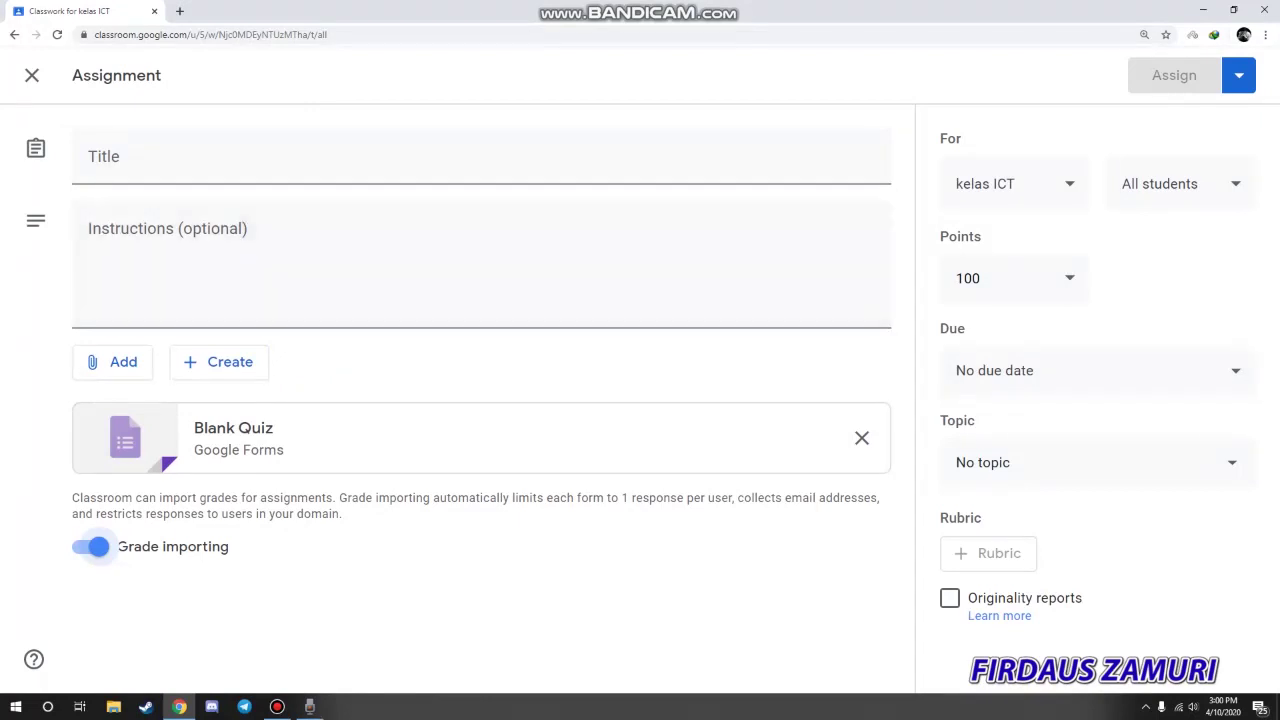
- Examine the classes, students and points choices available for the quiz assignment without changing them
click(1015, 183)
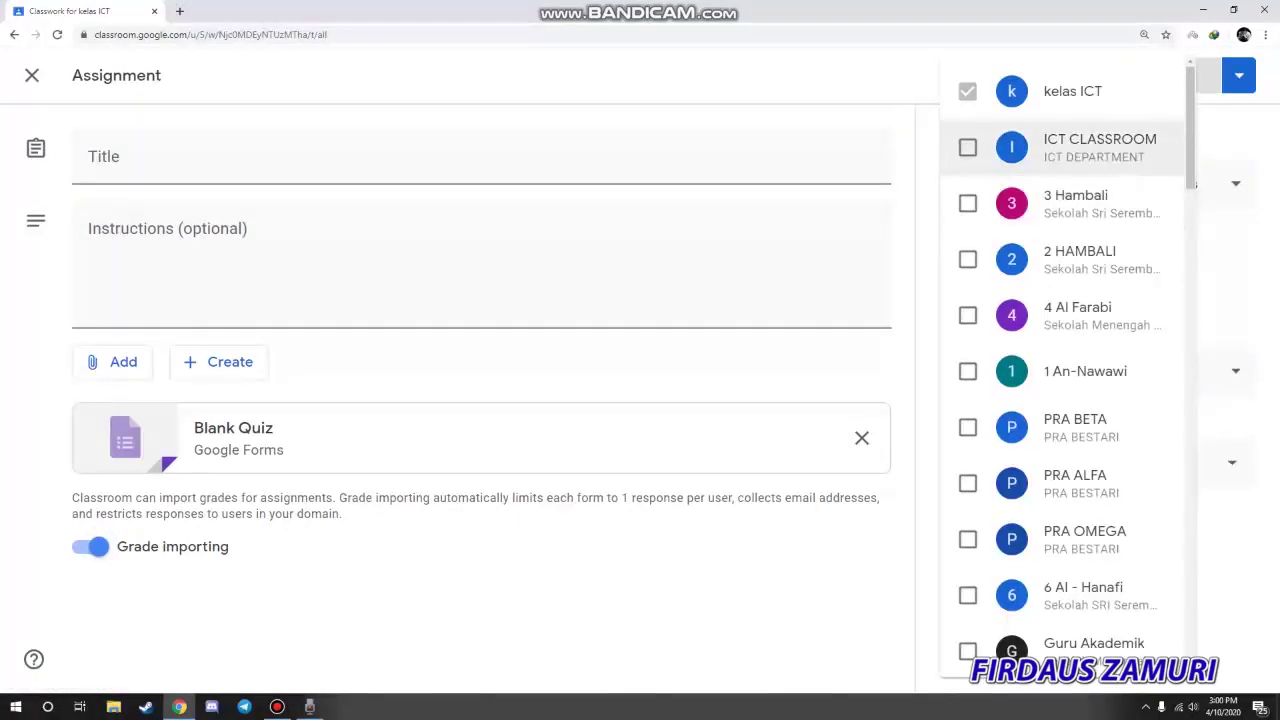
scroll(1060, 300, down, 3)
scroll(1060, 300, down, 7)
scroll(1060, 420, up, 6)
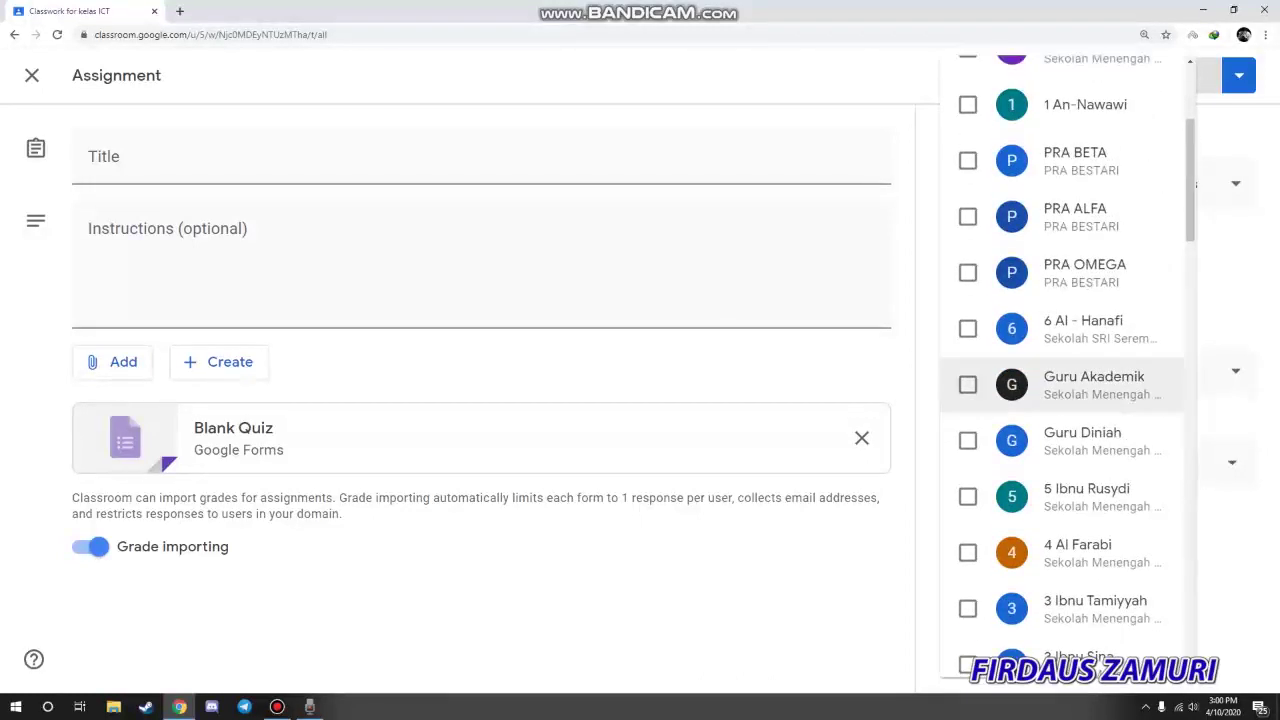
scroll(1060, 300, up, 3)
scroll(1060, 300, down, 7)
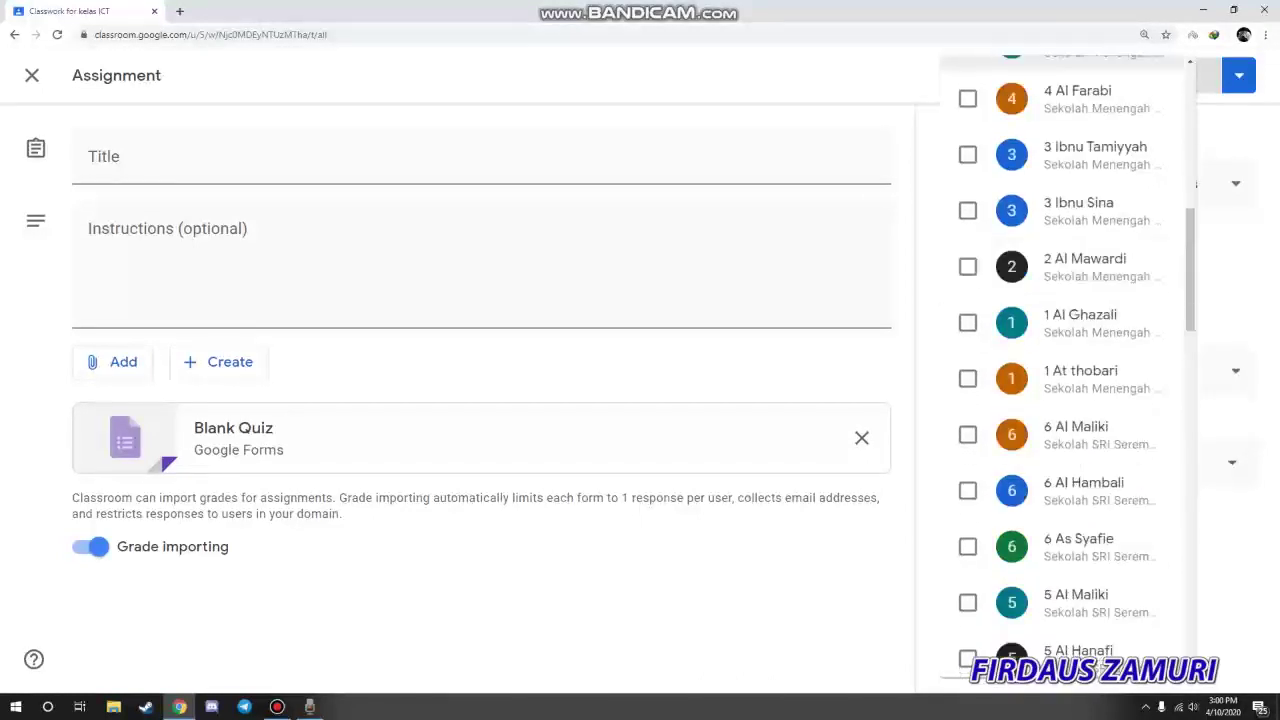
scroll(1060, 336, down, 7)
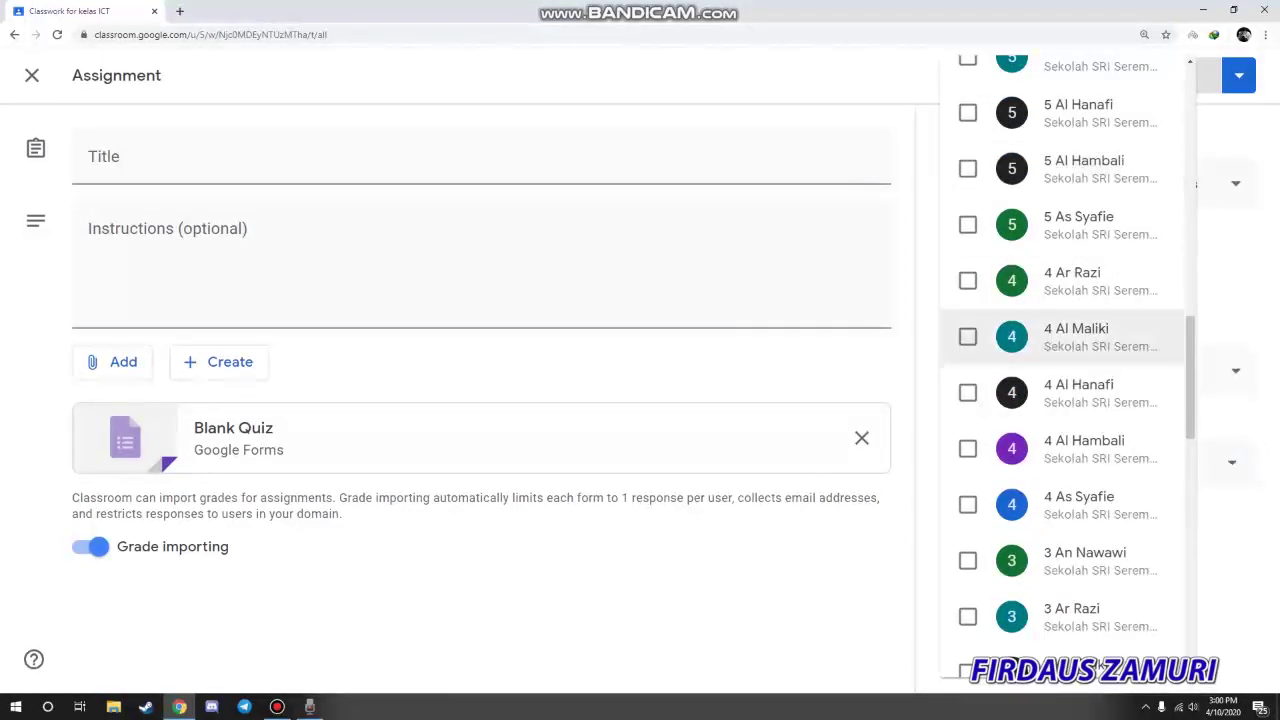
click(1224, 300)
click(1190, 184)
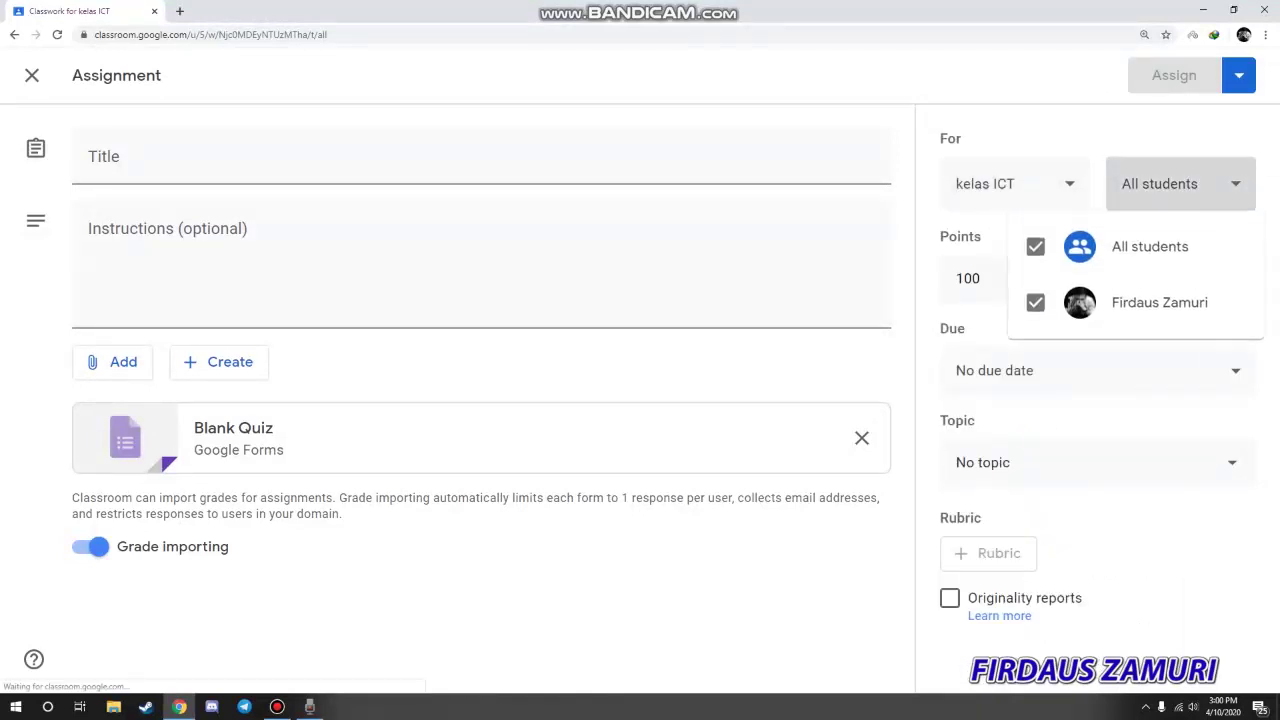
click(1112, 415)
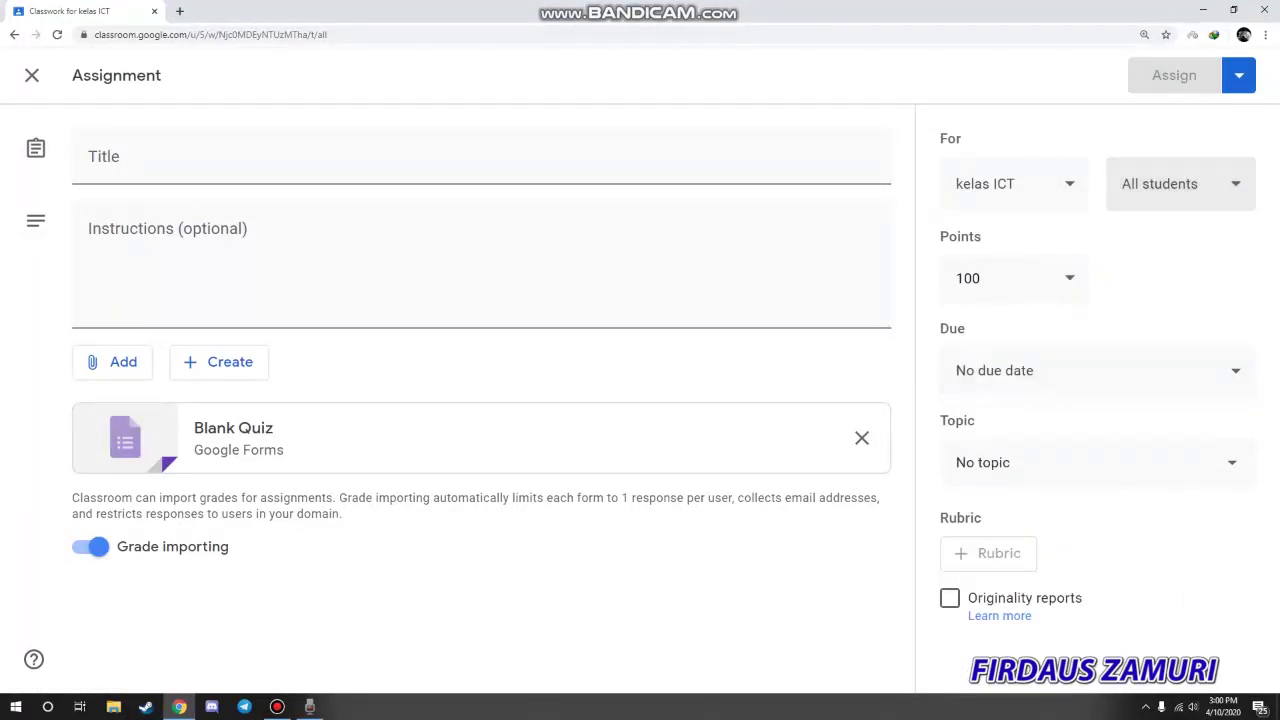
click(1067, 279)
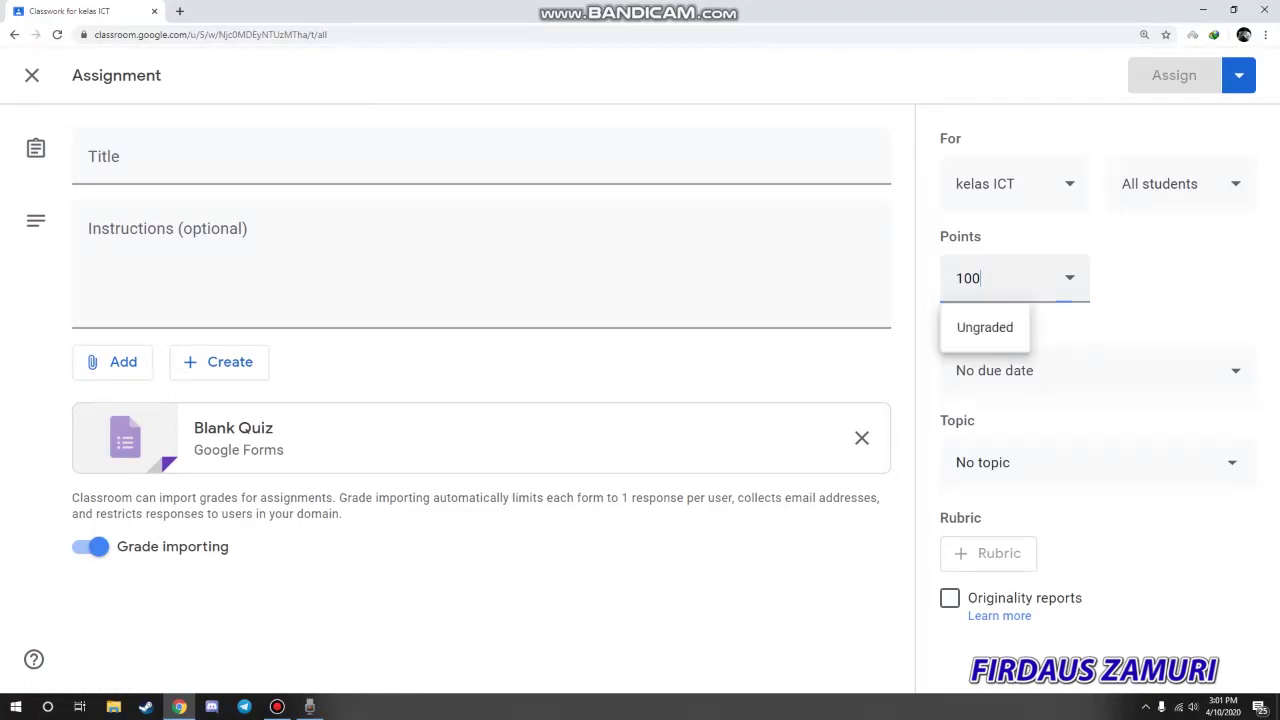
click(1160, 288)
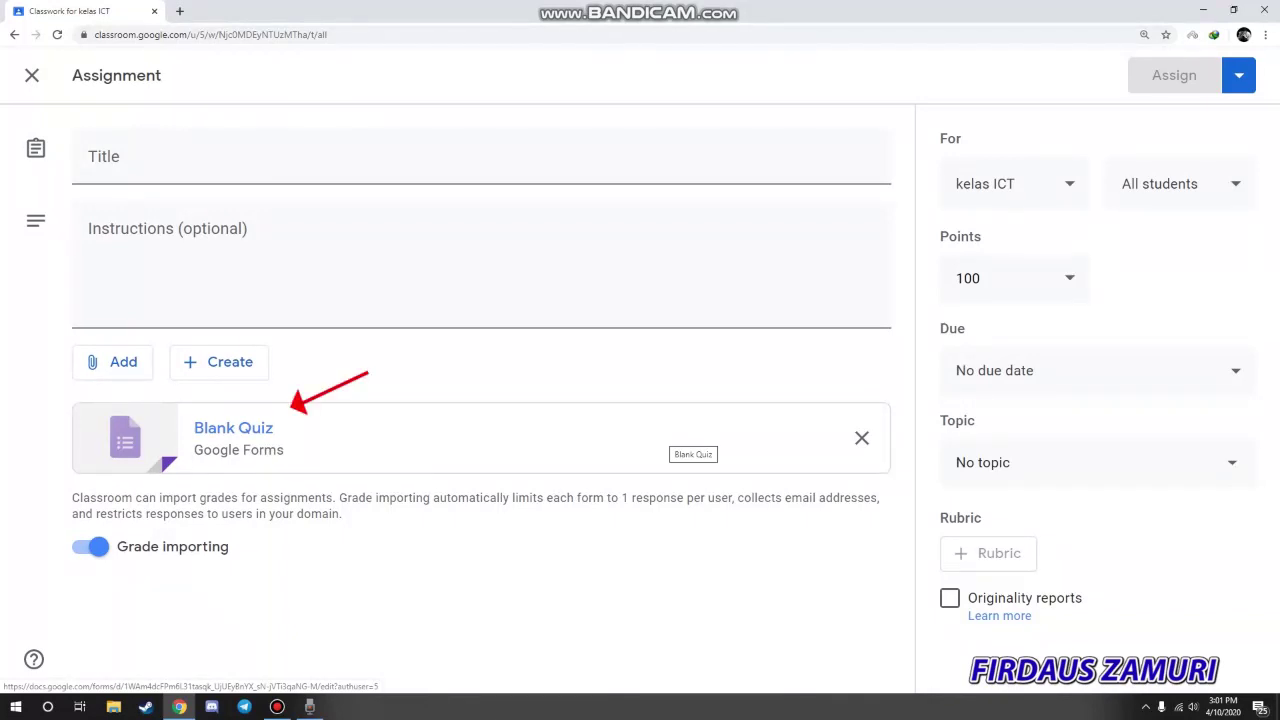
- Open the attached Blank Quiz form for editing and visit its title and description
click(680, 432)
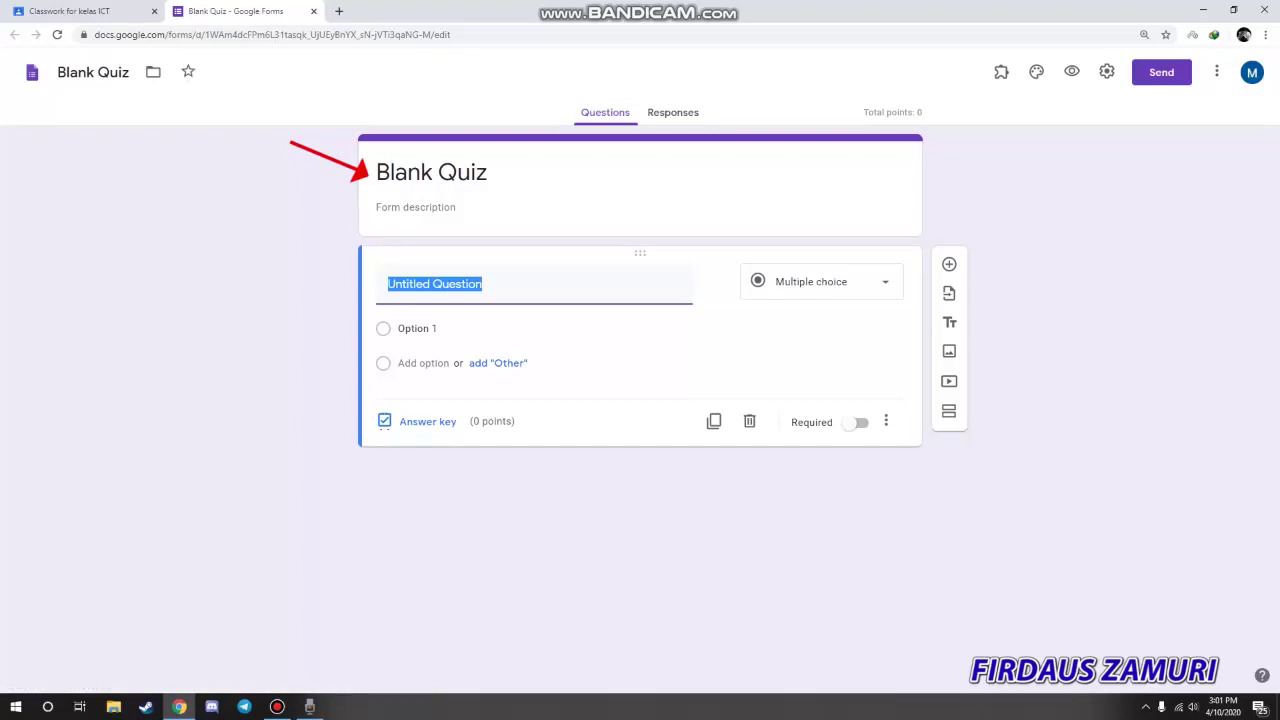
click(364, 175)
click(370, 204)
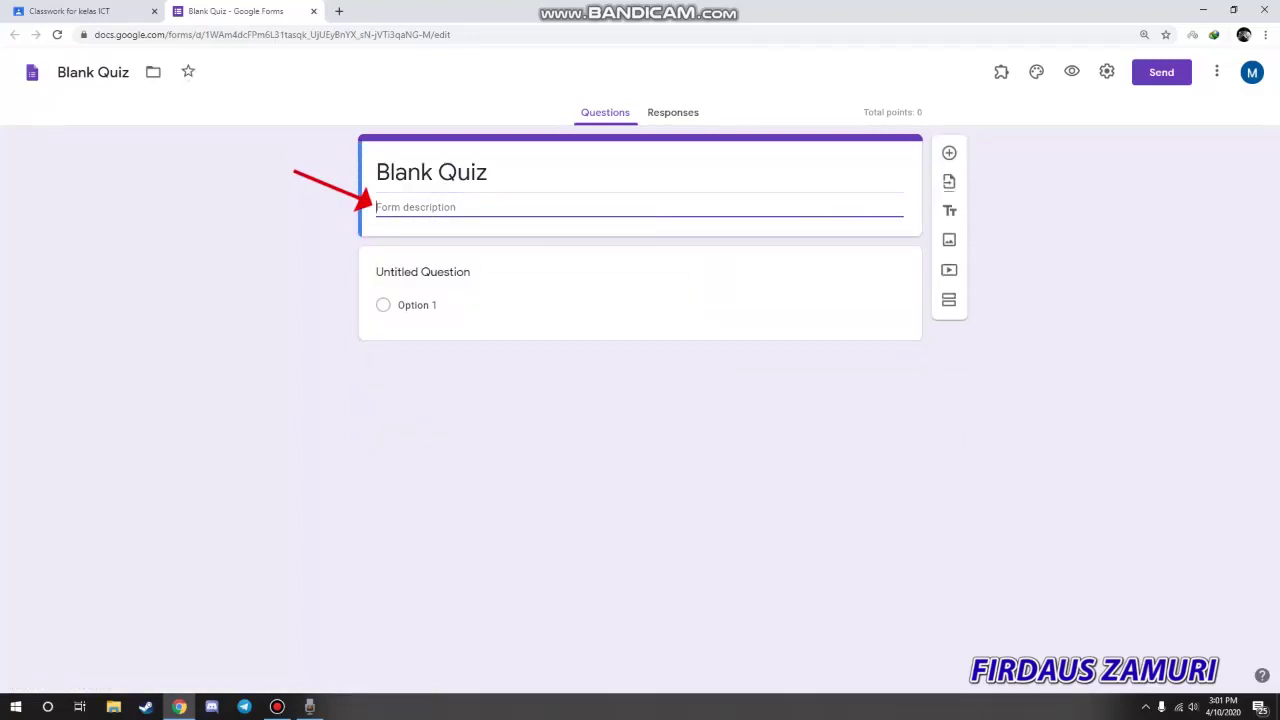
- Enter "1. ict" as the text of the first question and keep it as multiple choice
click(424, 272)
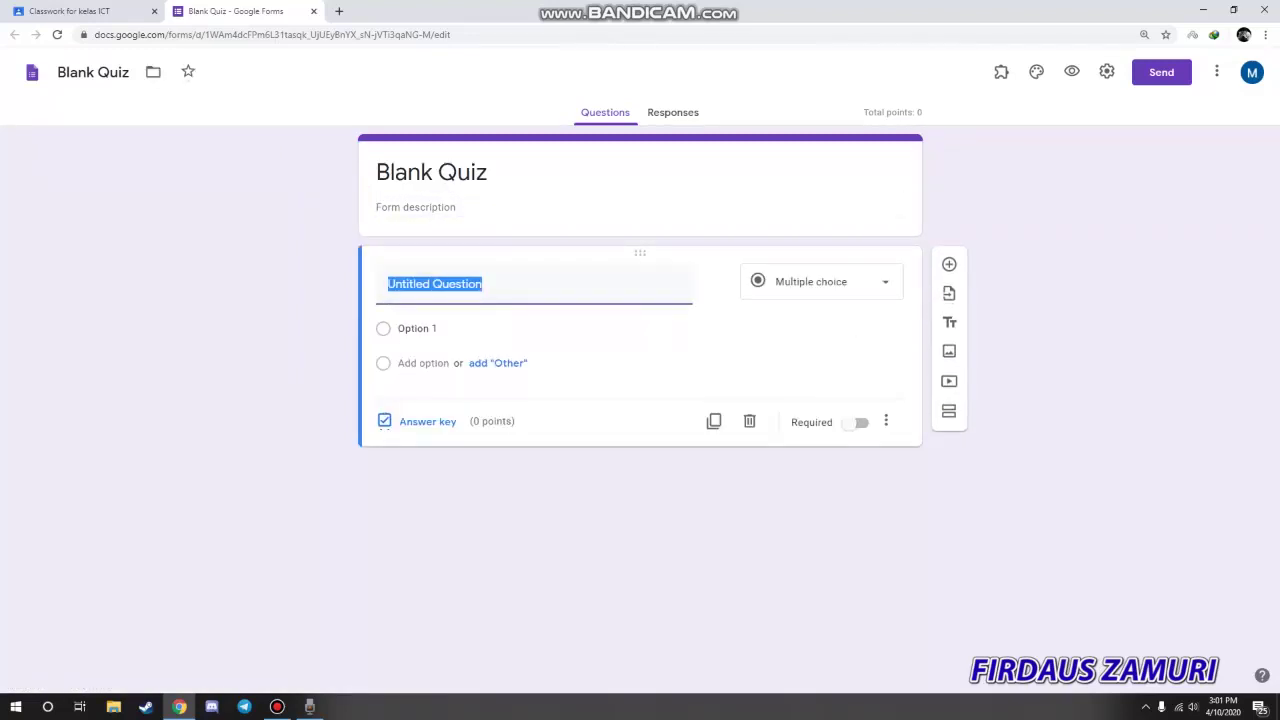
text(1.)
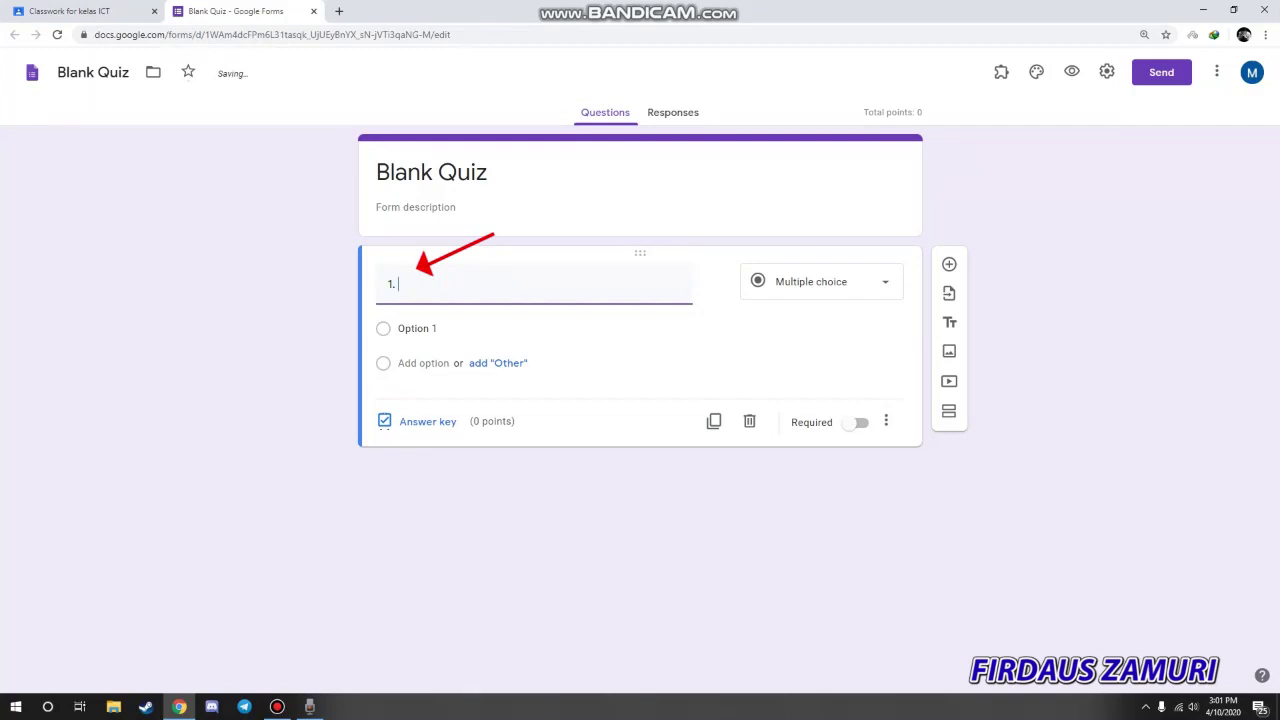
text(ic)
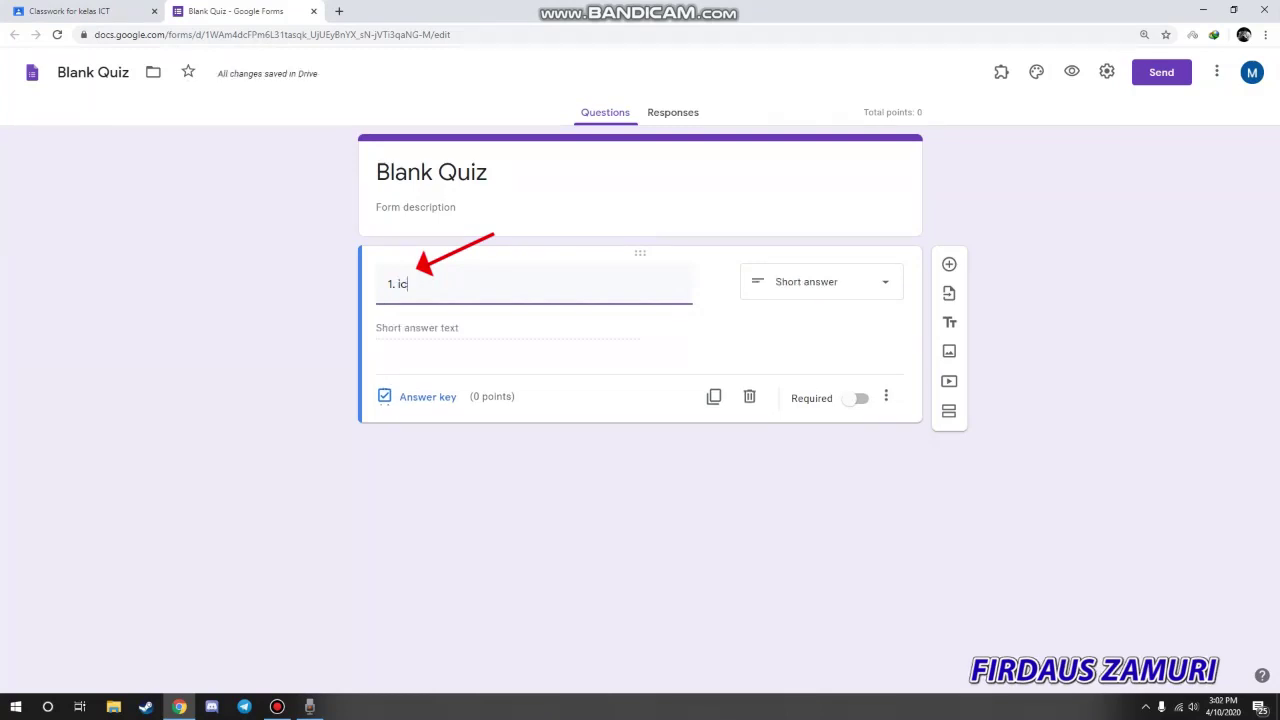
text(t)
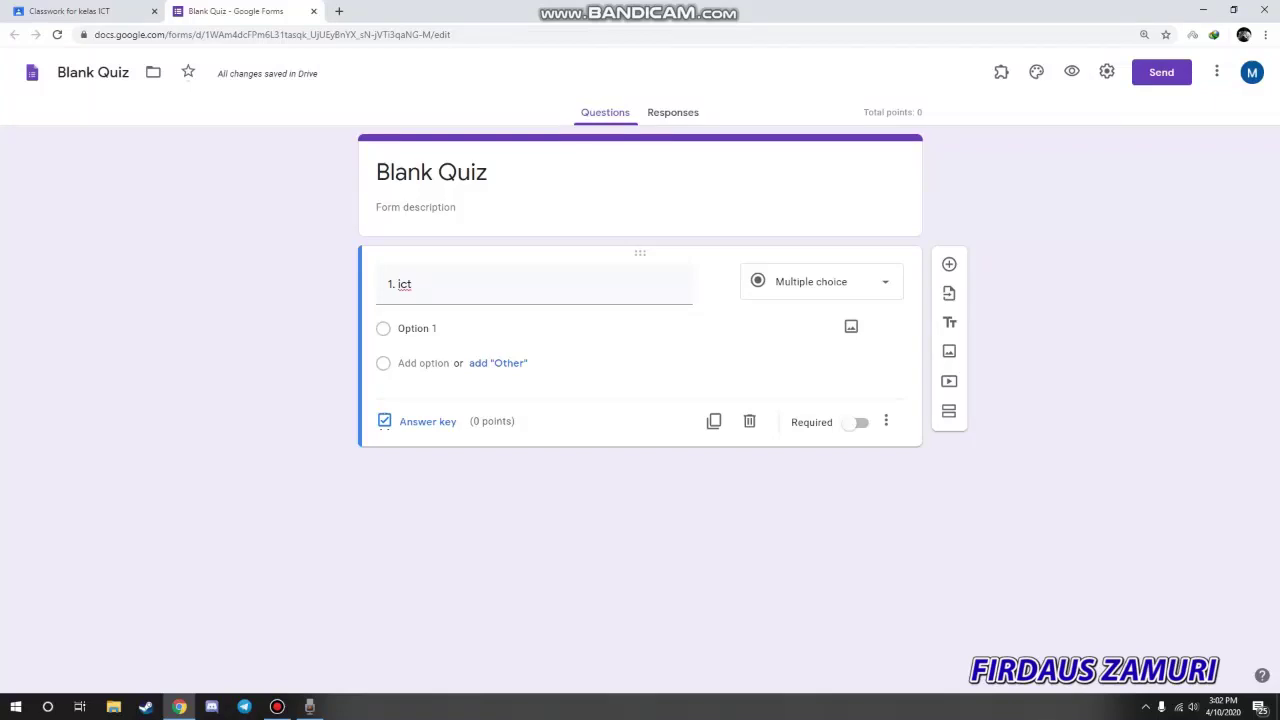
- Add Option 2, Option 3 and Option 4 to the first question and make it required
click(418, 329)
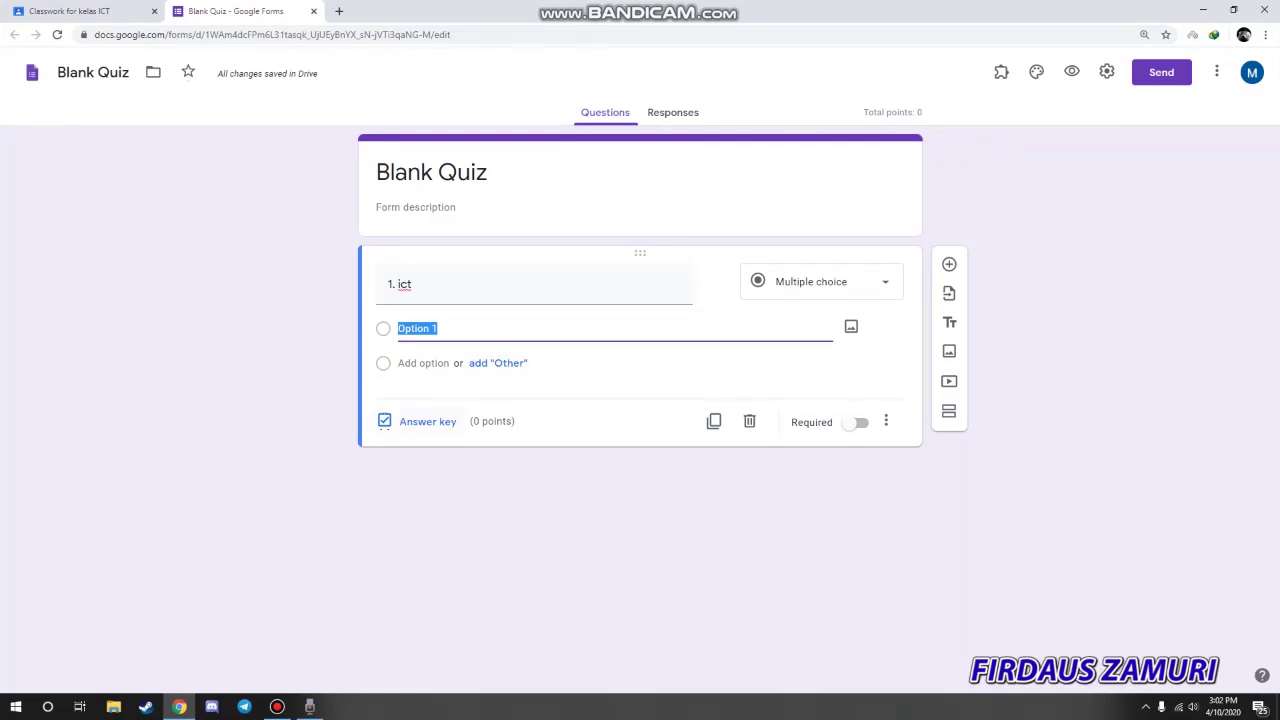
click(423, 363)
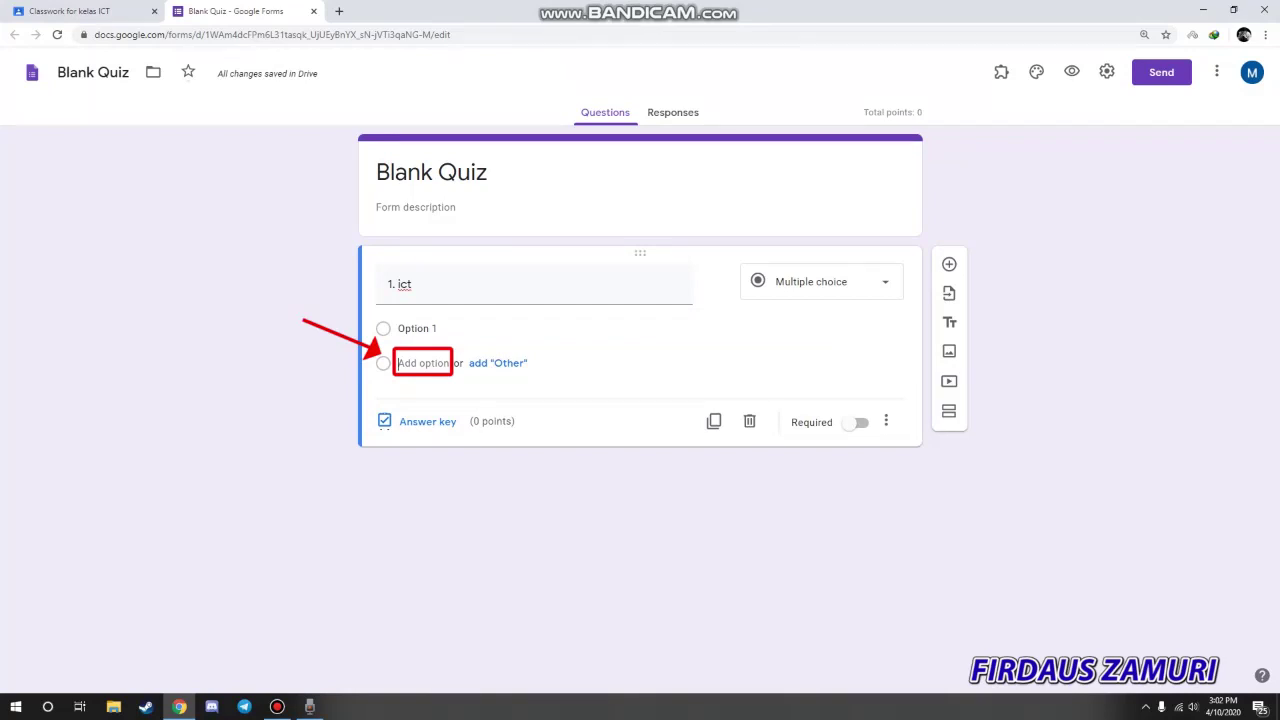
click(423, 398)
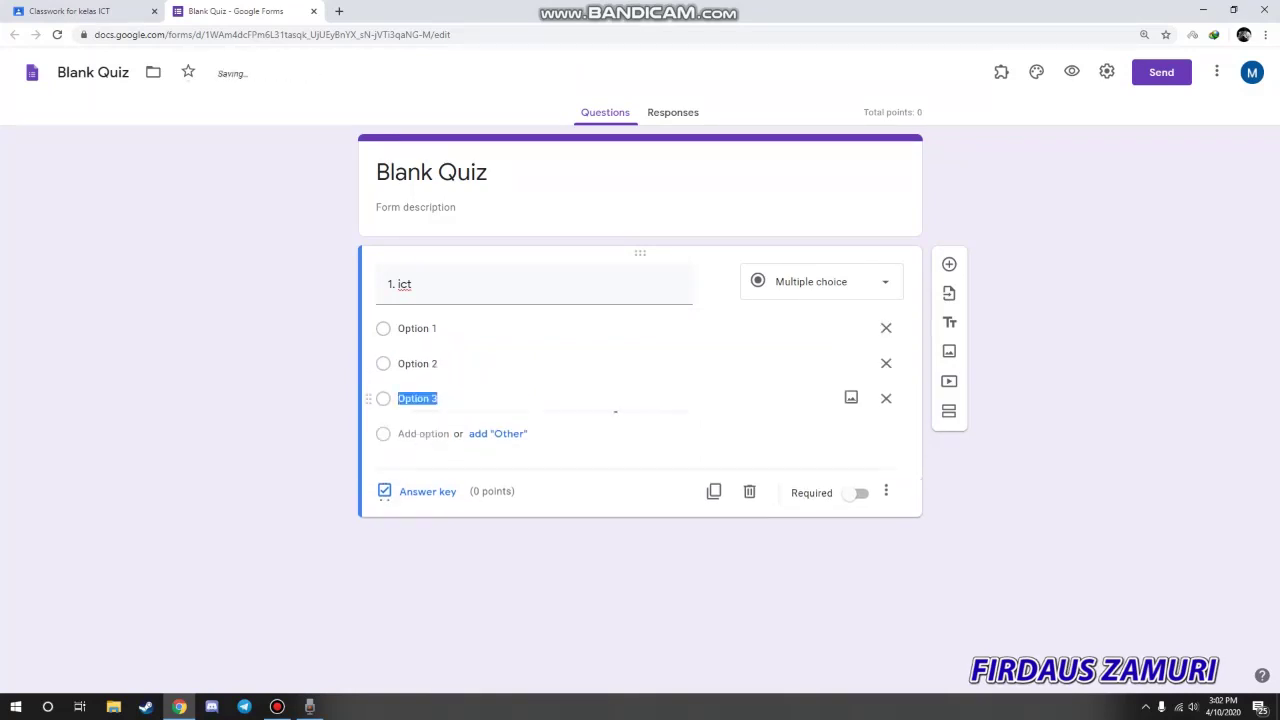
click(423, 434)
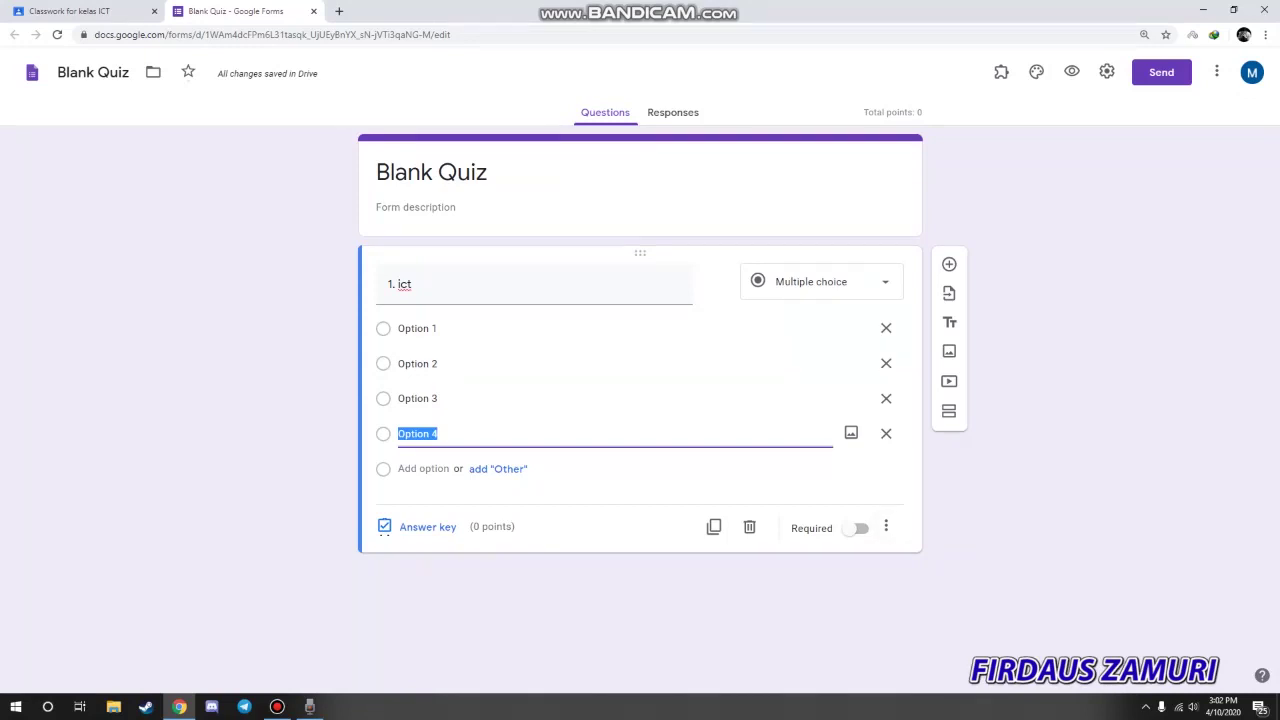
click(858, 528)
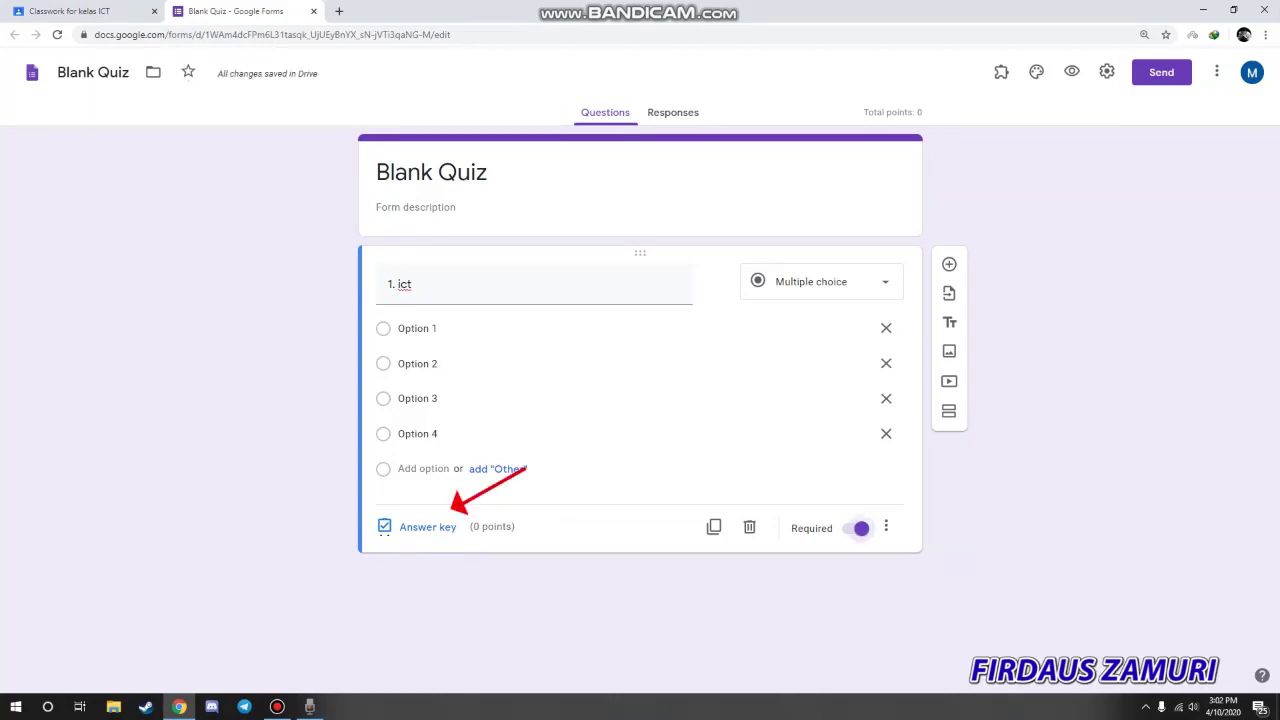
- Set the first question's answer key to 1 point with Option 3 as the correct answer
click(420, 527)
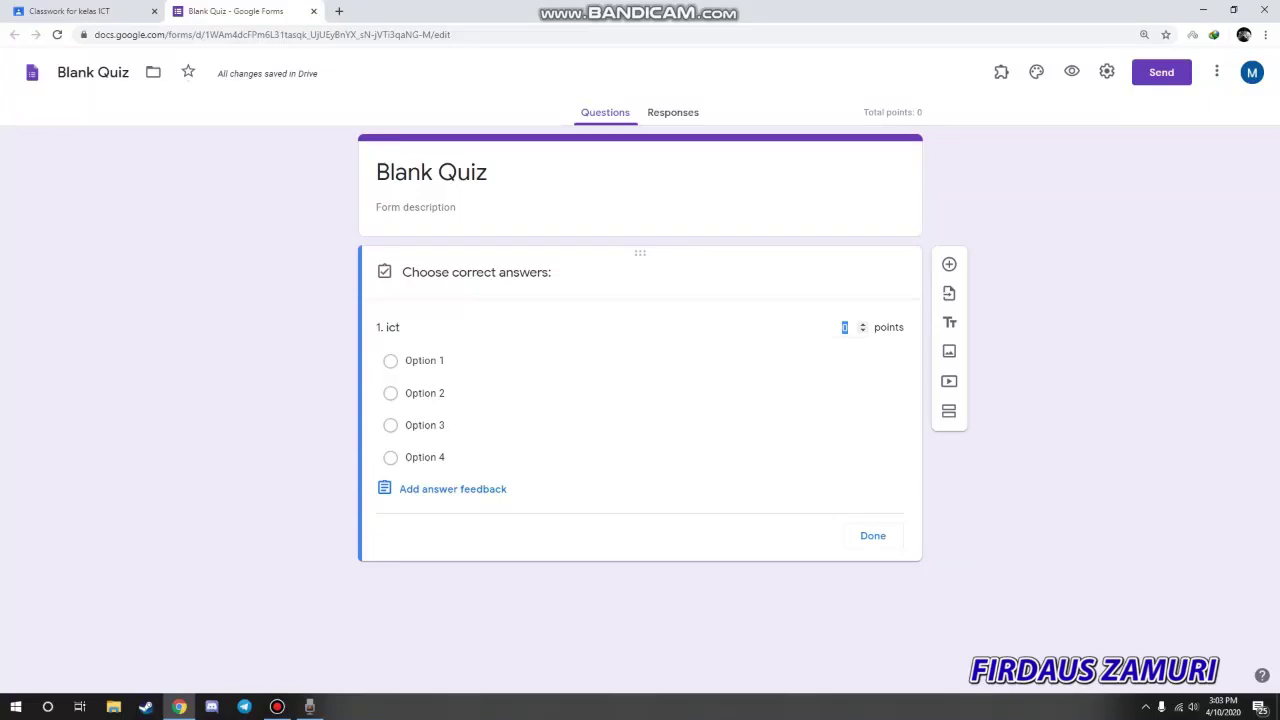
text(1)
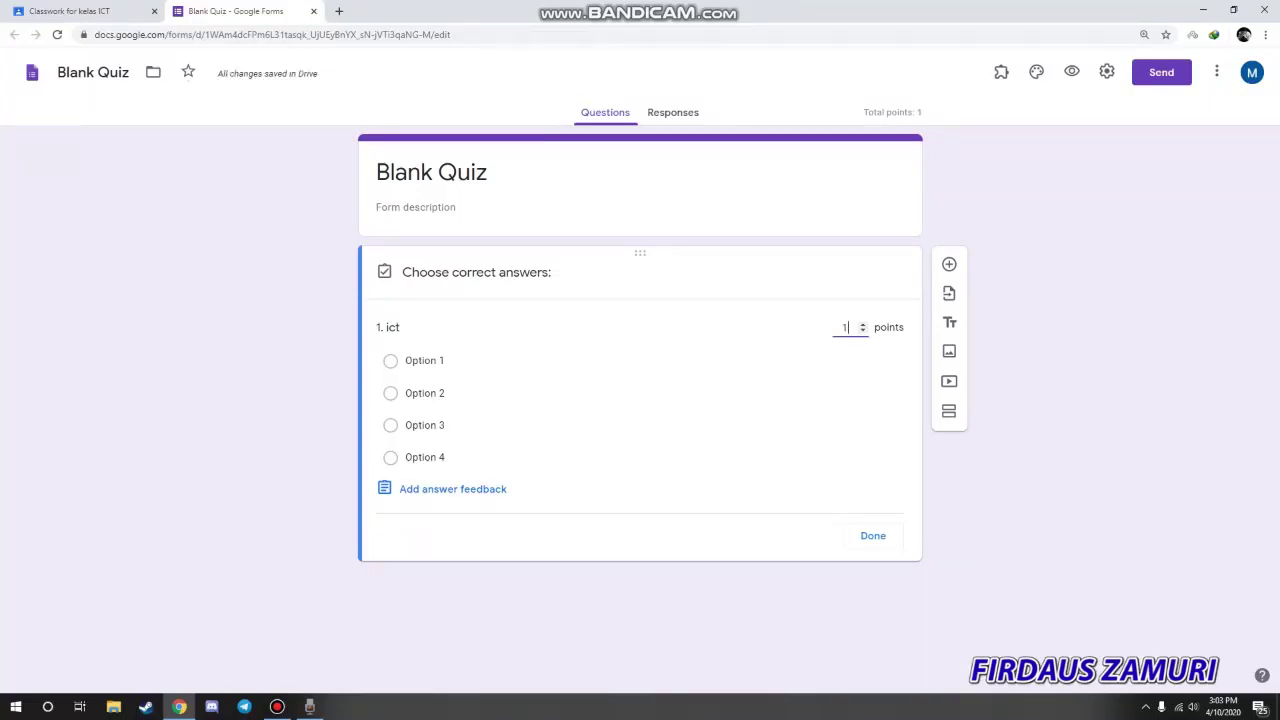
click(391, 425)
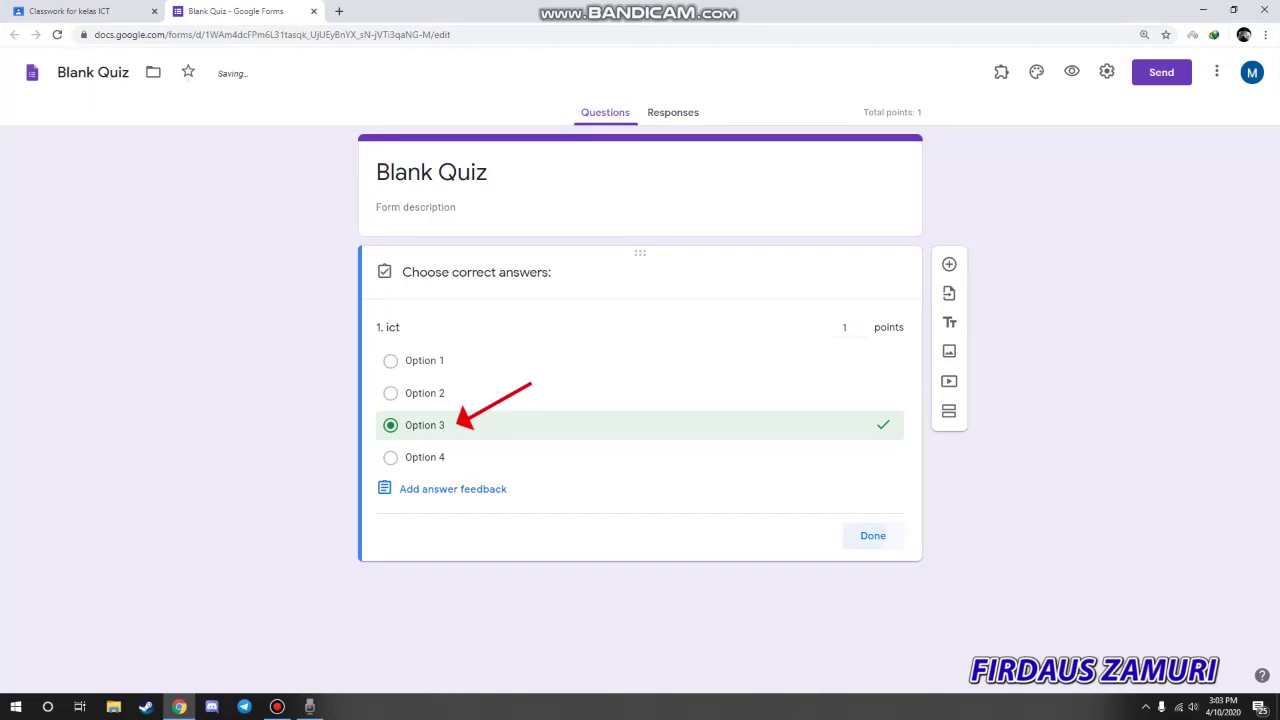
click(873, 535)
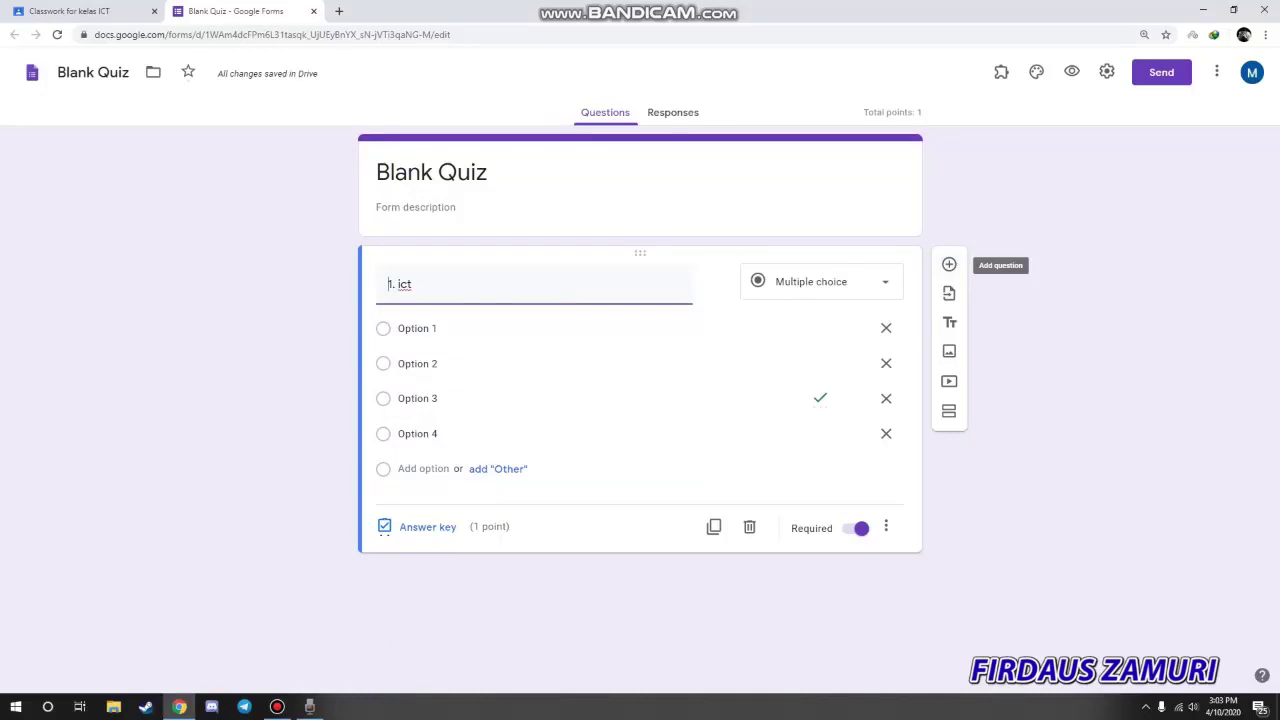
- Add a second question and insert the Screenshot_3 image from the Desktop into it
click(949, 264)
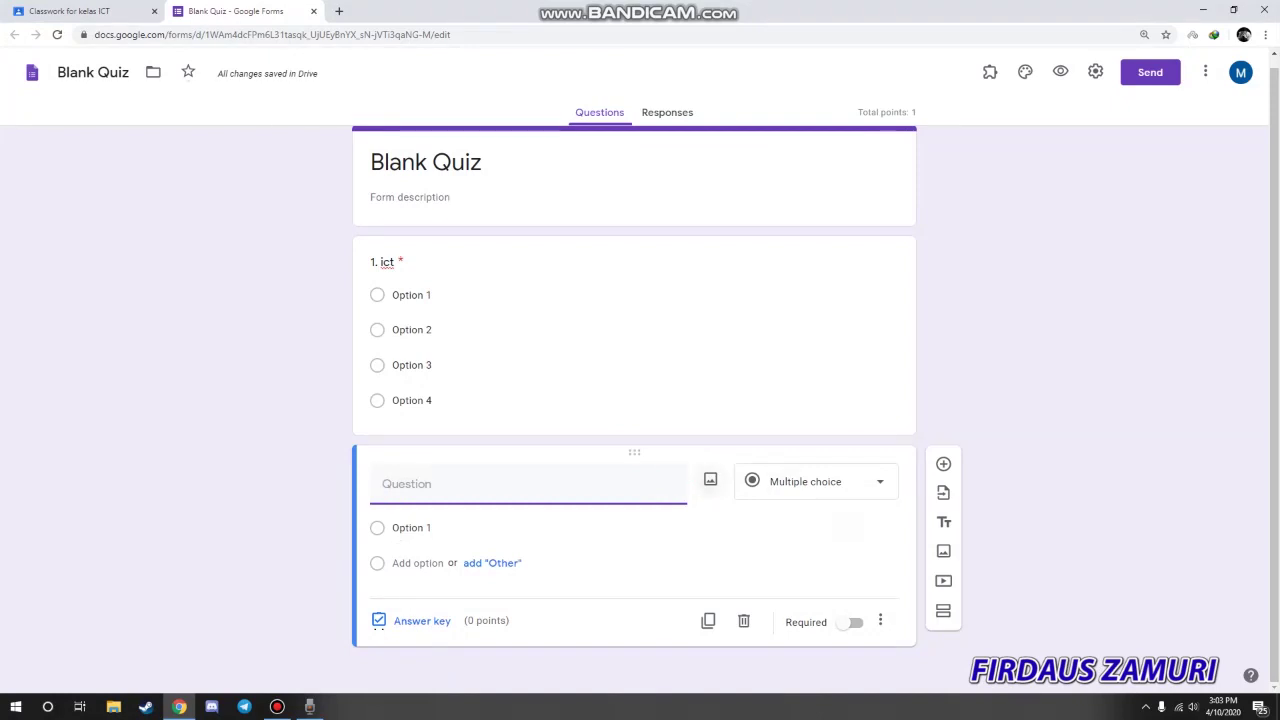
click(710, 479)
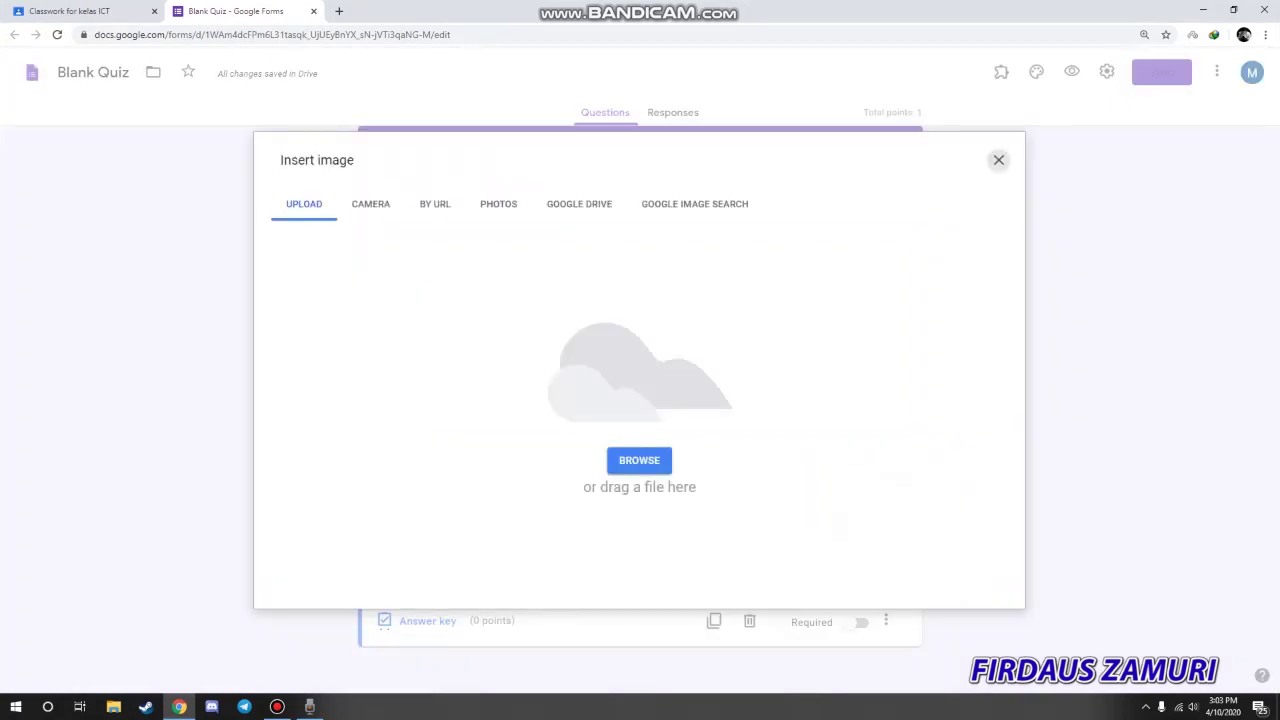
click(997, 158)
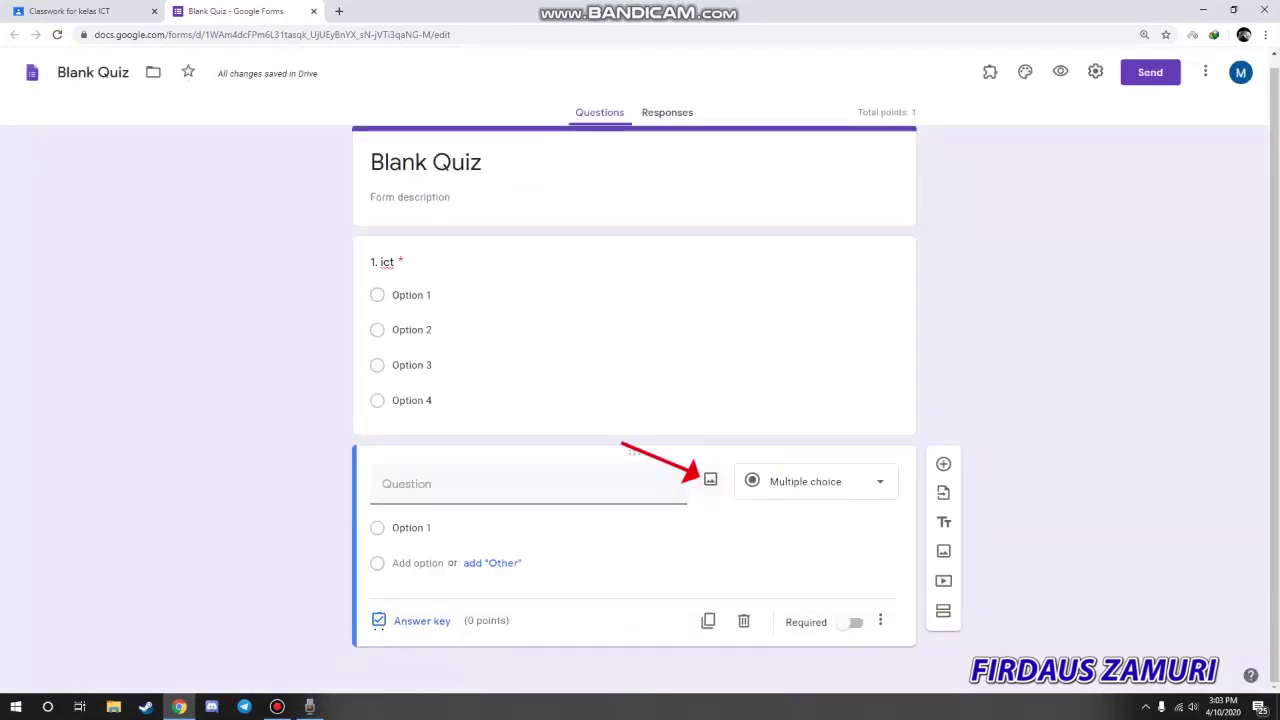
click(710, 479)
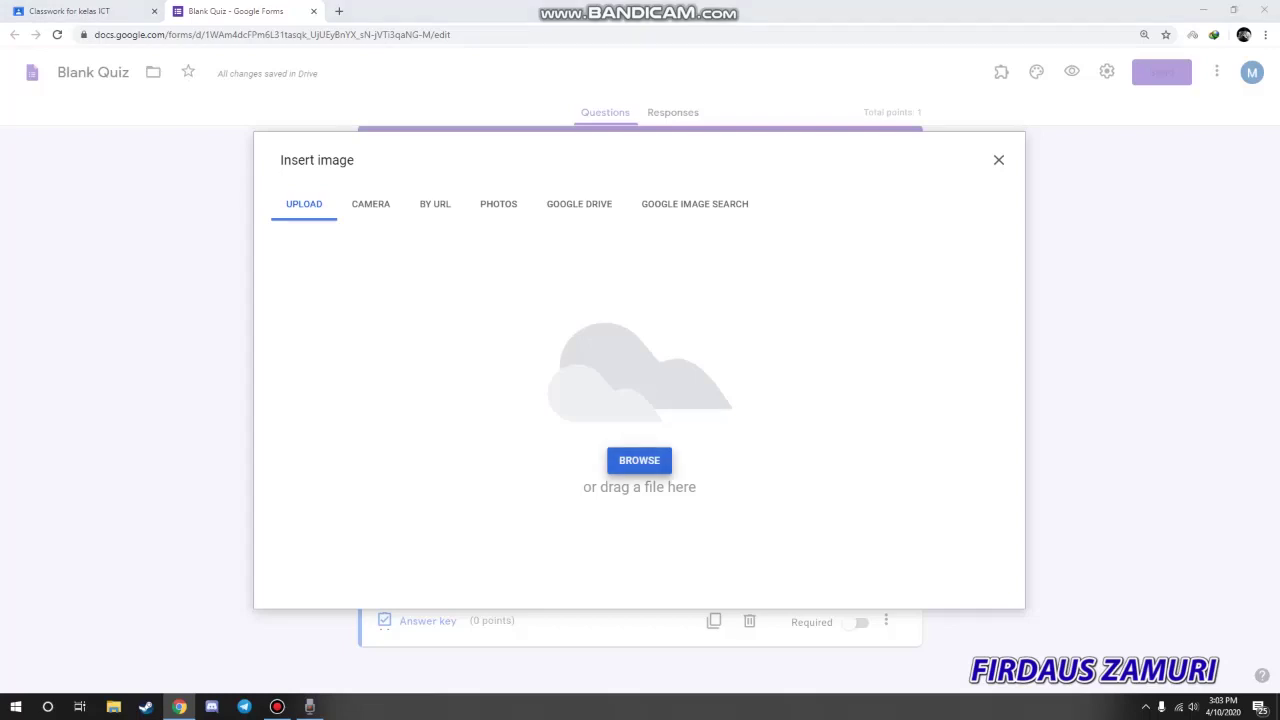
click(639, 460)
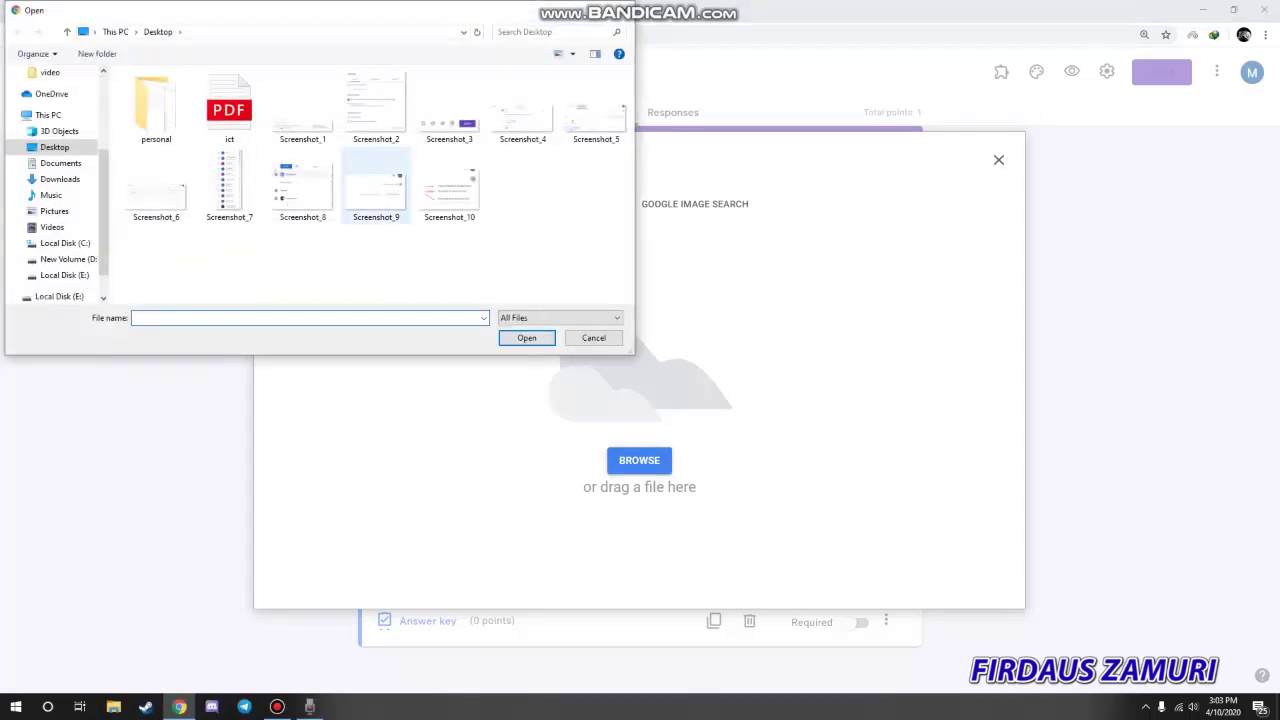
double_click(449, 108)
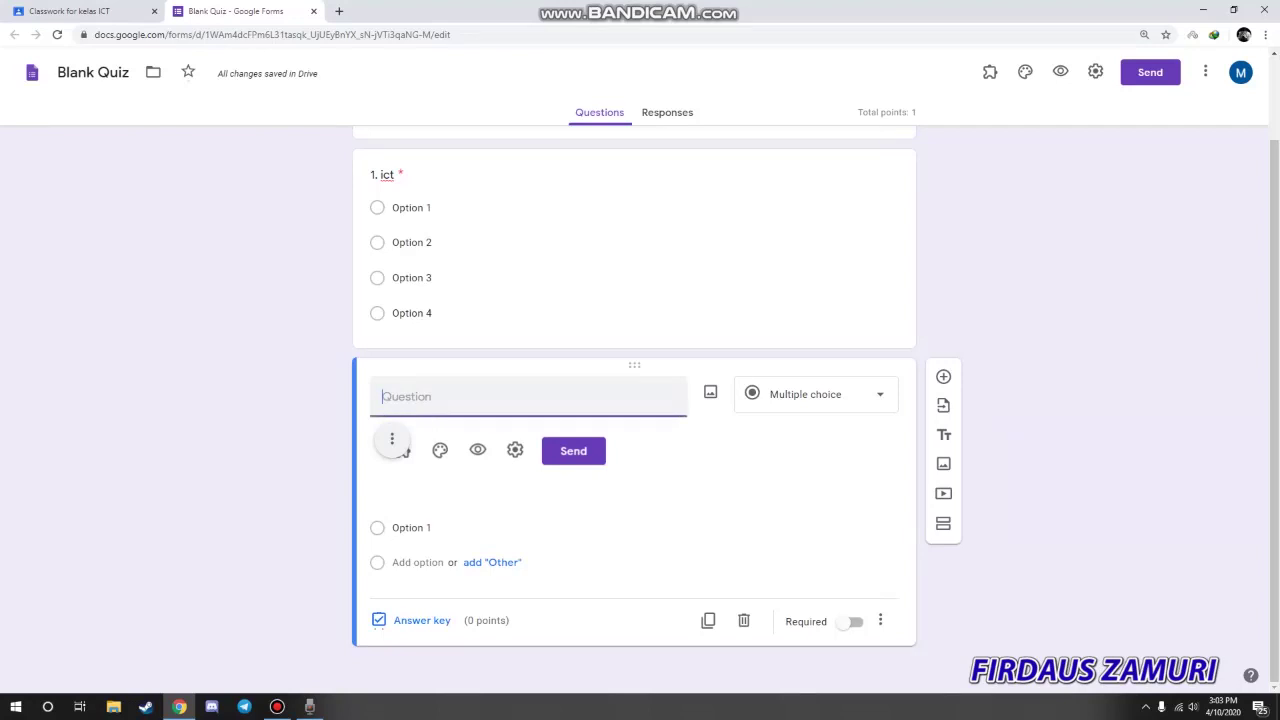
- Enter "2. Apakah maksud "Send"?" as the text of the second question
text(2. )
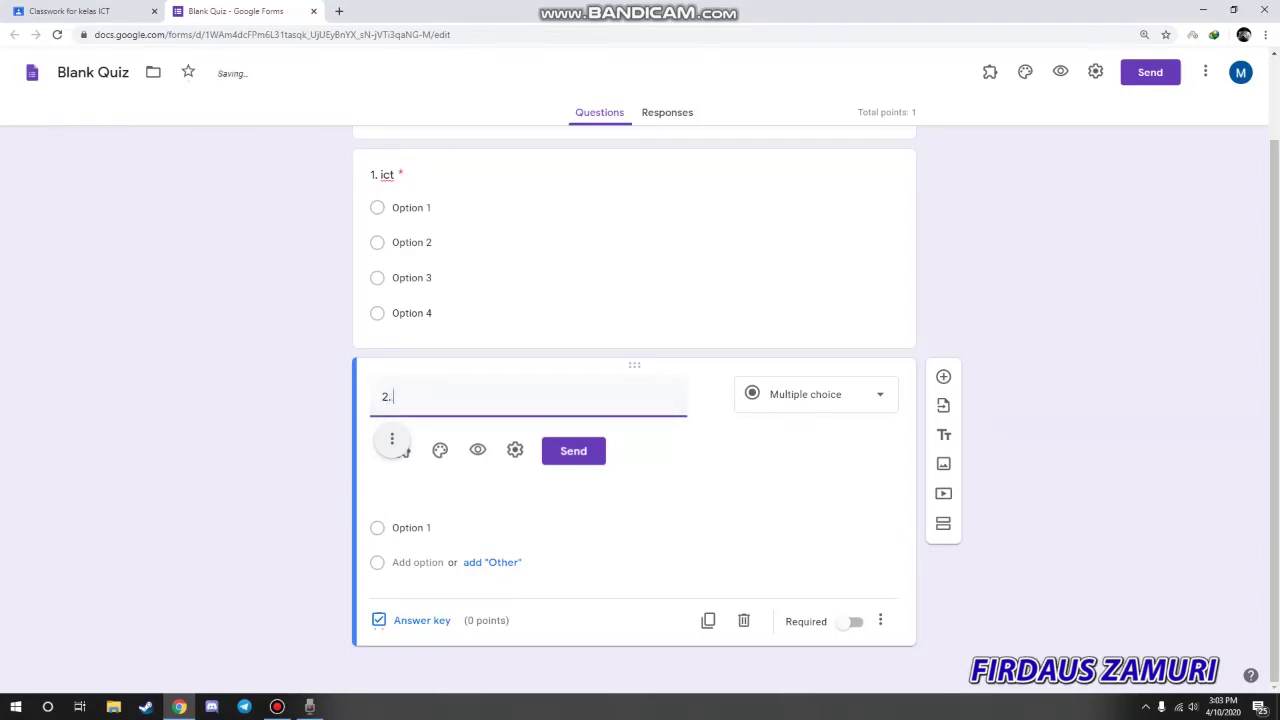
text(Apakah mak)
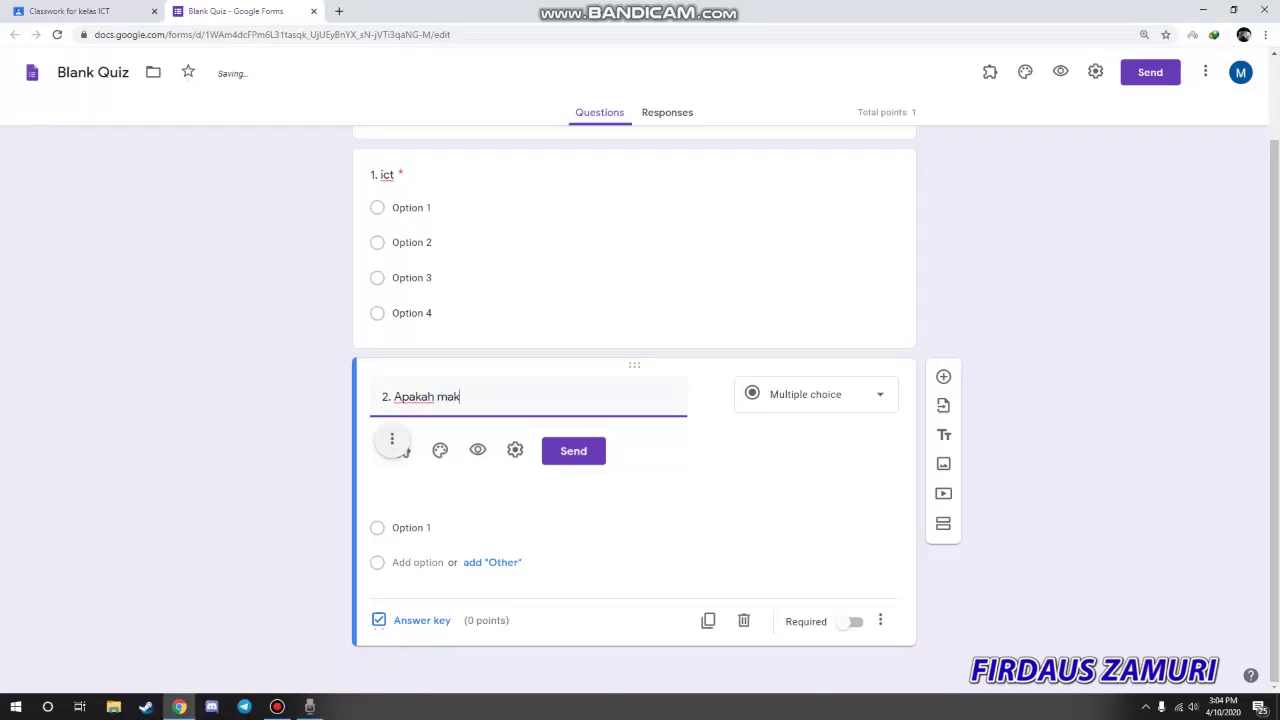
text(sud "Send"?)
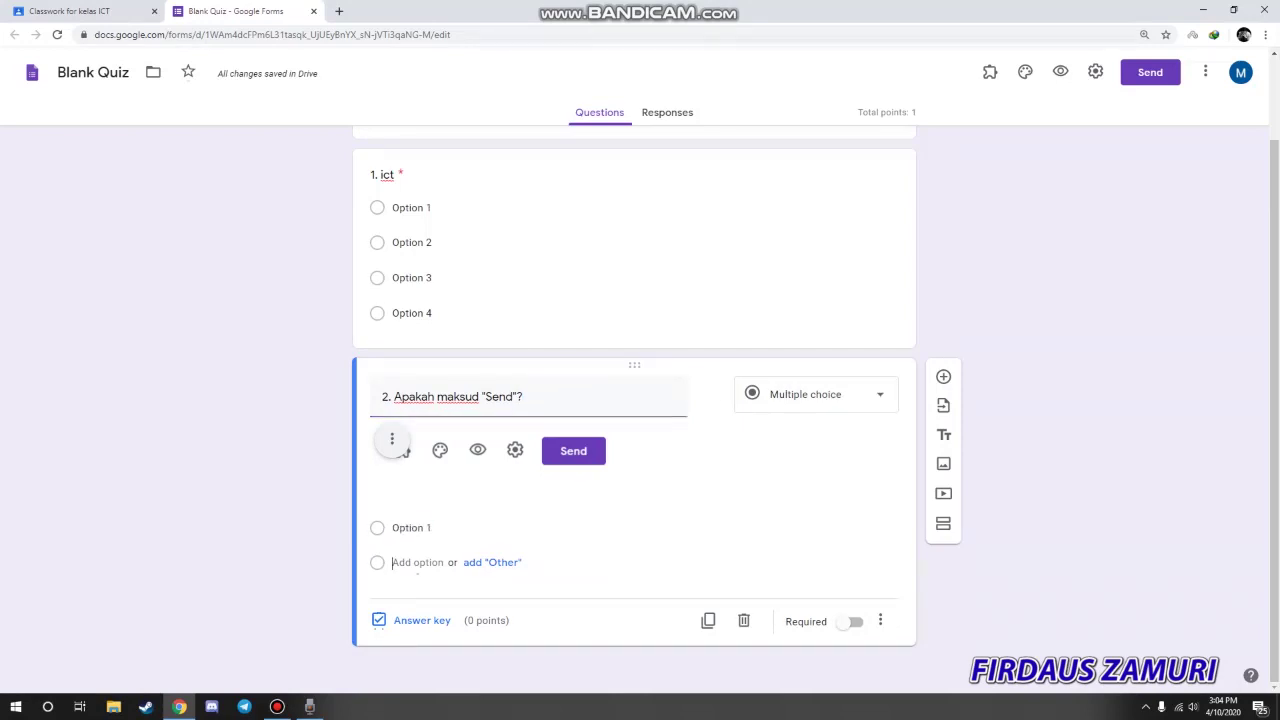
- Add Option 2, Option 3 and Option 4 to the second question and make it required
click(410, 562)
click(417, 598)
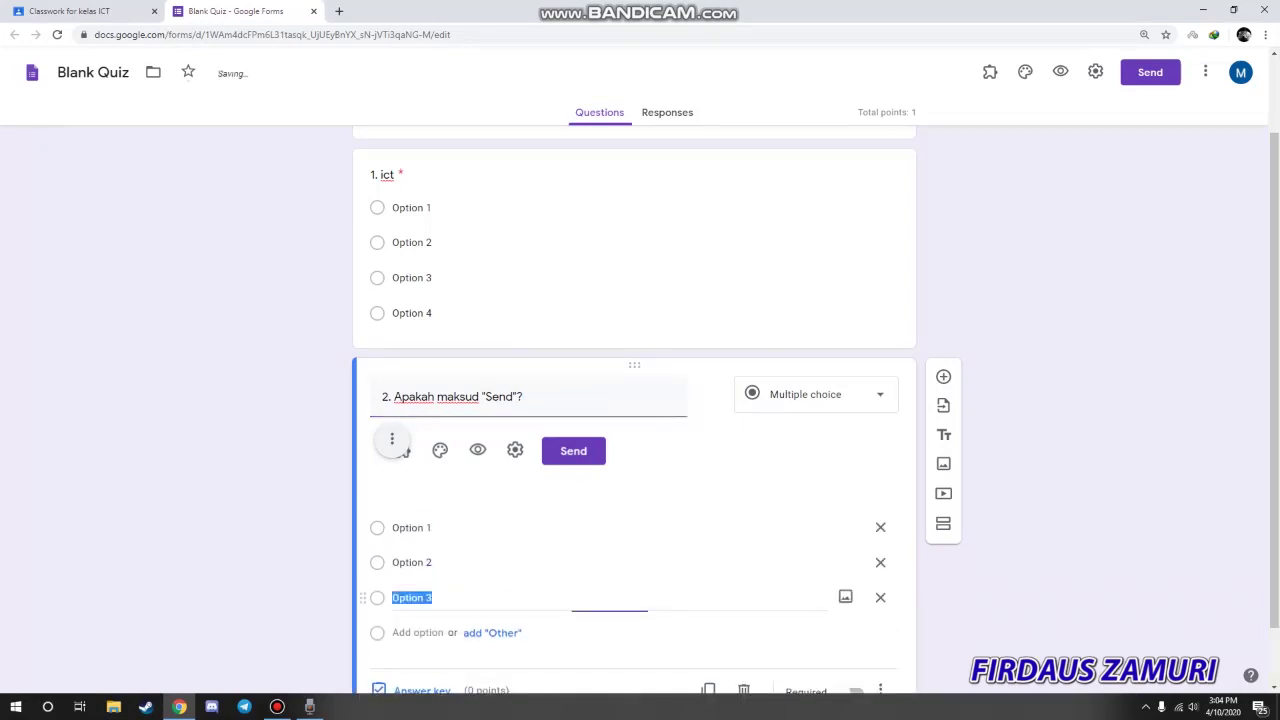
click(417, 633)
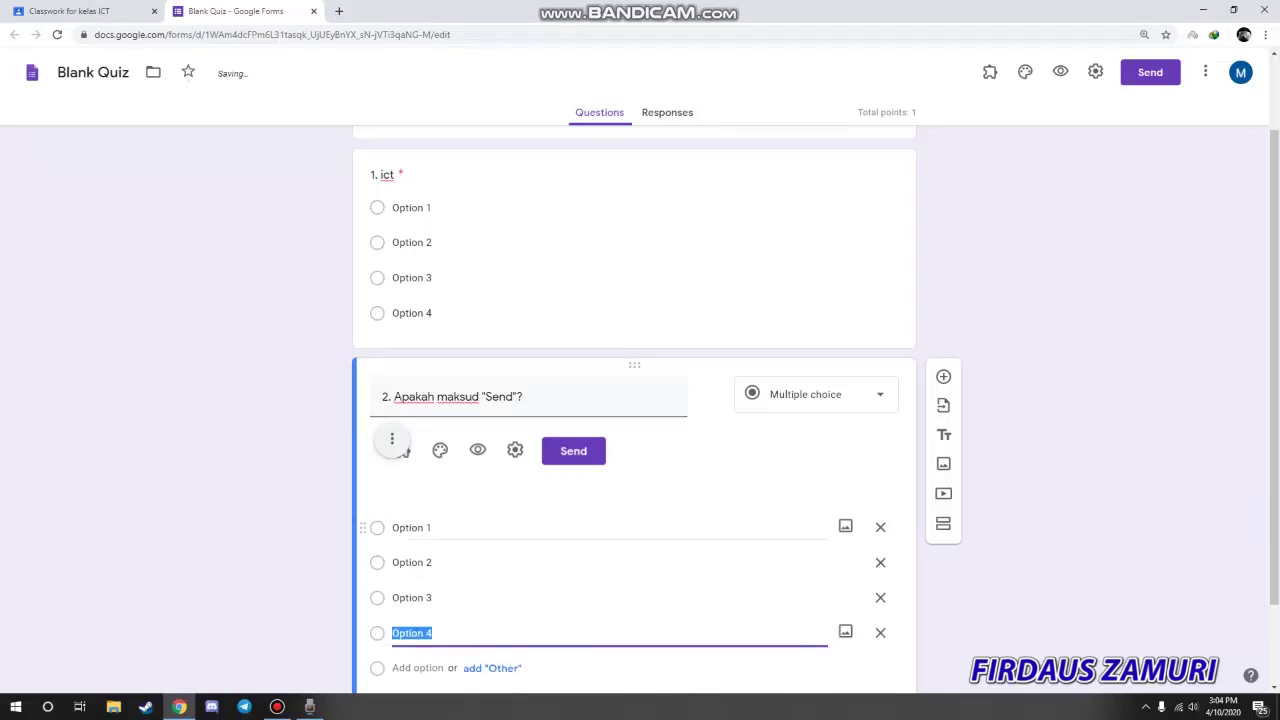
scroll(846, 527, down, 3)
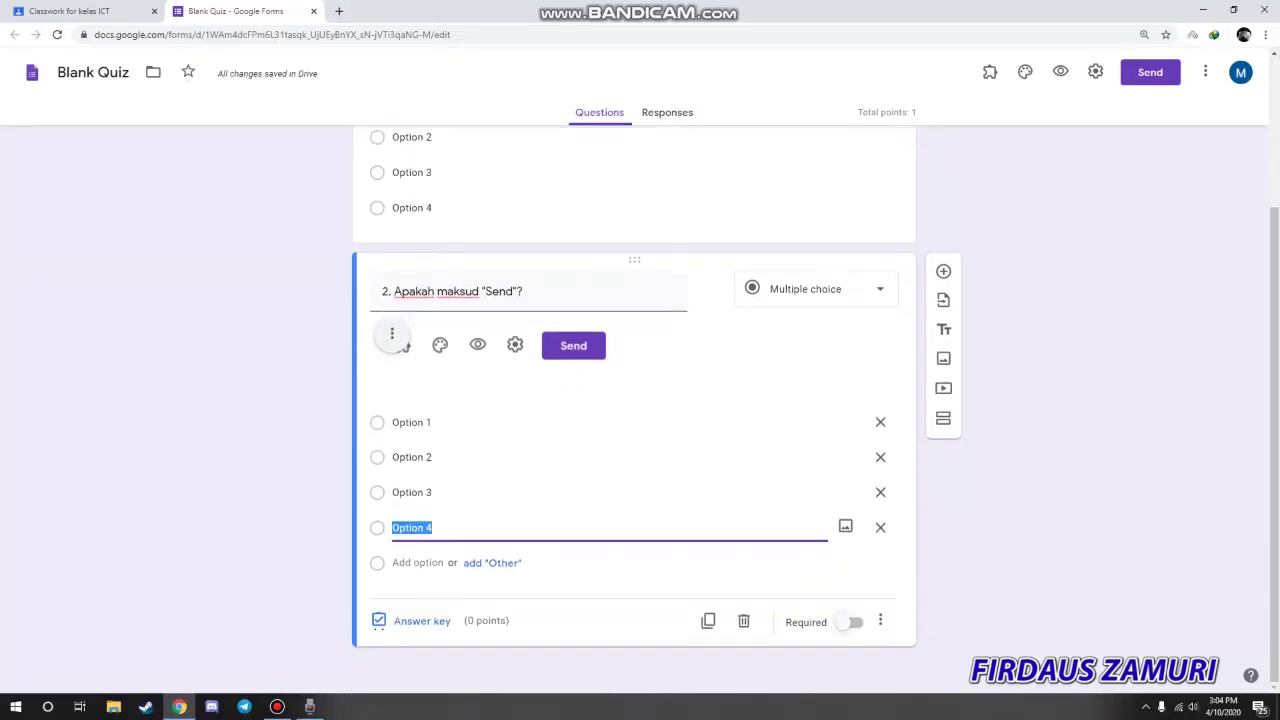
click(848, 622)
- Set the second question's answer key to 5 points with Option 2 as the correct answer
click(422, 621)
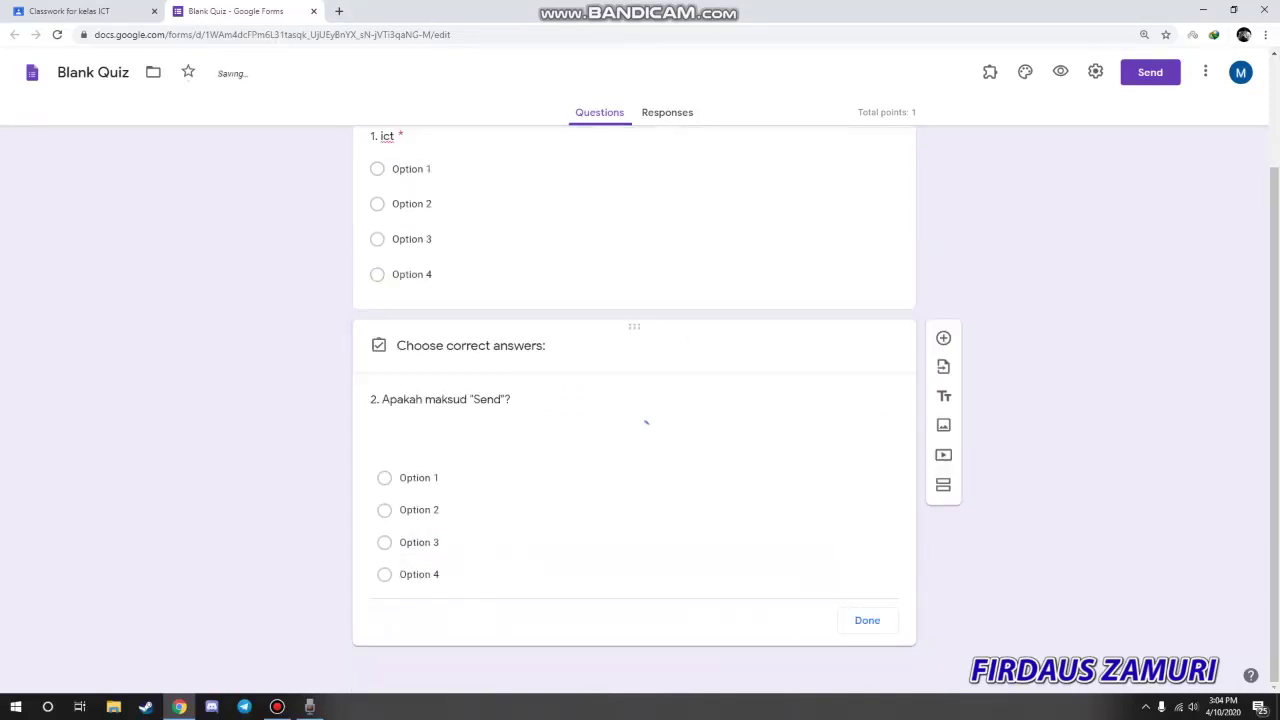
text(5)
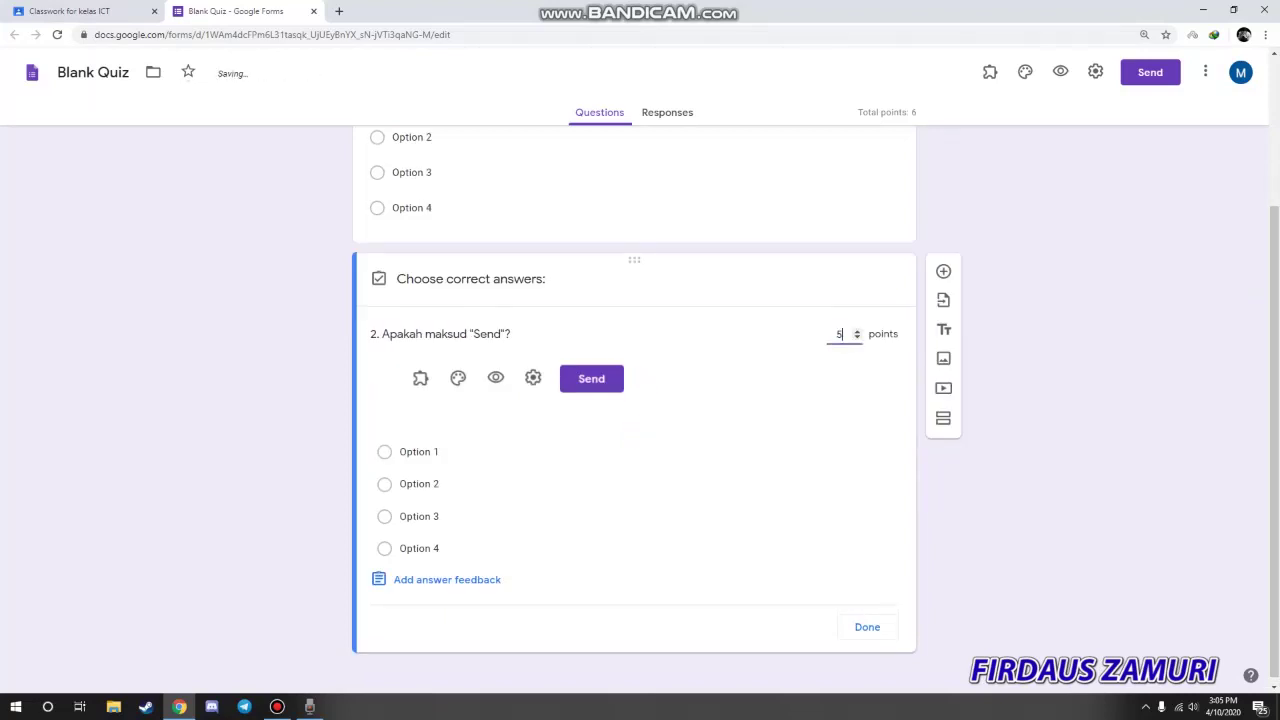
click(385, 484)
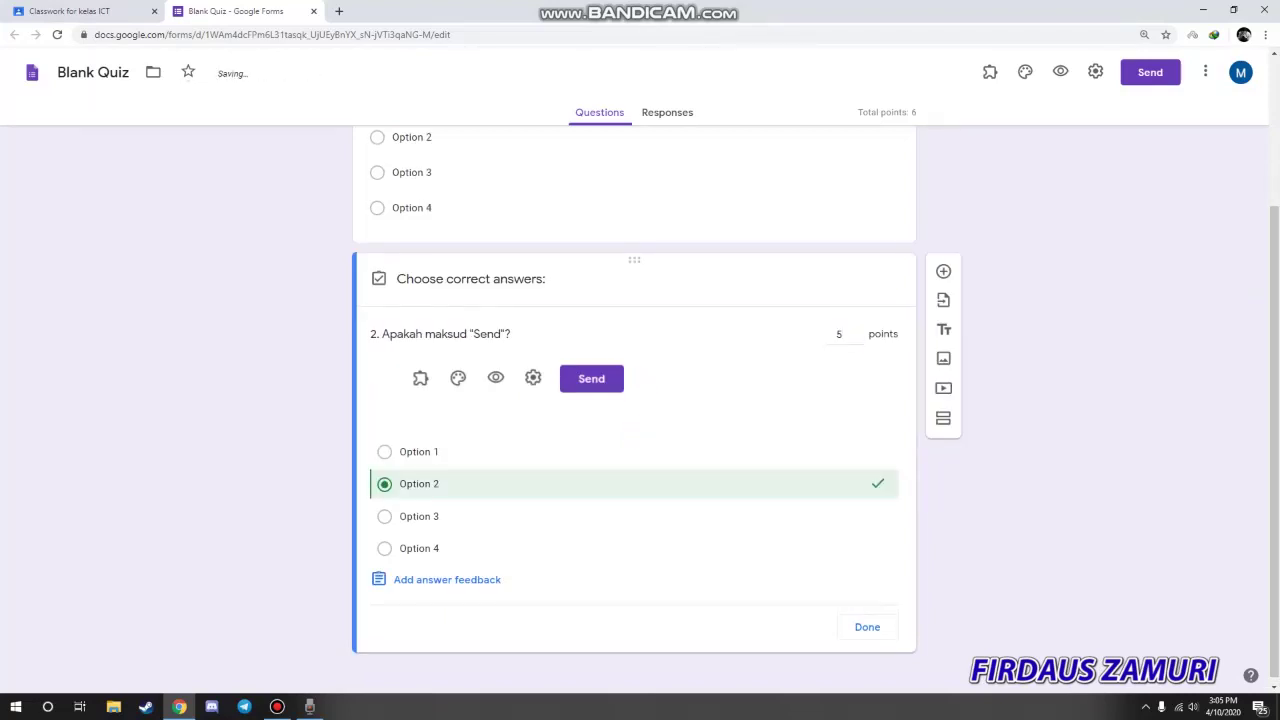
click(867, 627)
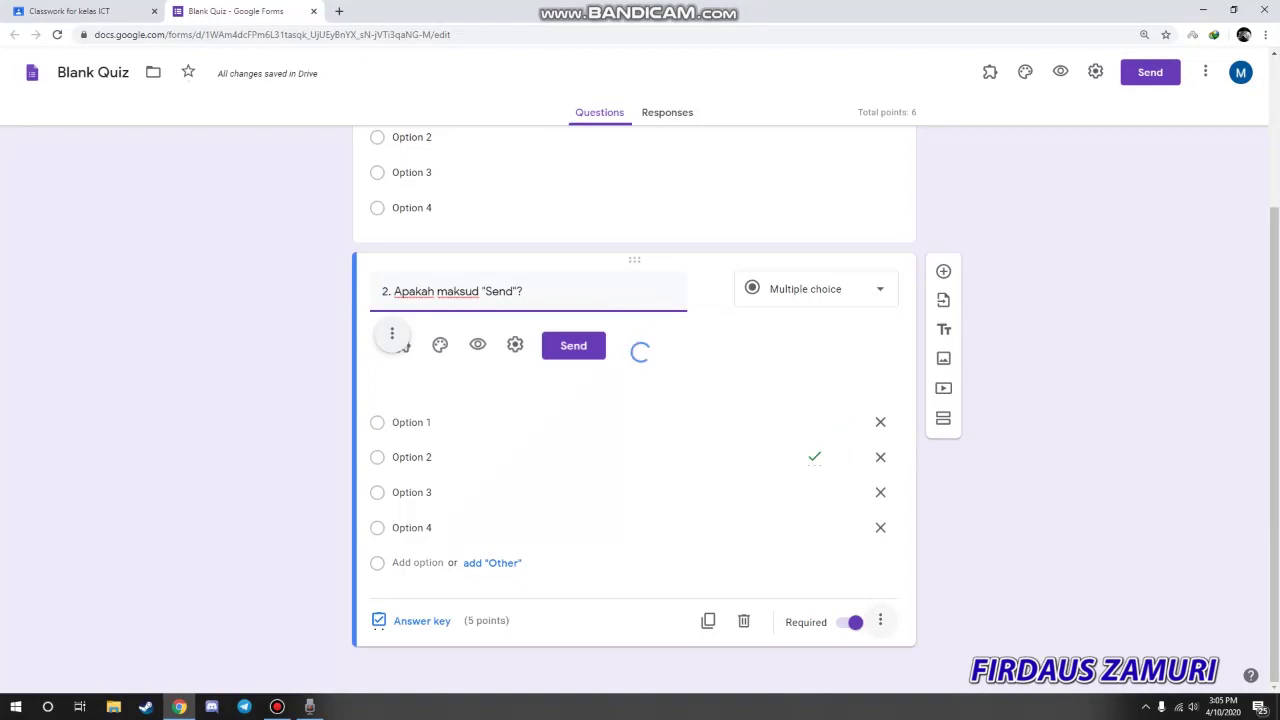
- Review both quiz questions, the responses view and the quiz's total points
scroll(634, 400, up, 3)
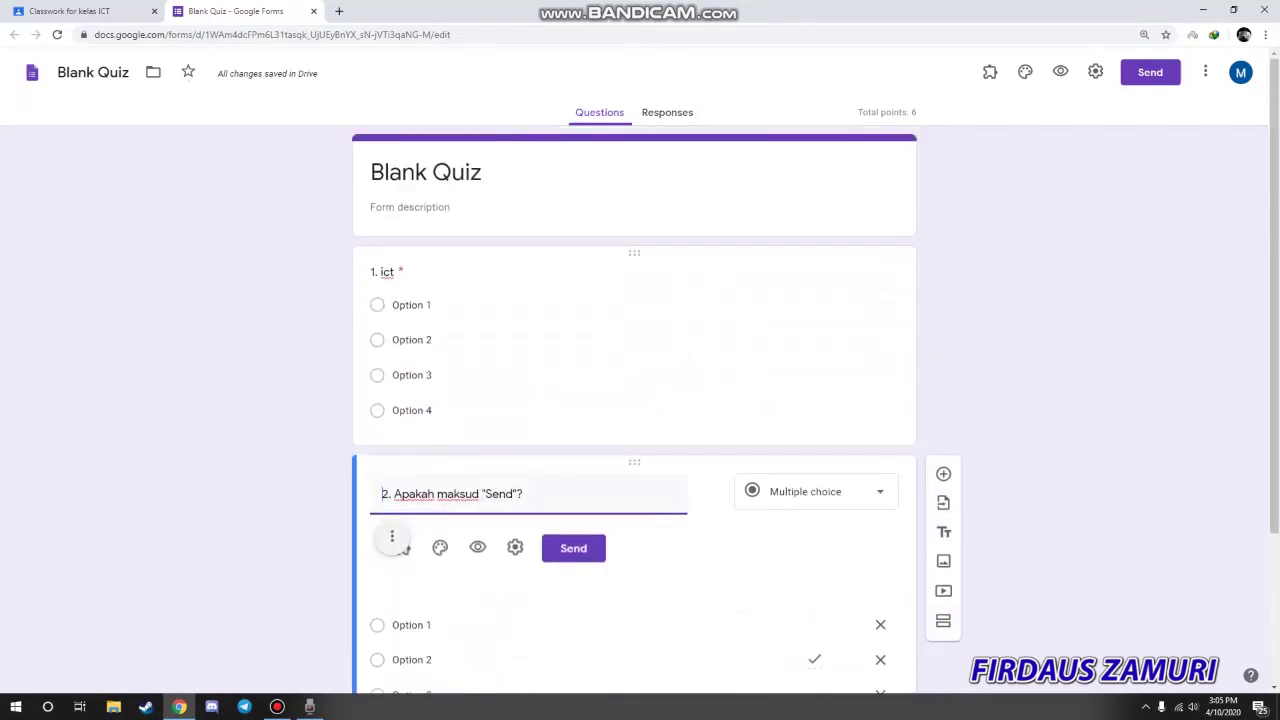
scroll(943, 610, down, 1)
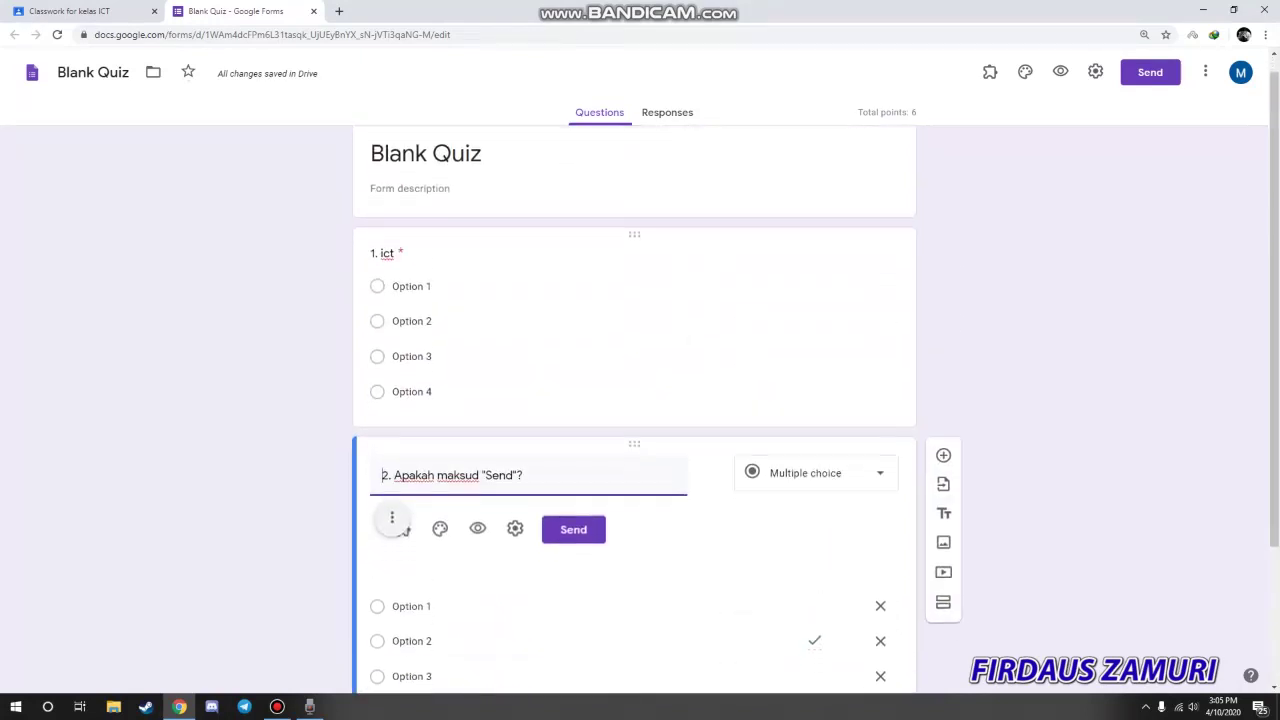
scroll(634, 400, down, 2)
scroll(634, 400, up, 3)
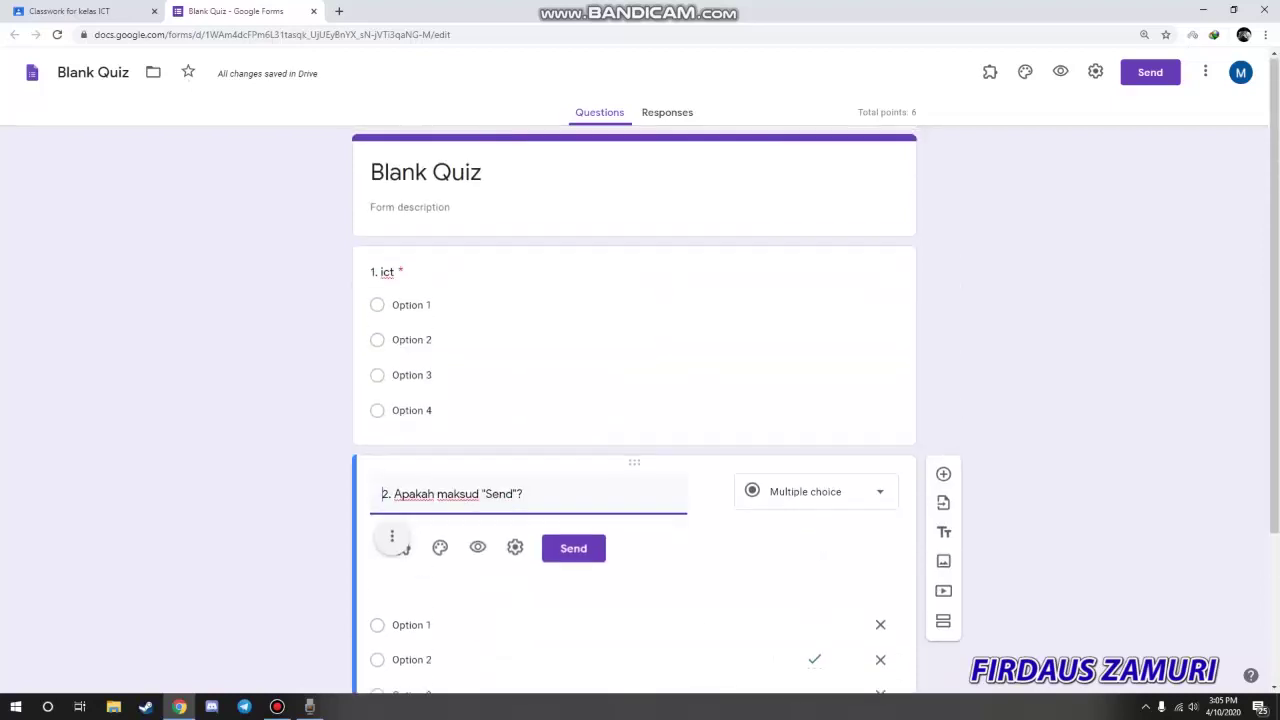
click(667, 112)
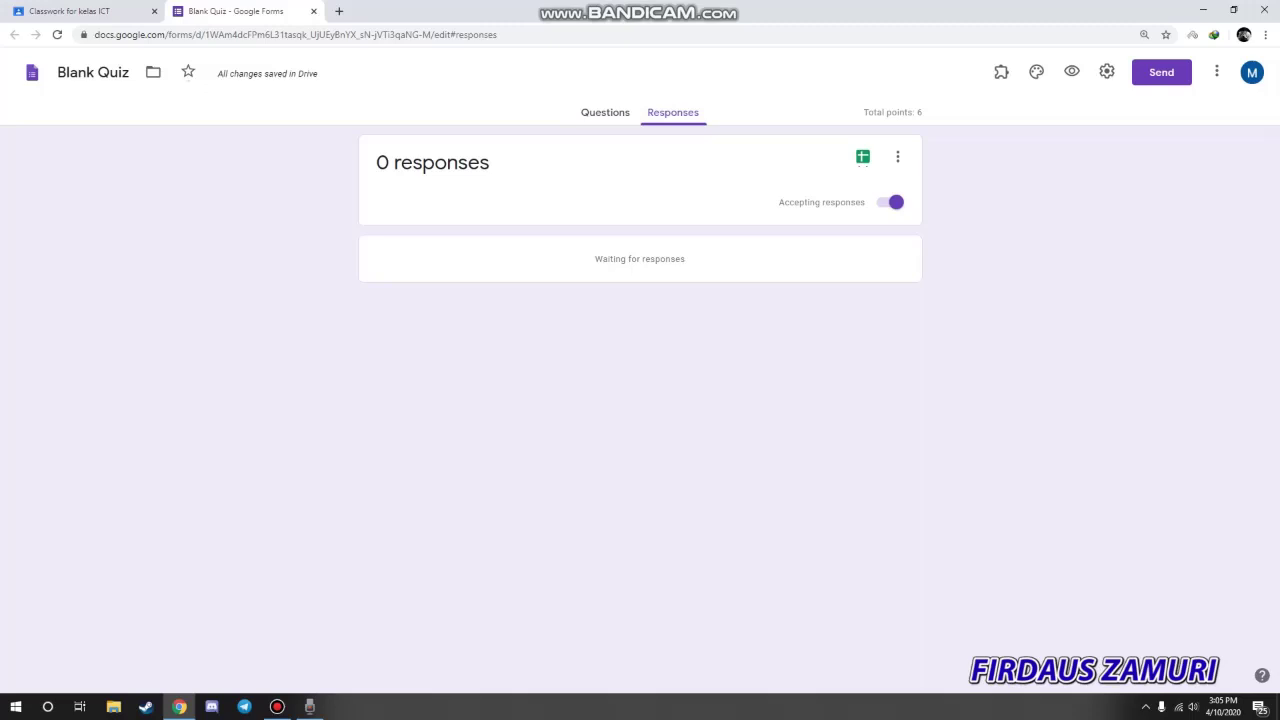
drag(924, 113, 916, 113)
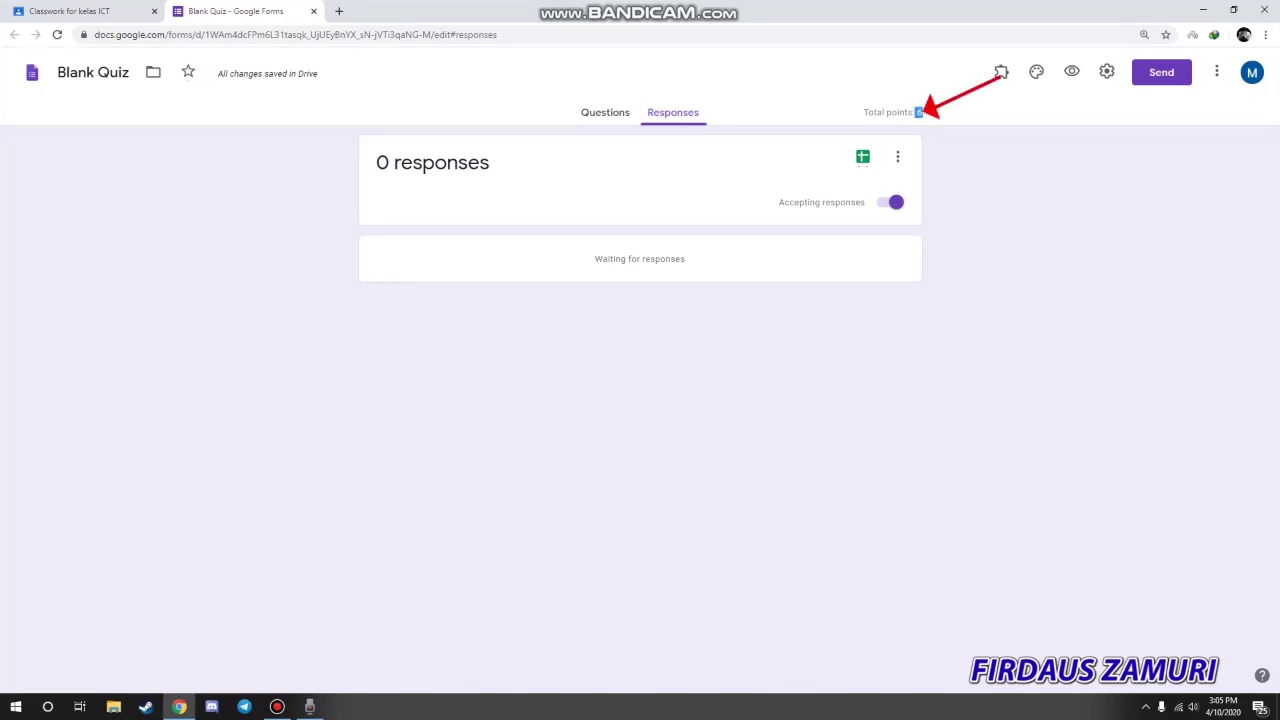
click(612, 114)
scroll(634, 400, down, 2)
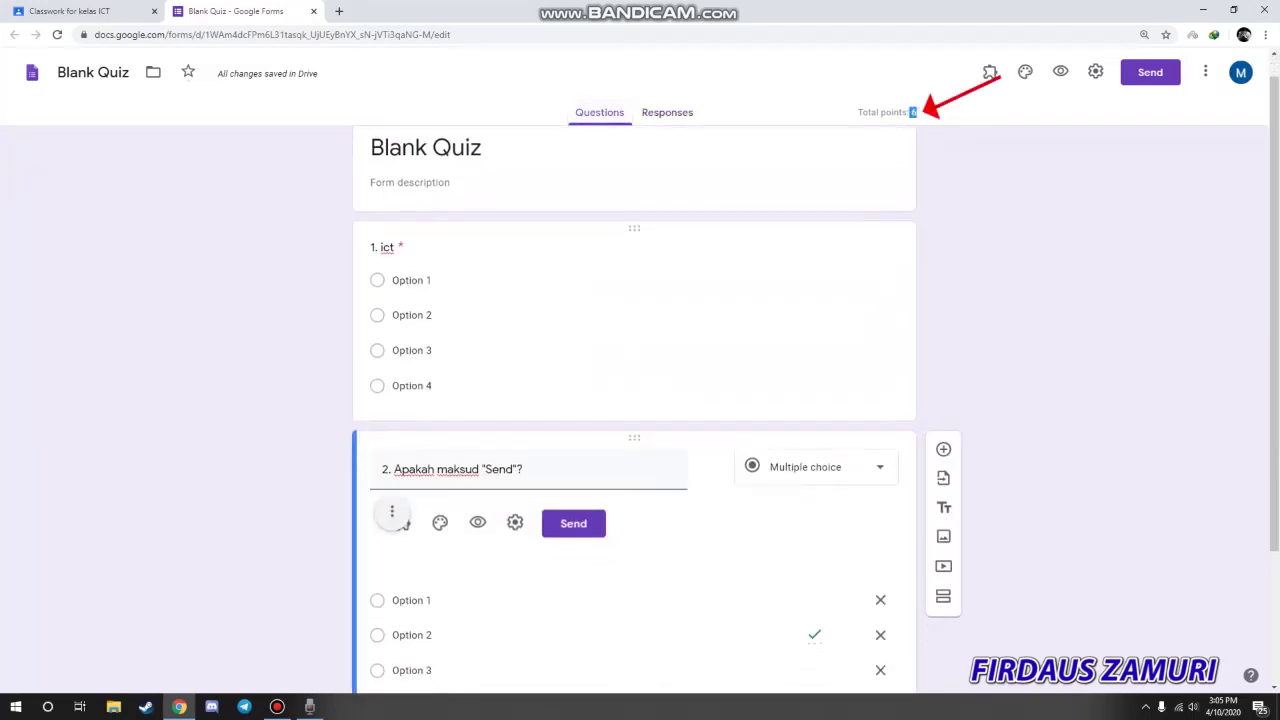
scroll(634, 400, up, 1)
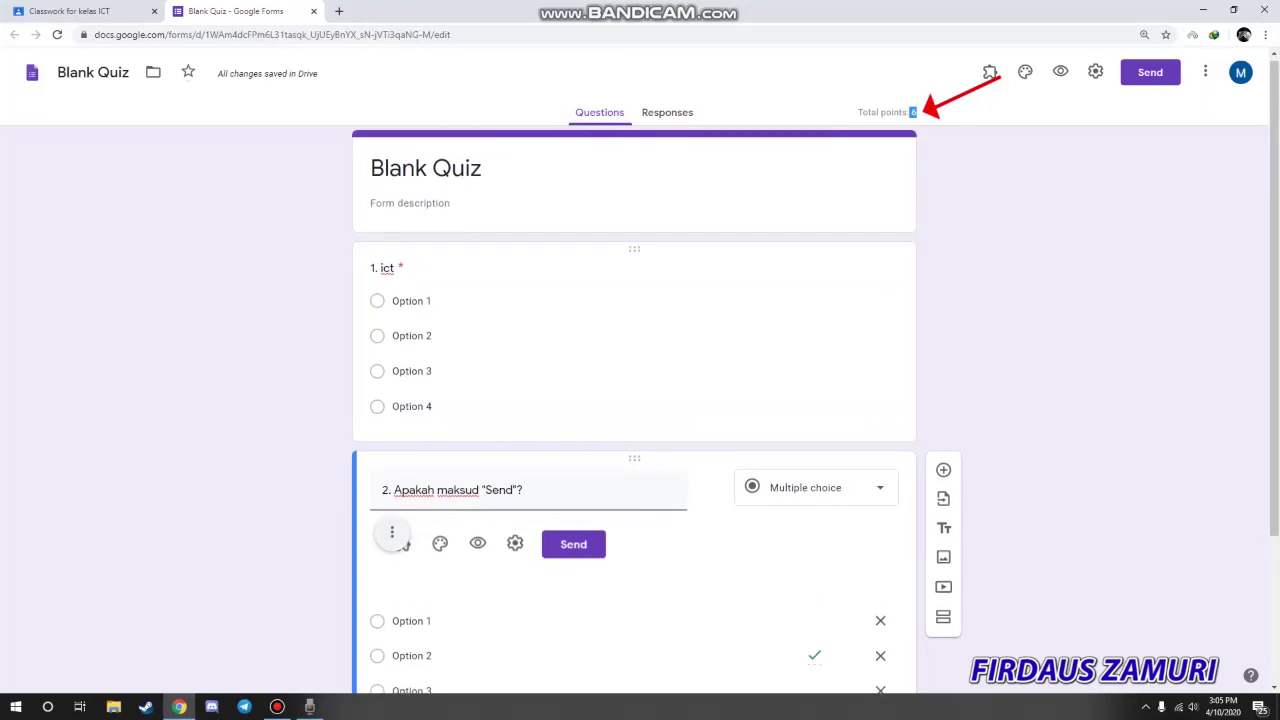
scroll(845, 462, down, 2)
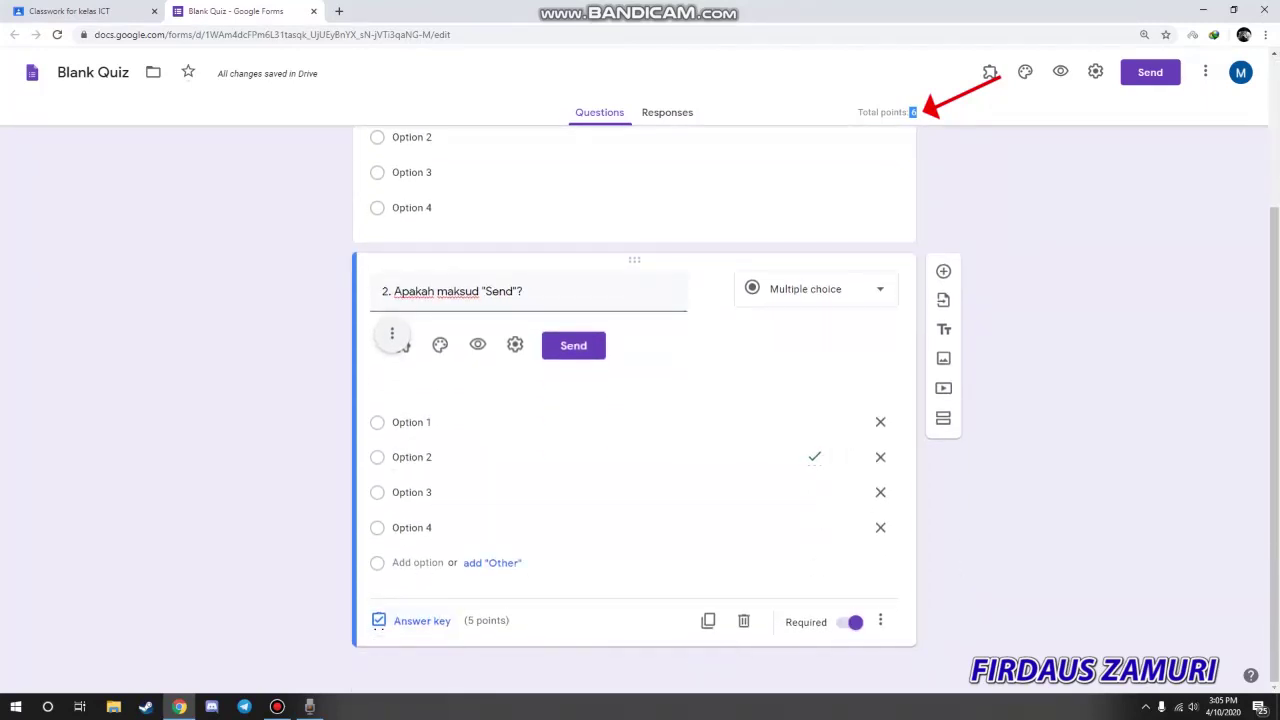
- Check the points and the correct answer in the second question's answer key
scroll(845, 457, up, 2)
click(720, 340)
scroll(640, 490, down, 2)
click(650, 610)
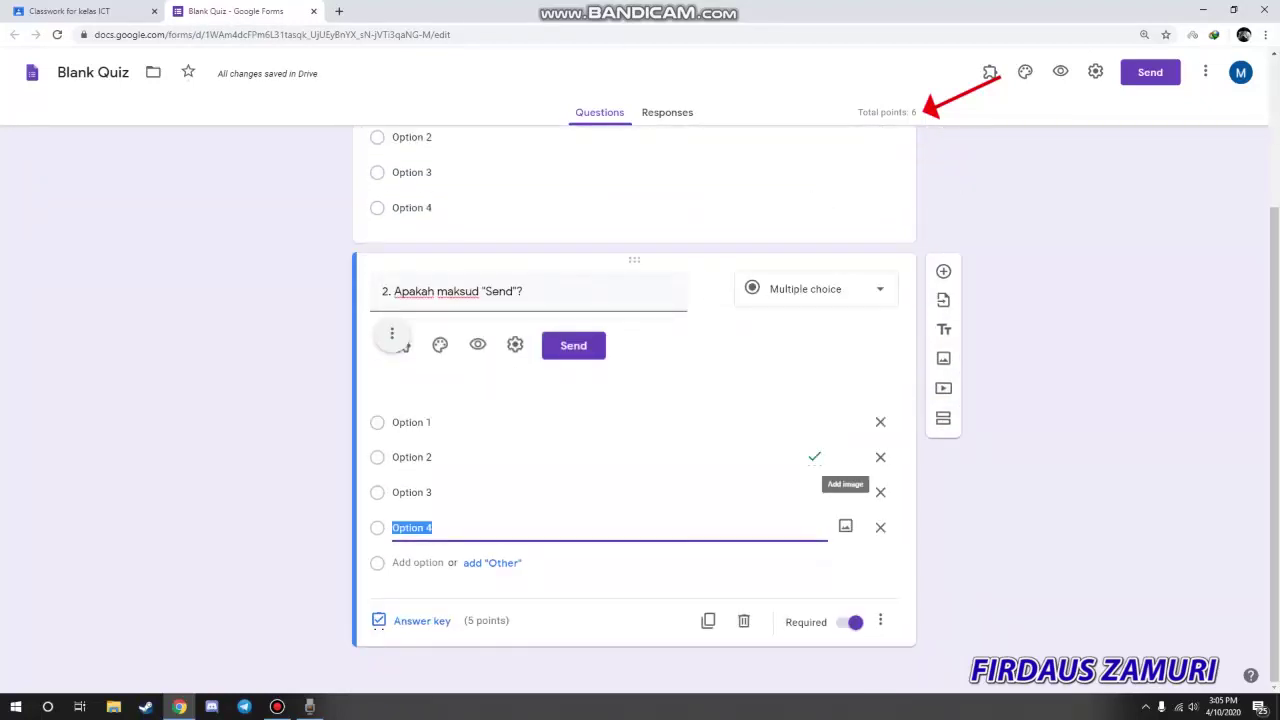
click(422, 620)
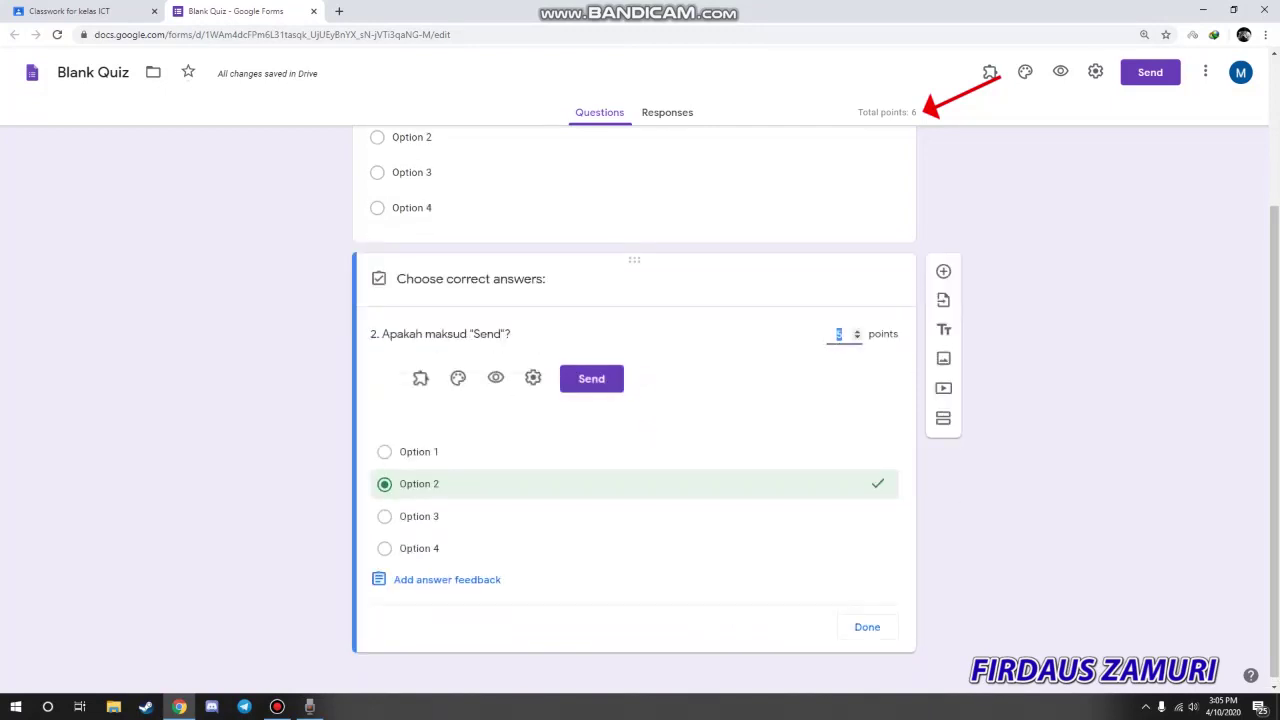
click(867, 627)
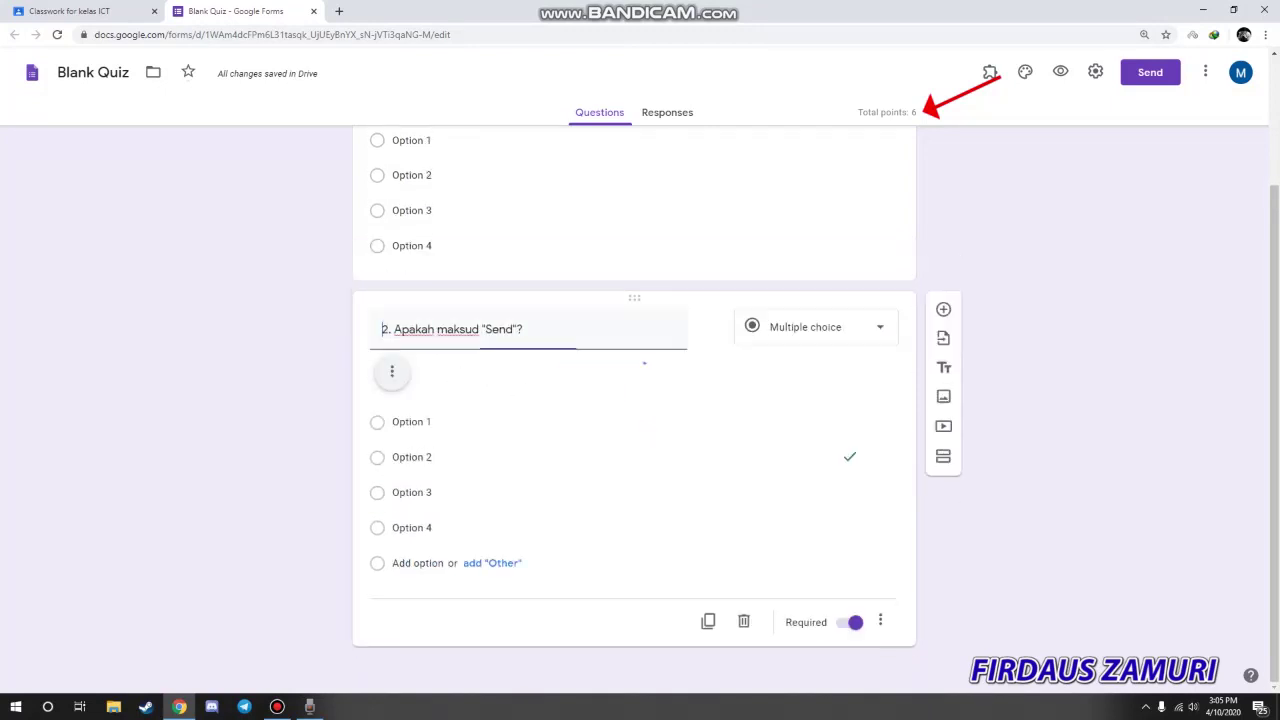
- In the form settings, switch email address collection on and back off, and limit respondents to 1 response
click(667, 112)
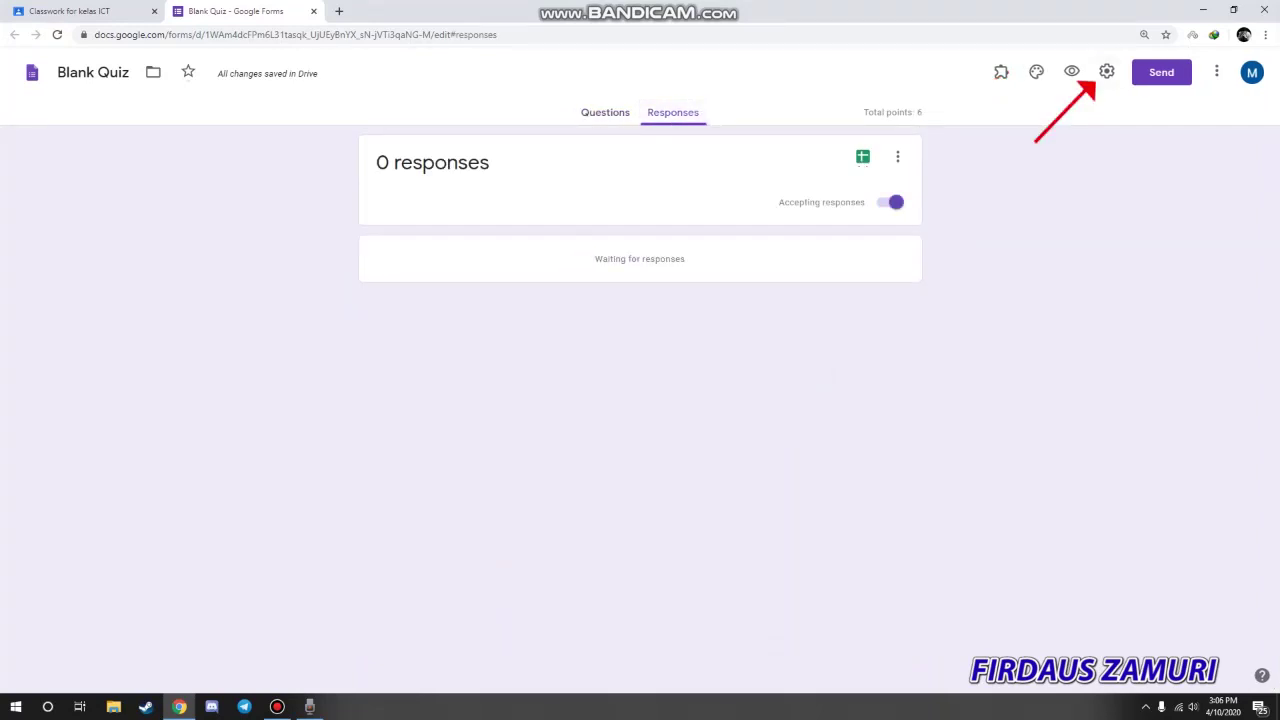
click(1107, 72)
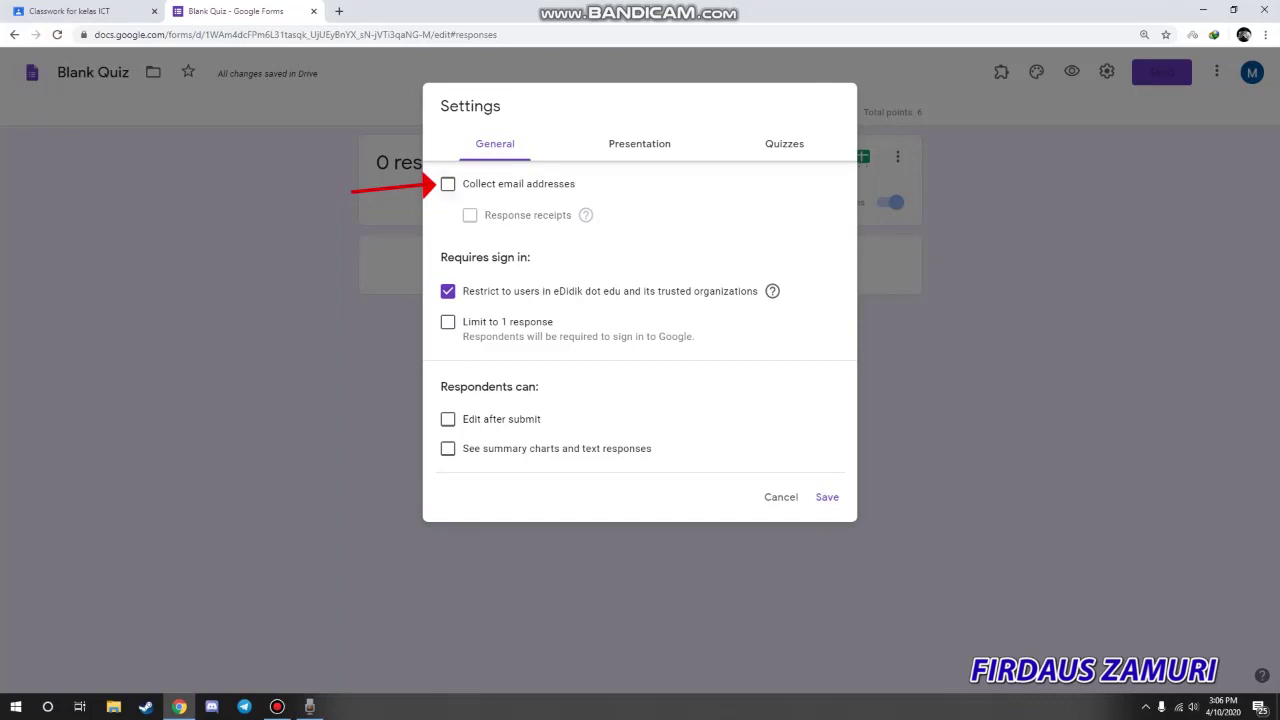
click(448, 184)
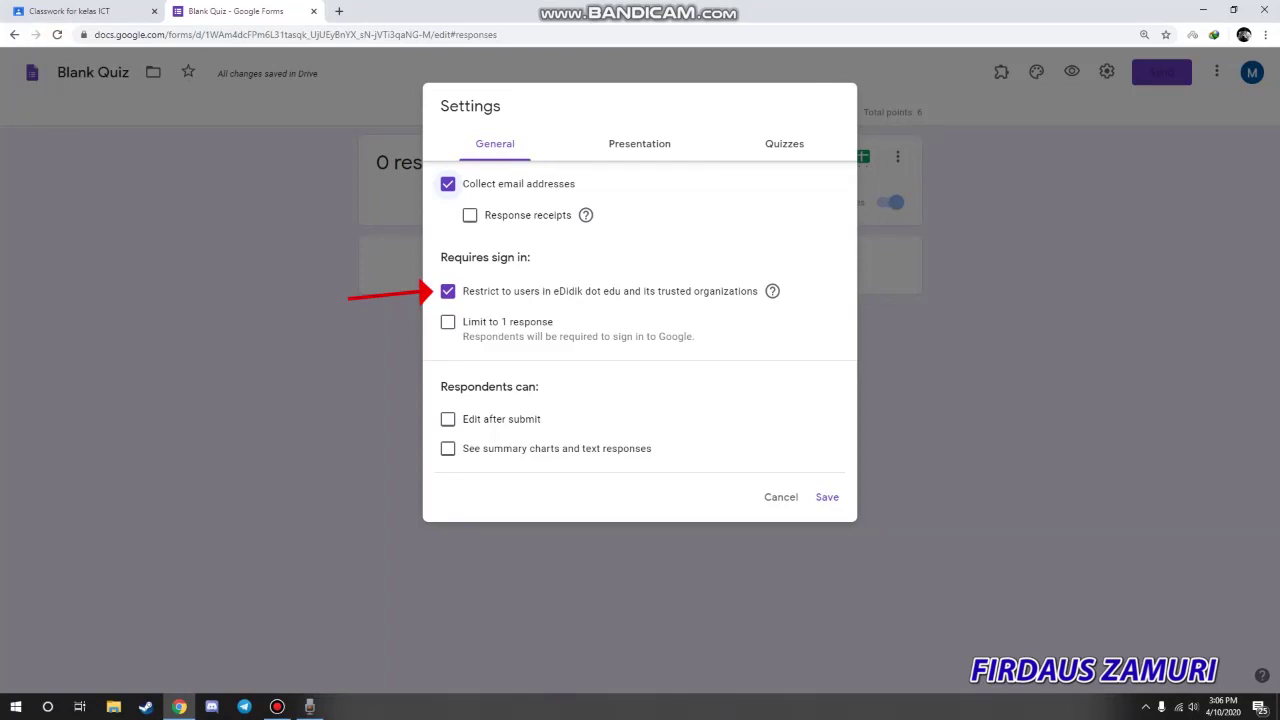
click(448, 184)
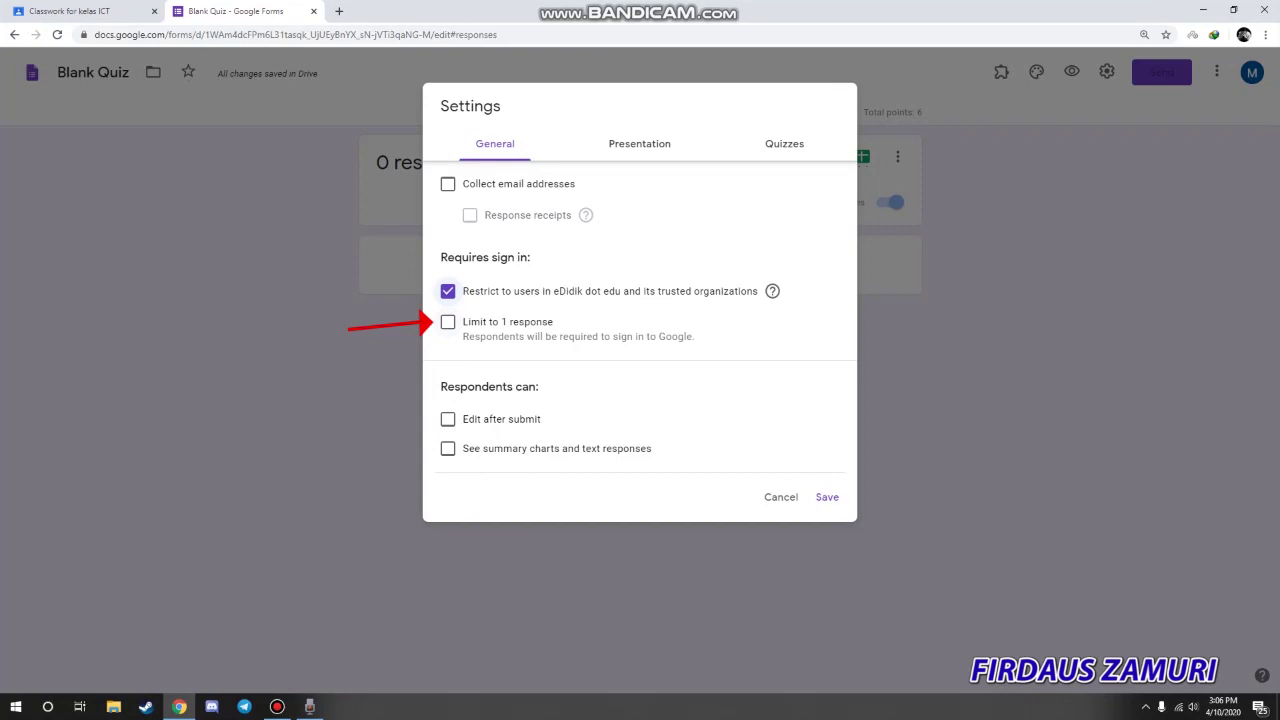
click(448, 322)
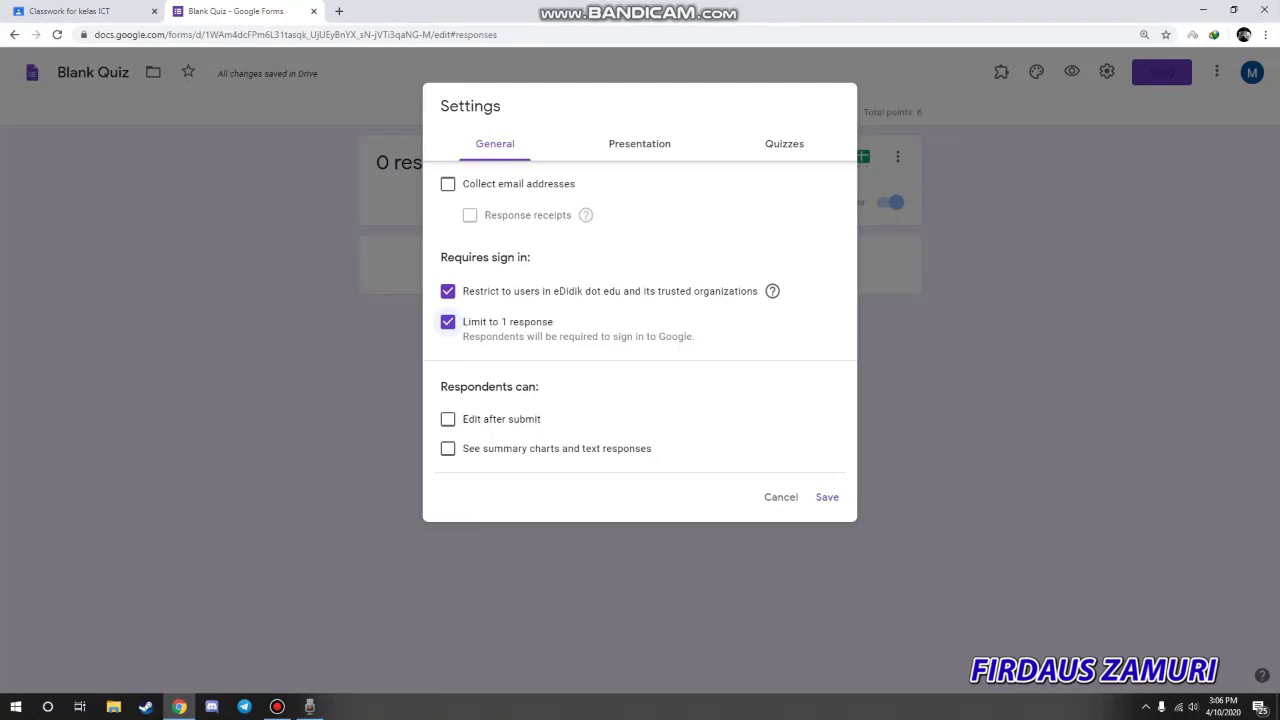
- Switch the grade release to manual review and back to immediately after each submission, and save the settings
click(639, 143)
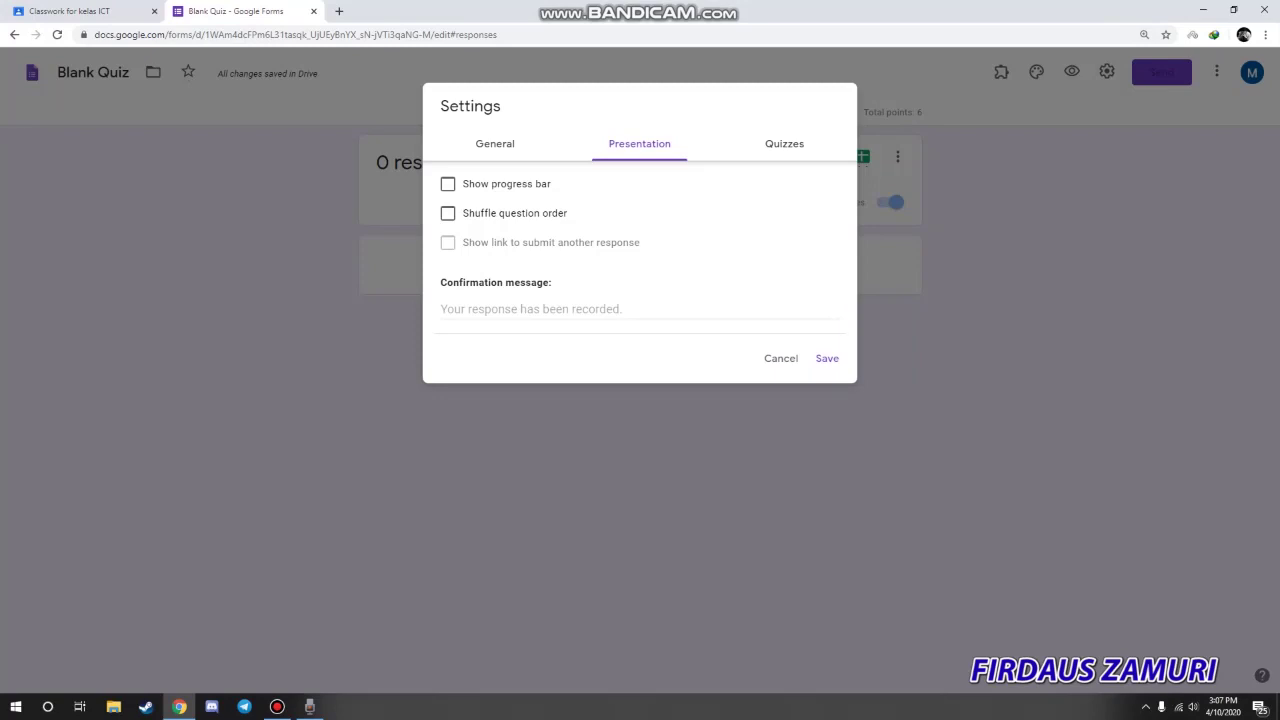
click(784, 144)
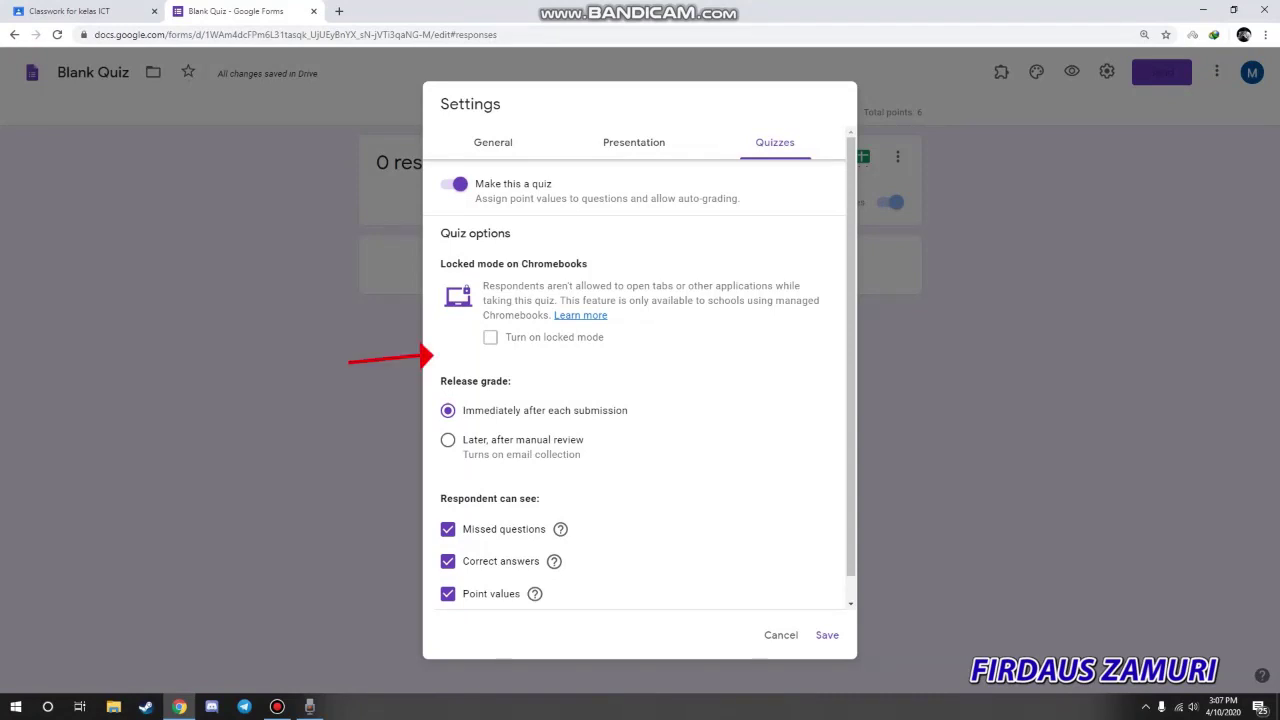
scroll(636, 380, down, 1)
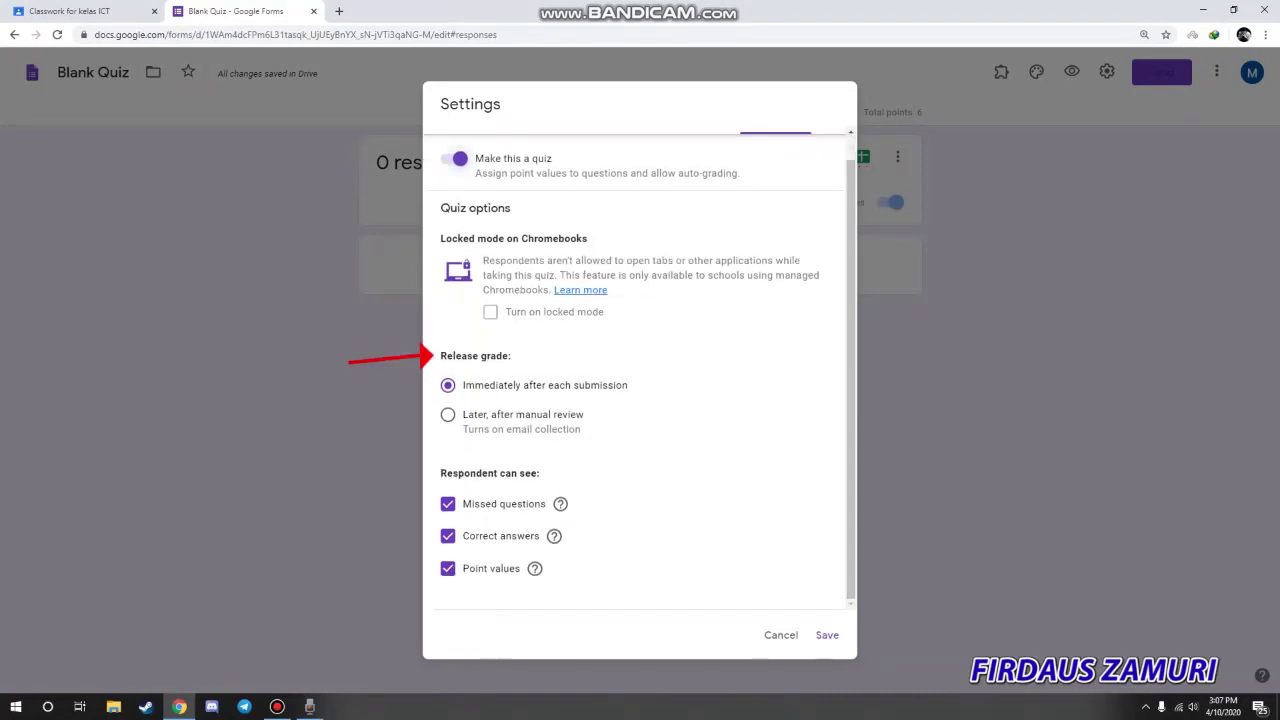
click(448, 415)
click(448, 385)
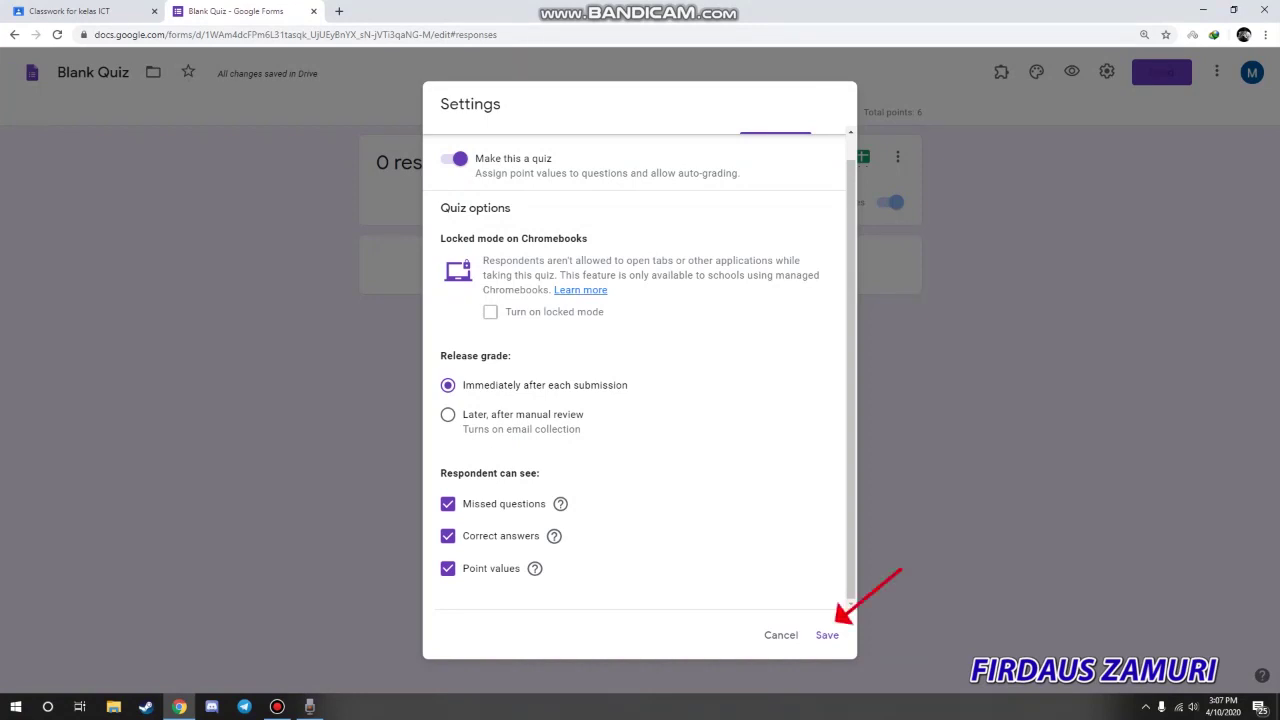
click(827, 635)
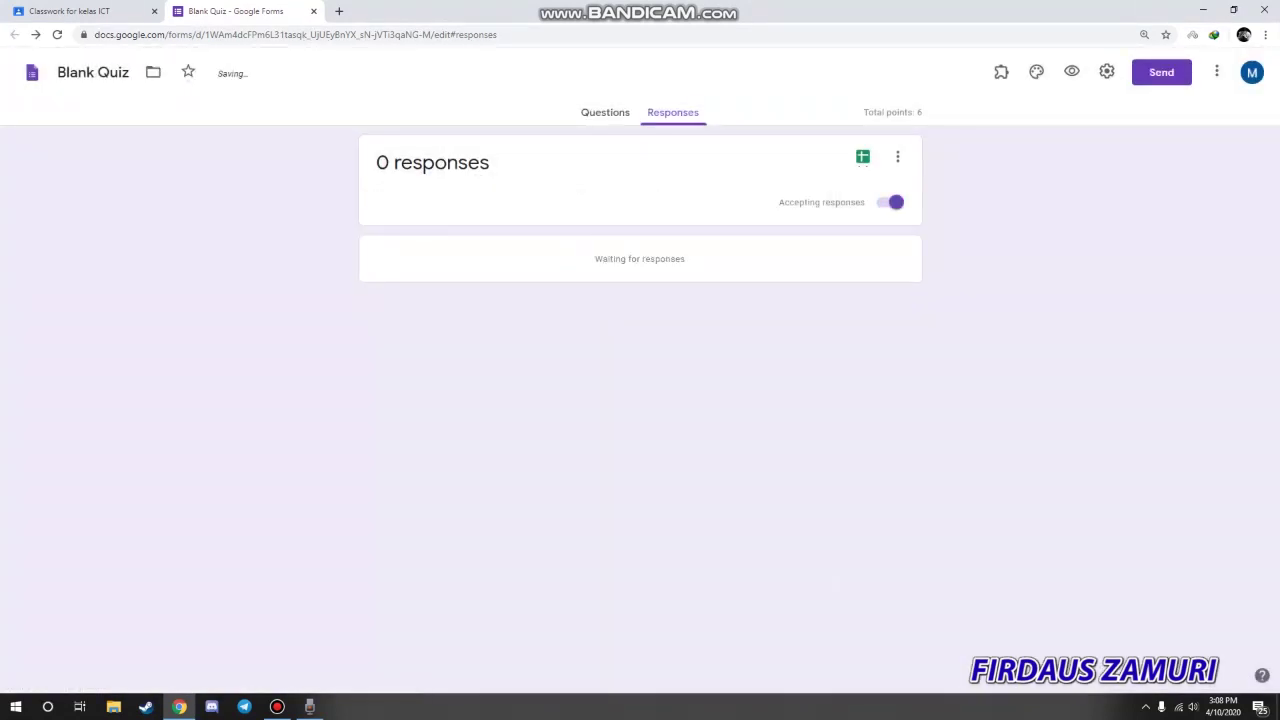
- Recheck the form settings, turn off the restriction to users in eDidik dot edu and its trusted organizations, and save
click(1107, 72)
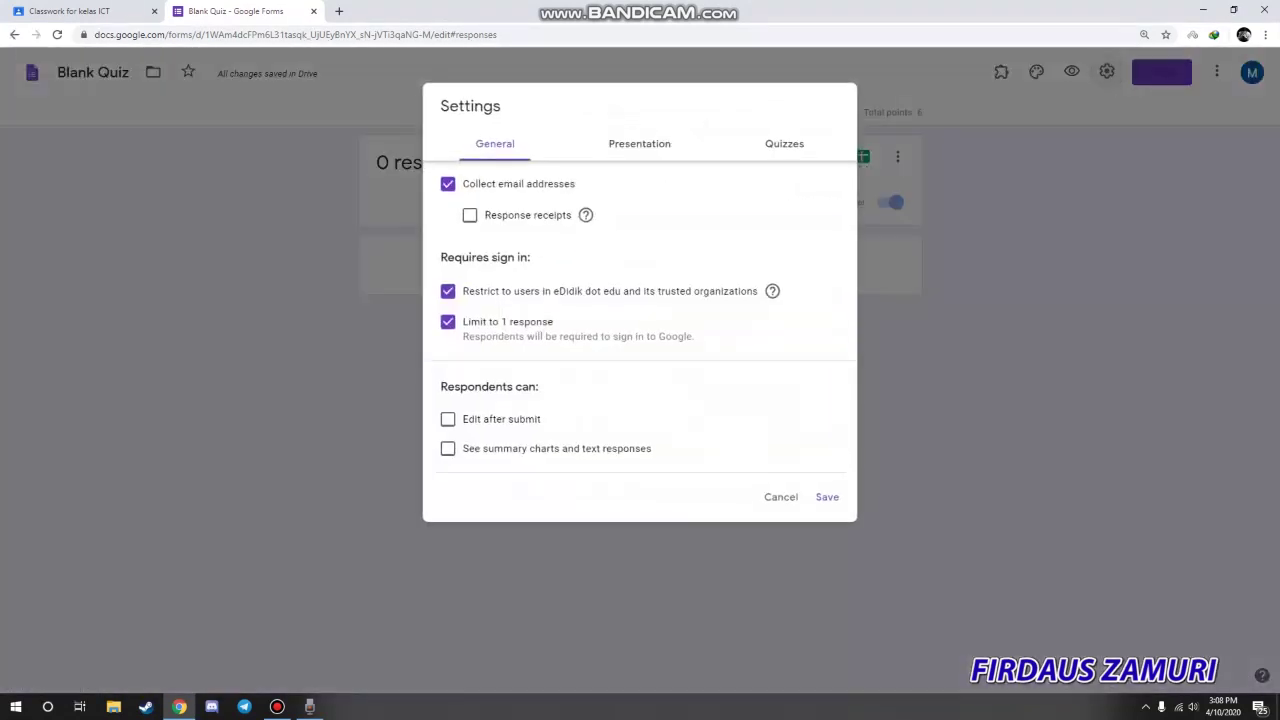
click(628, 144)
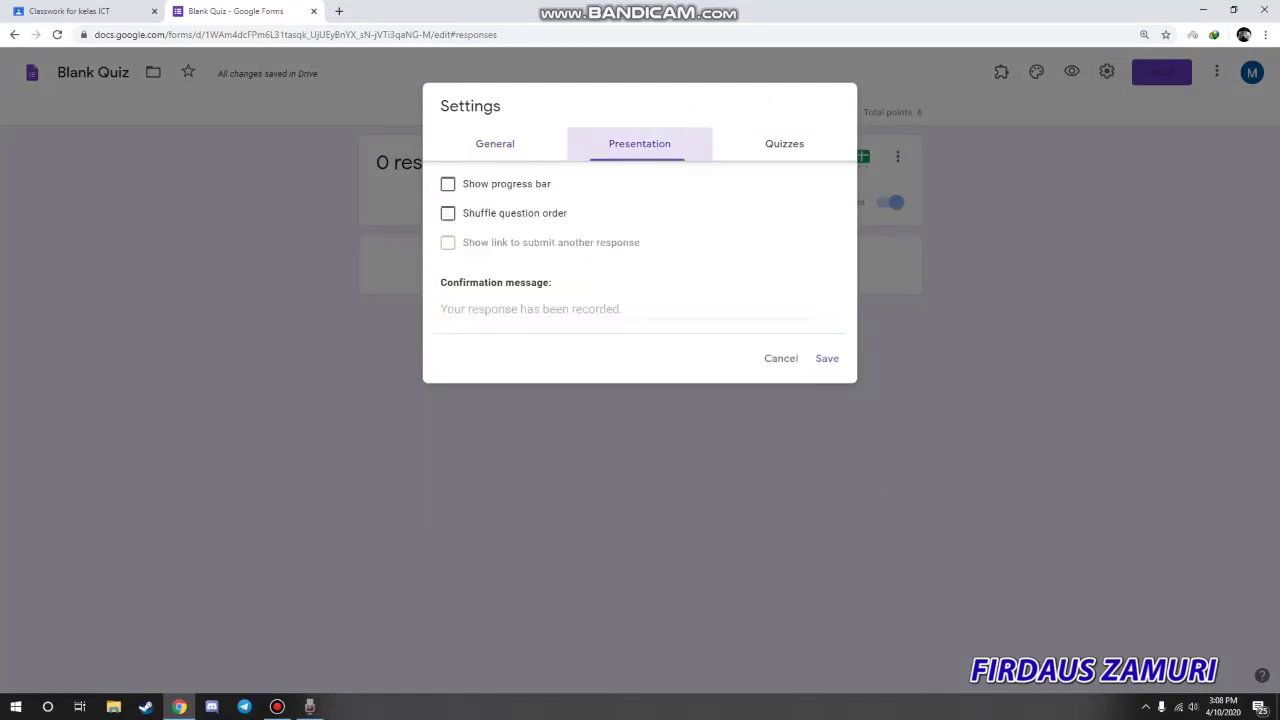
click(495, 144)
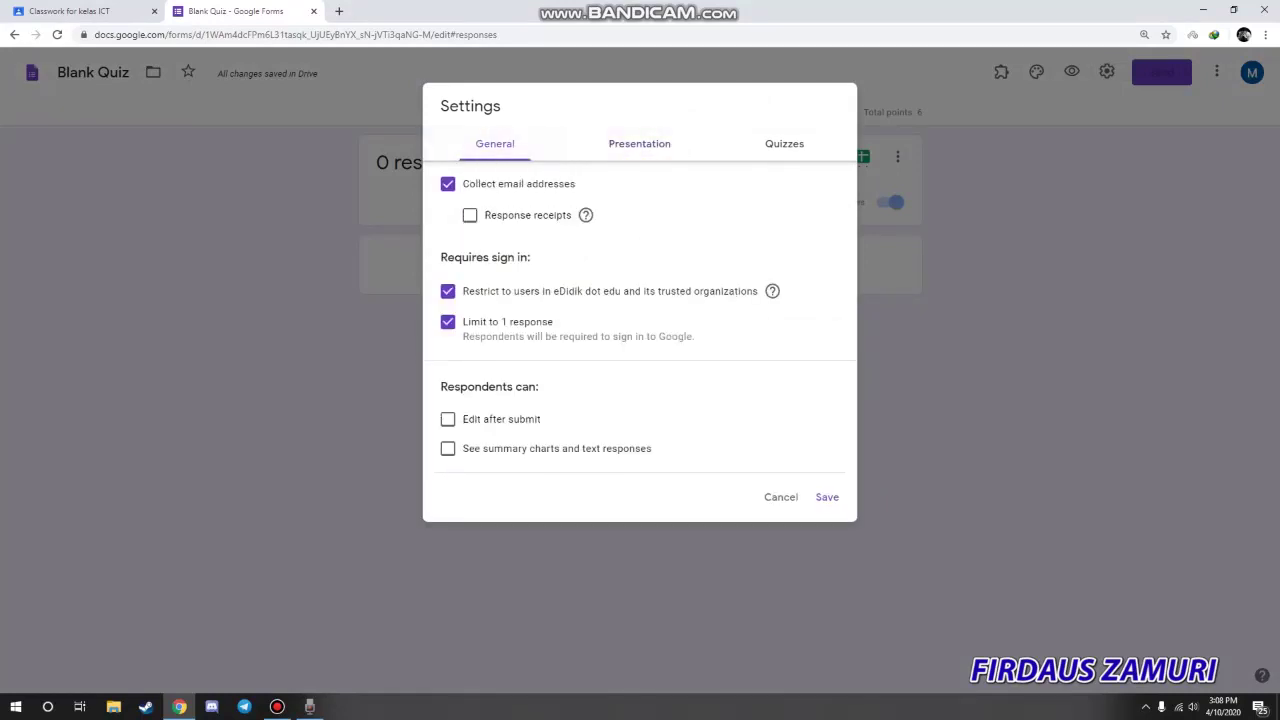
click(784, 144)
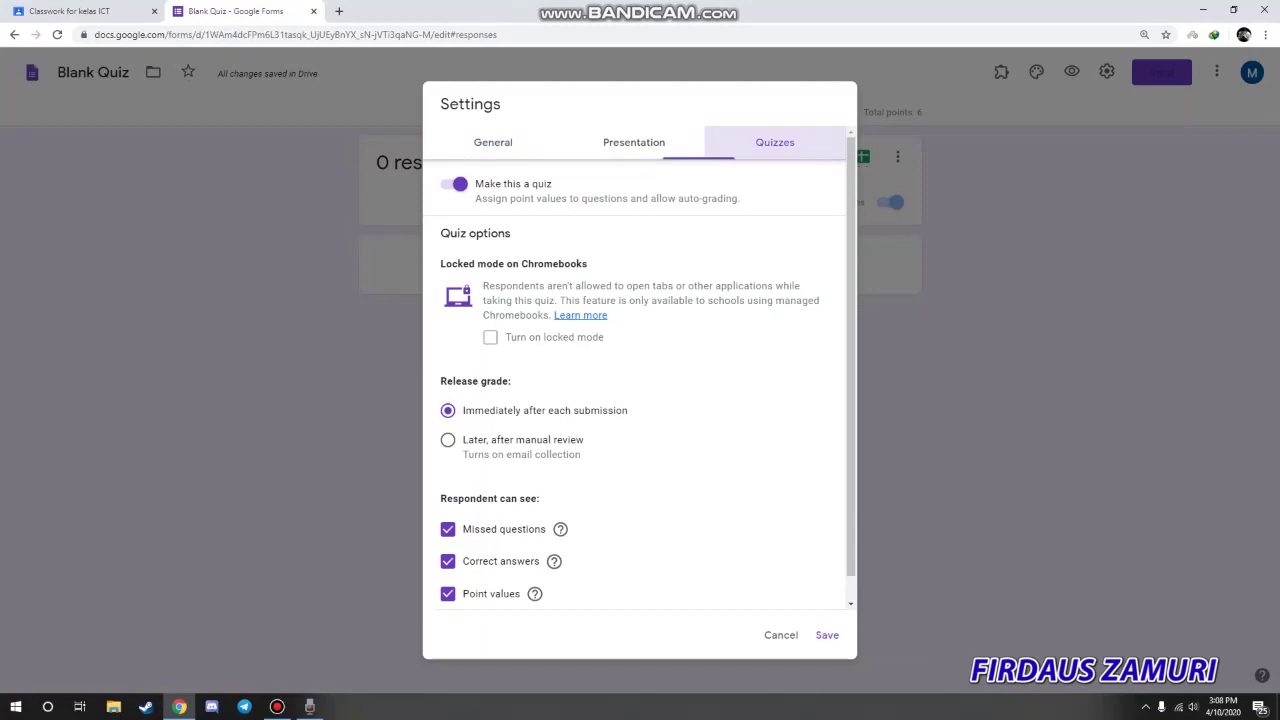
click(640, 144)
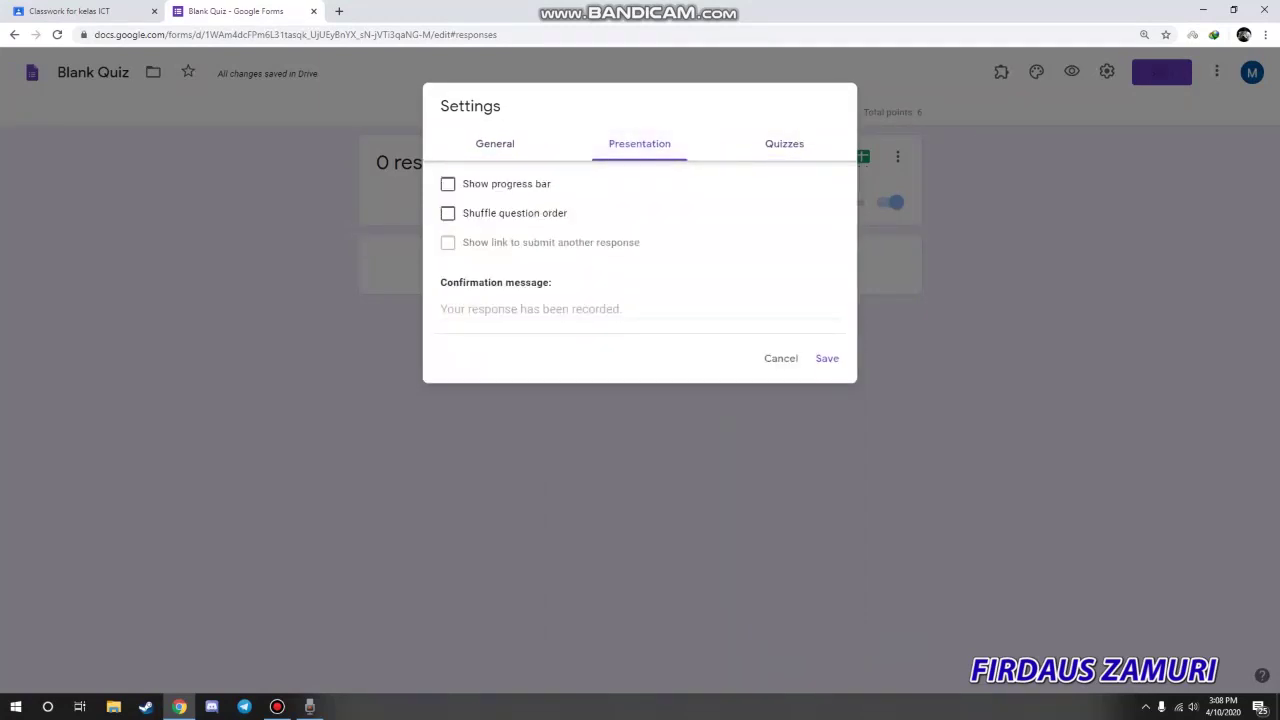
click(495, 144)
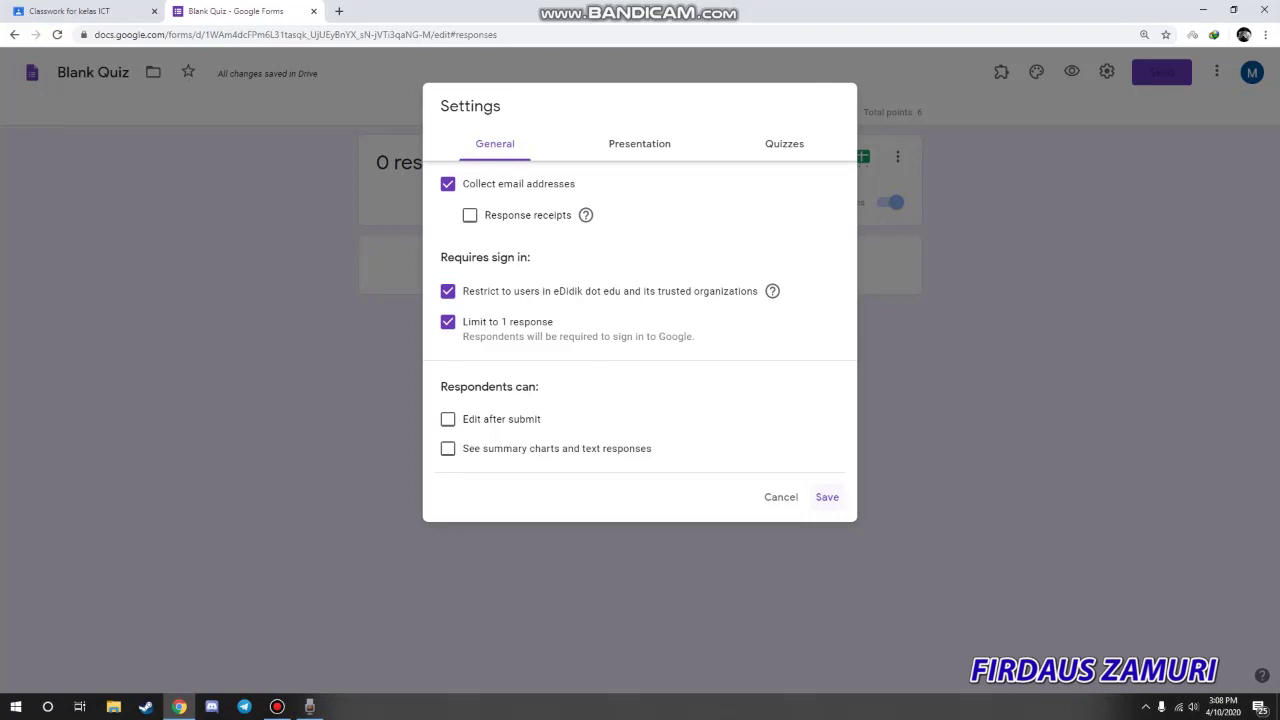
click(448, 291)
click(827, 497)
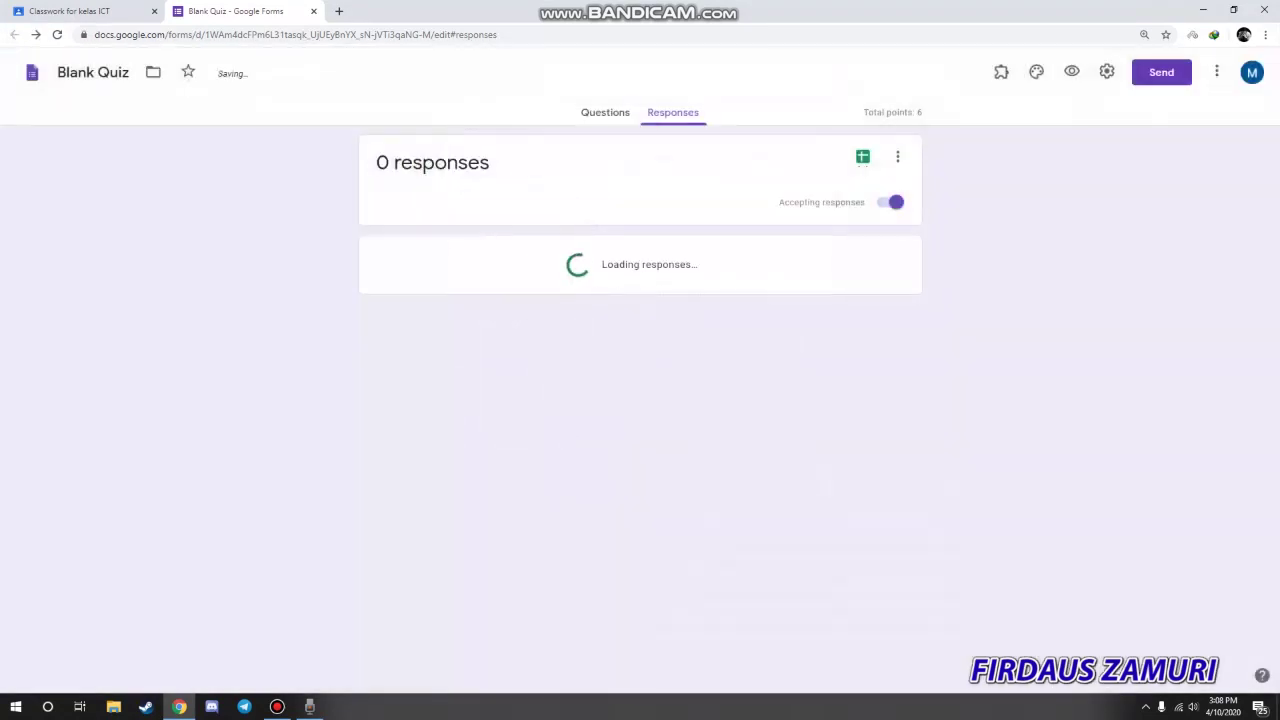
- Open the form's send options, switch to sharing by link, and shorten the URL
click(1161, 72)
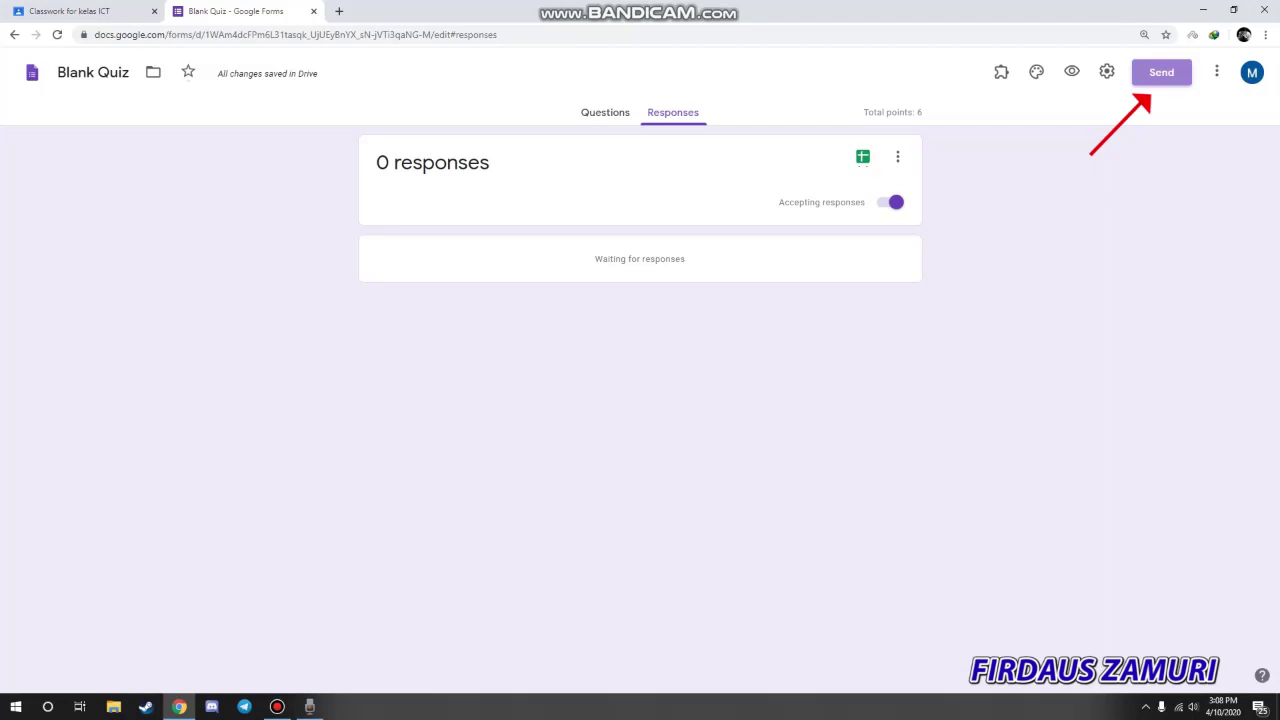
click(1161, 72)
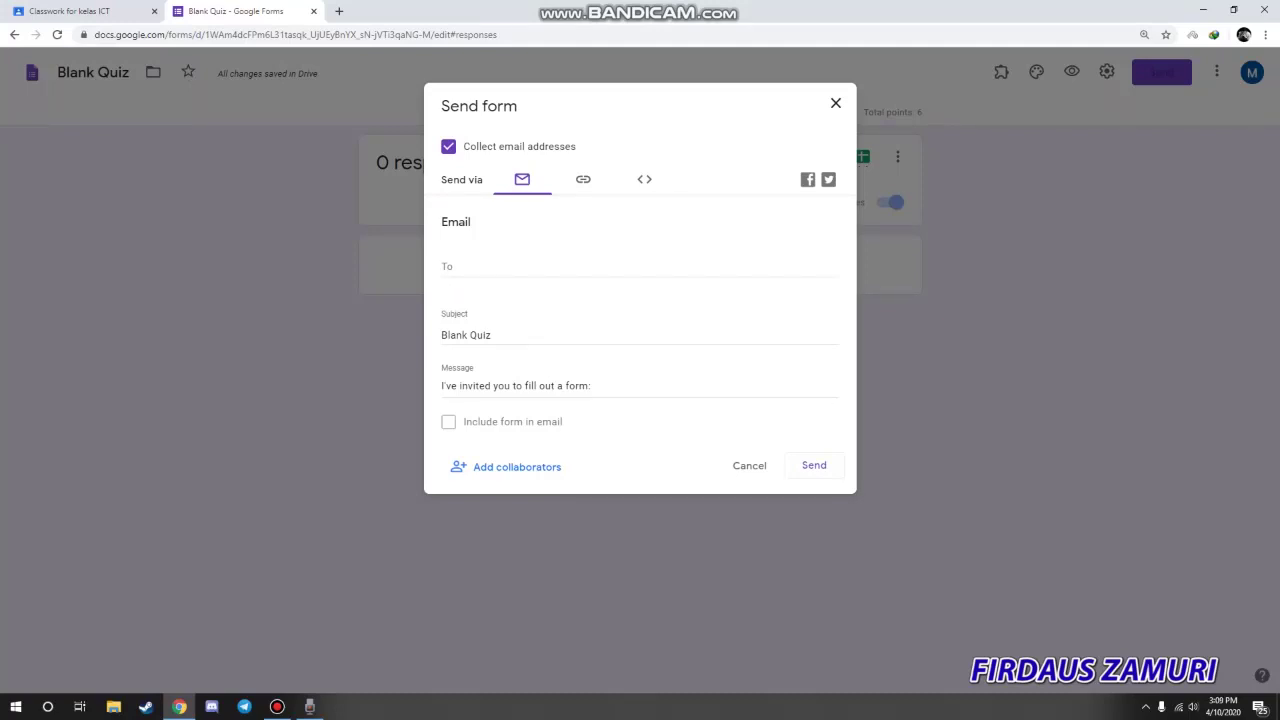
click(584, 180)
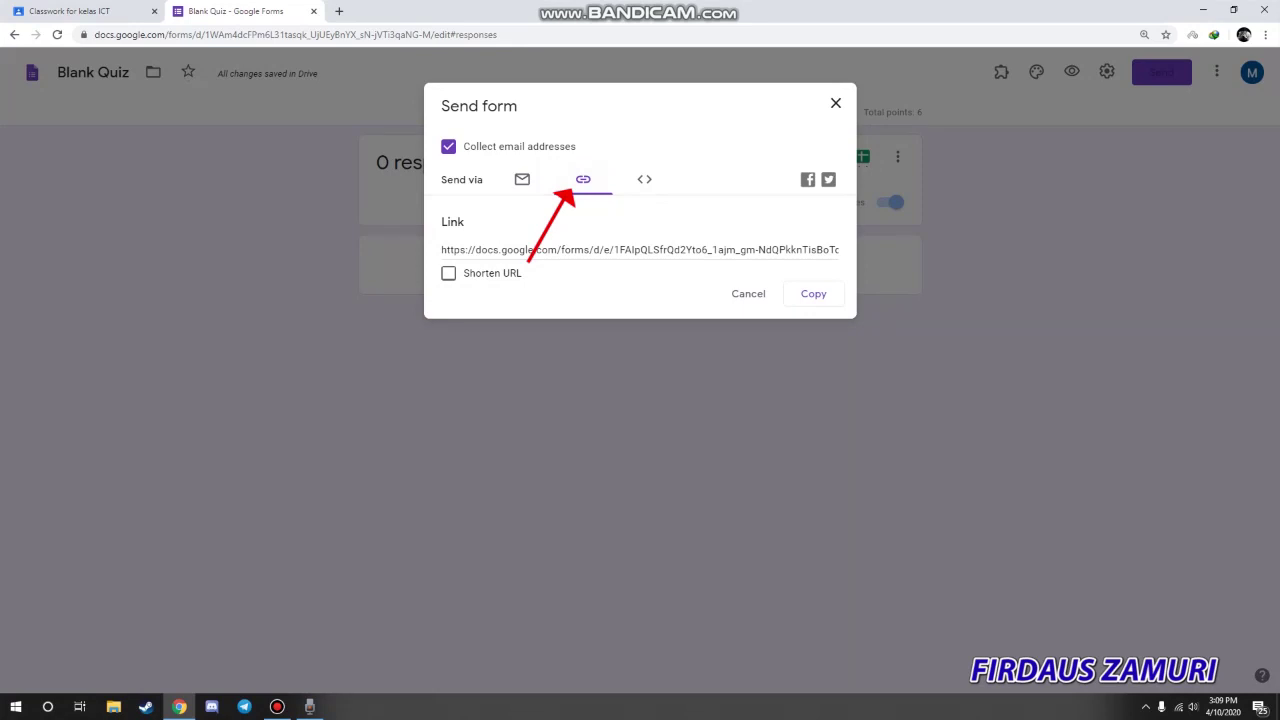
click(448, 273)
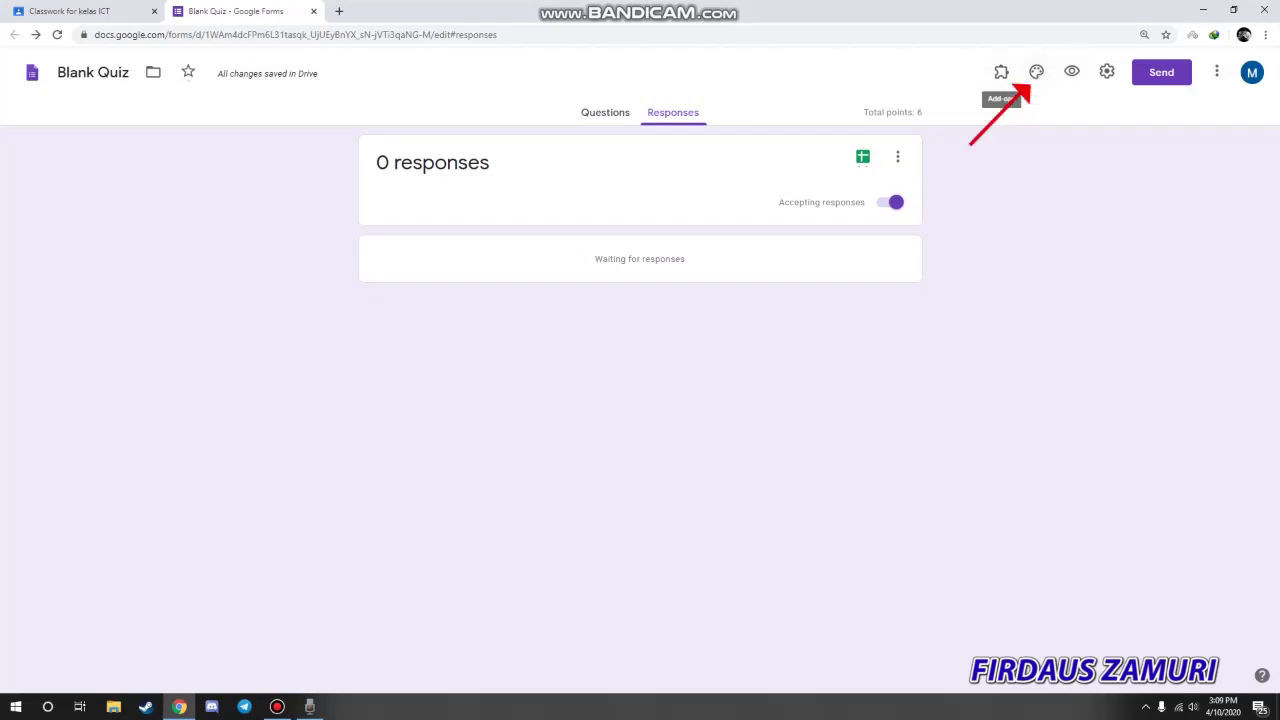
- Change the form's theme color to orange and replace the form title with "ict"
click(1036, 72)
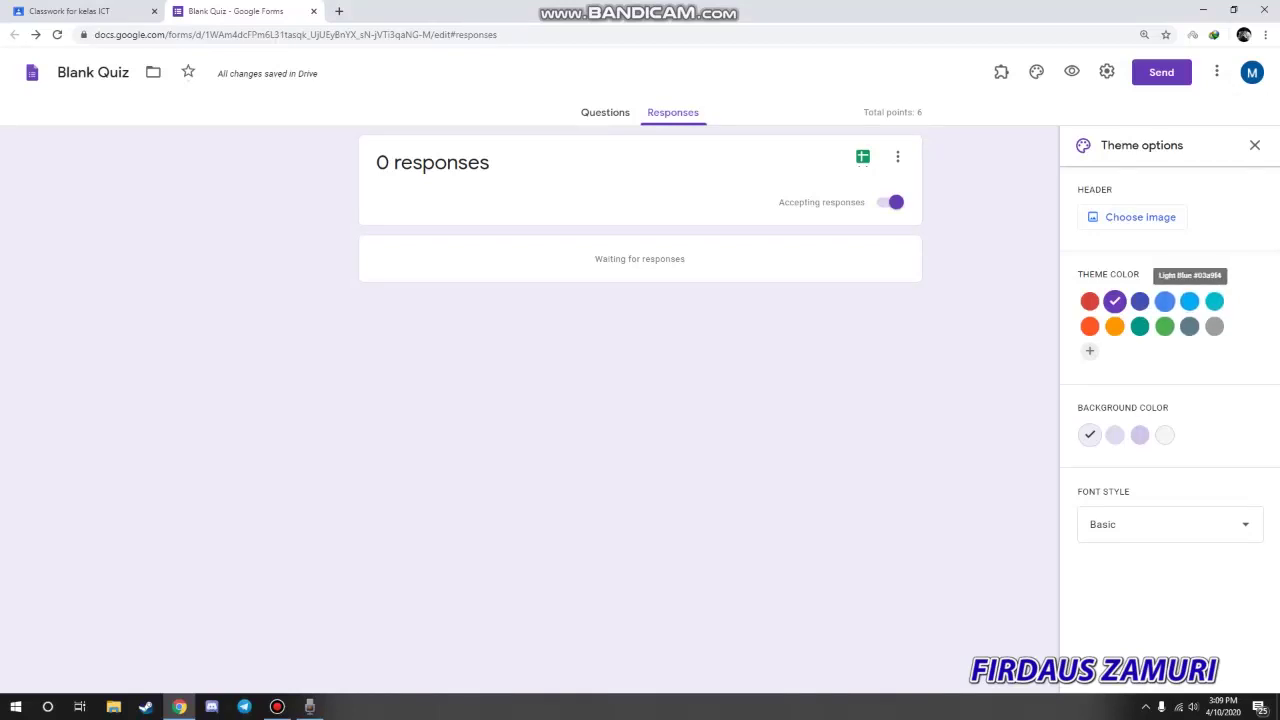
click(1114, 326)
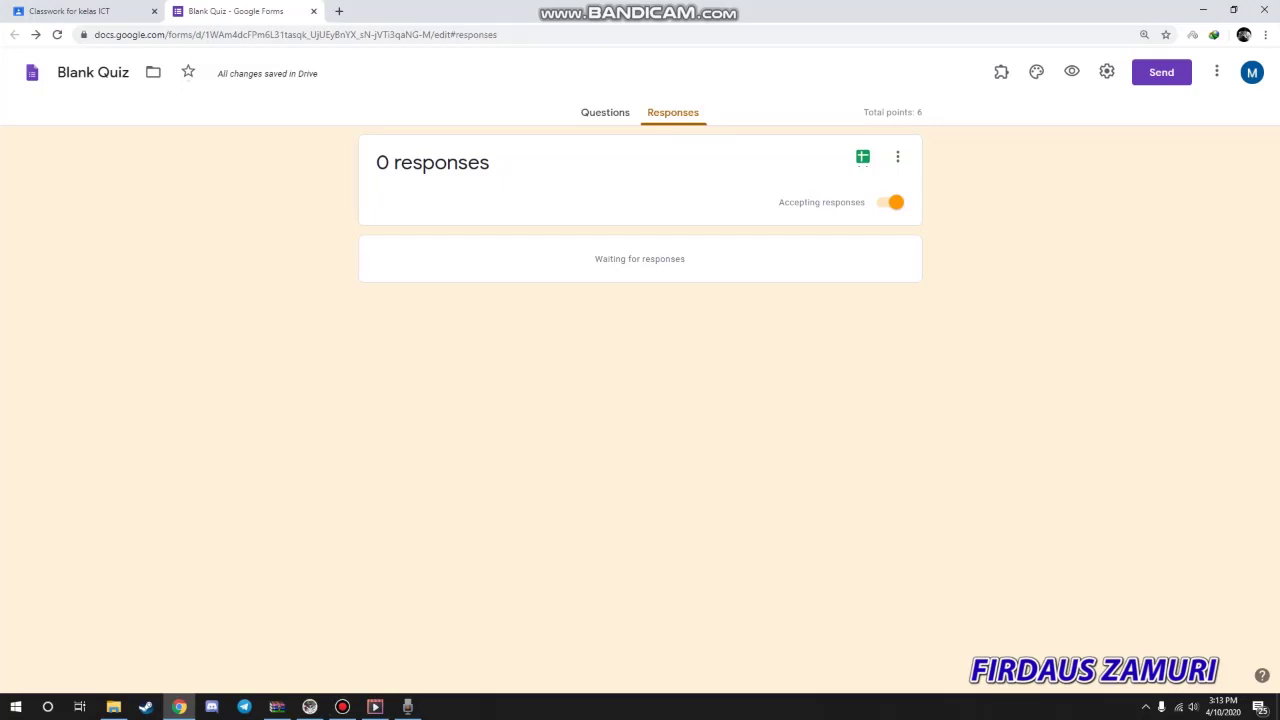
click(607, 113)
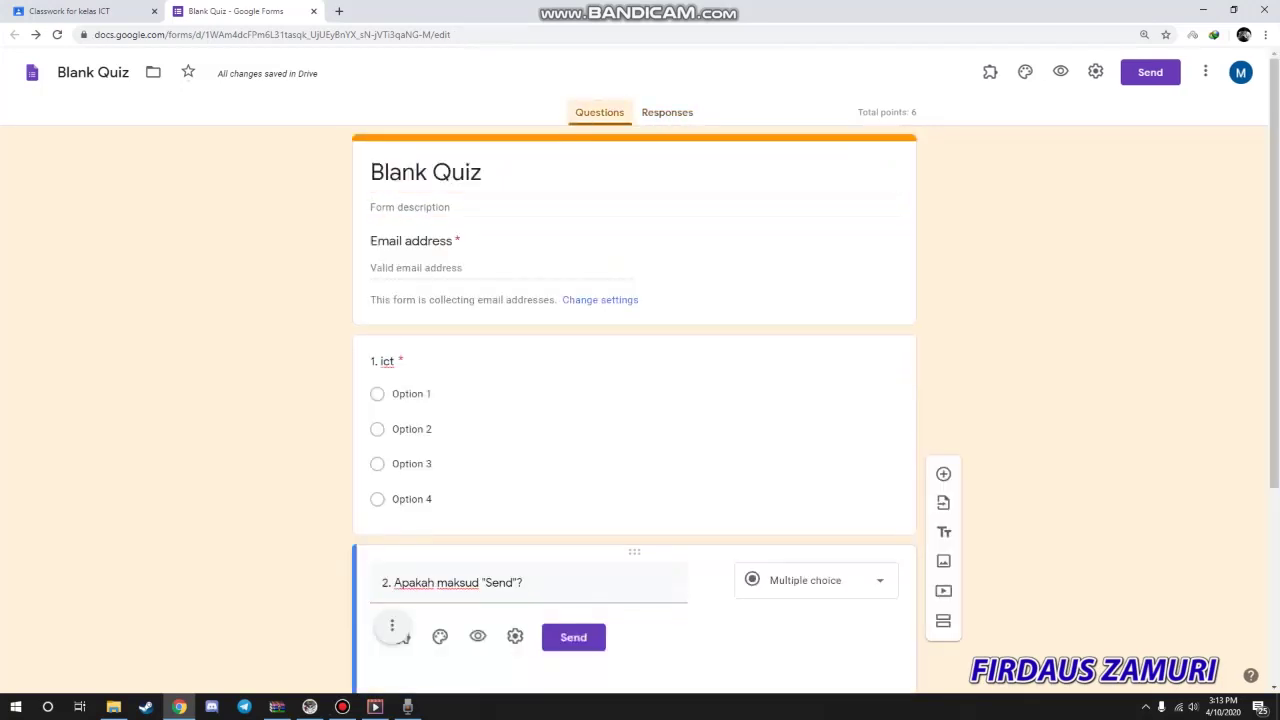
click(471, 172)
text(ict)
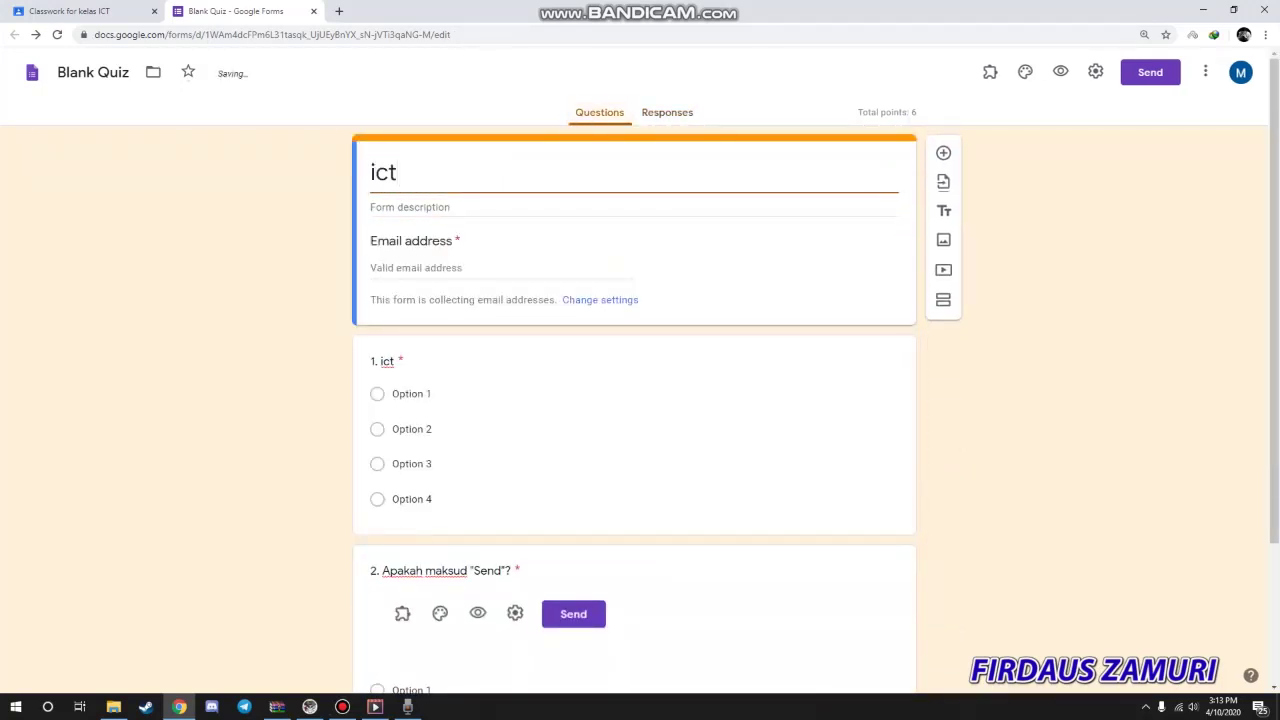
click(471, 207)
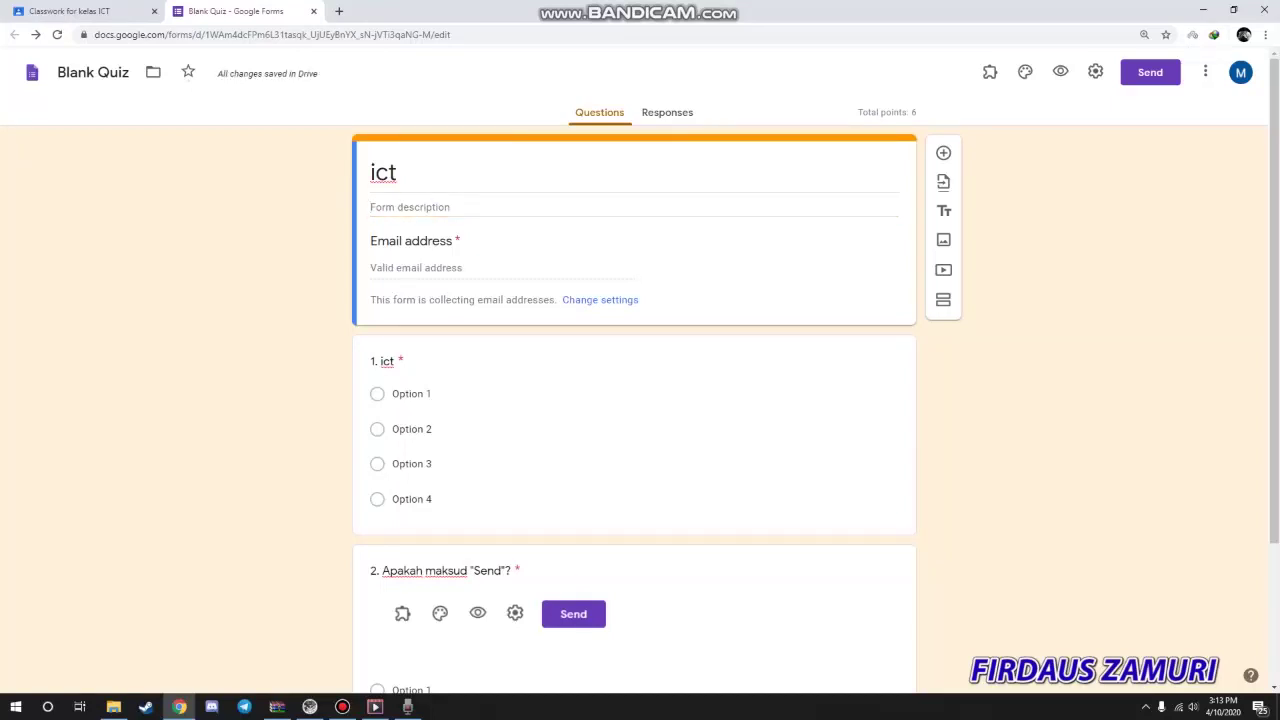
- Turn off email address collection in the form's general settings, save, and close the form
click(1095, 72)
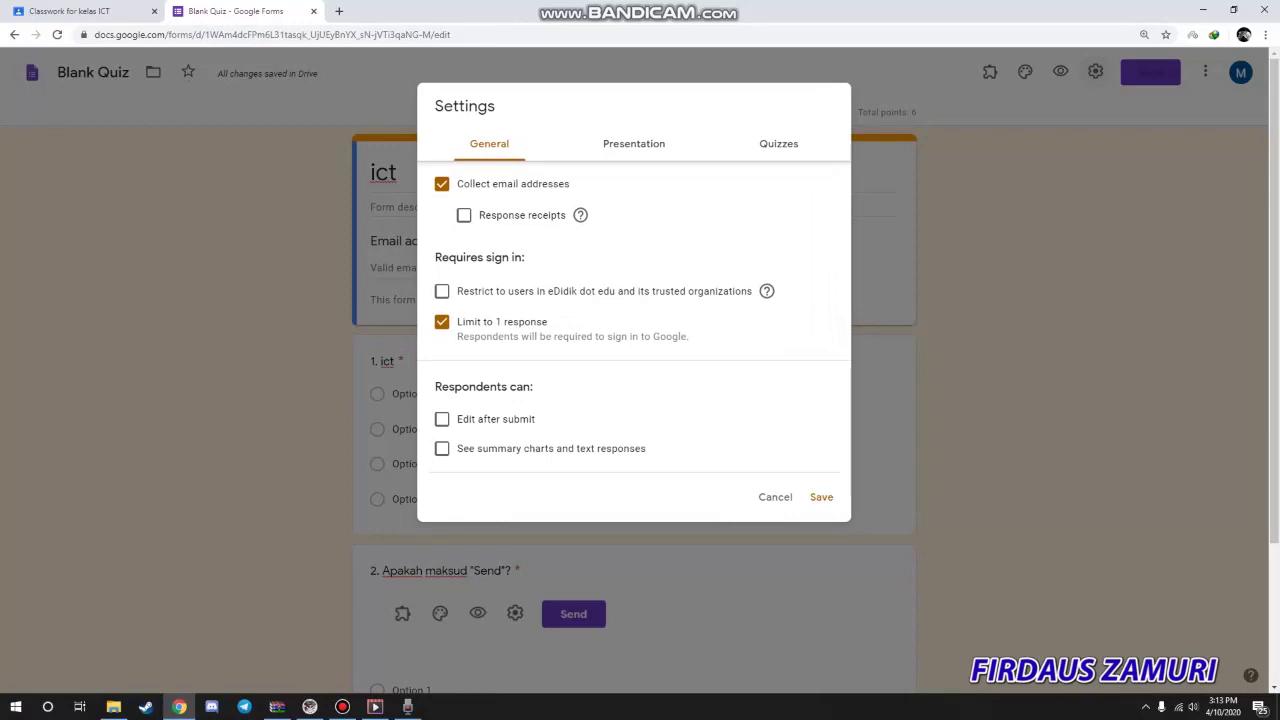
click(442, 184)
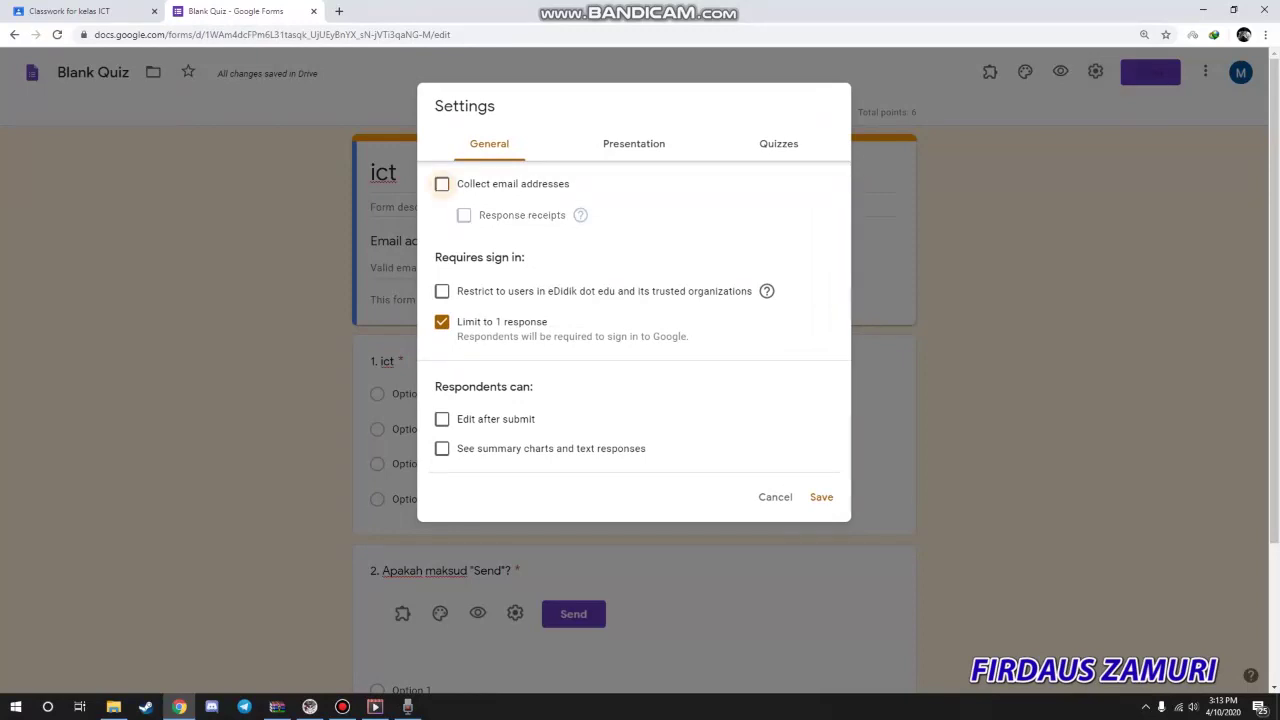
click(821, 497)
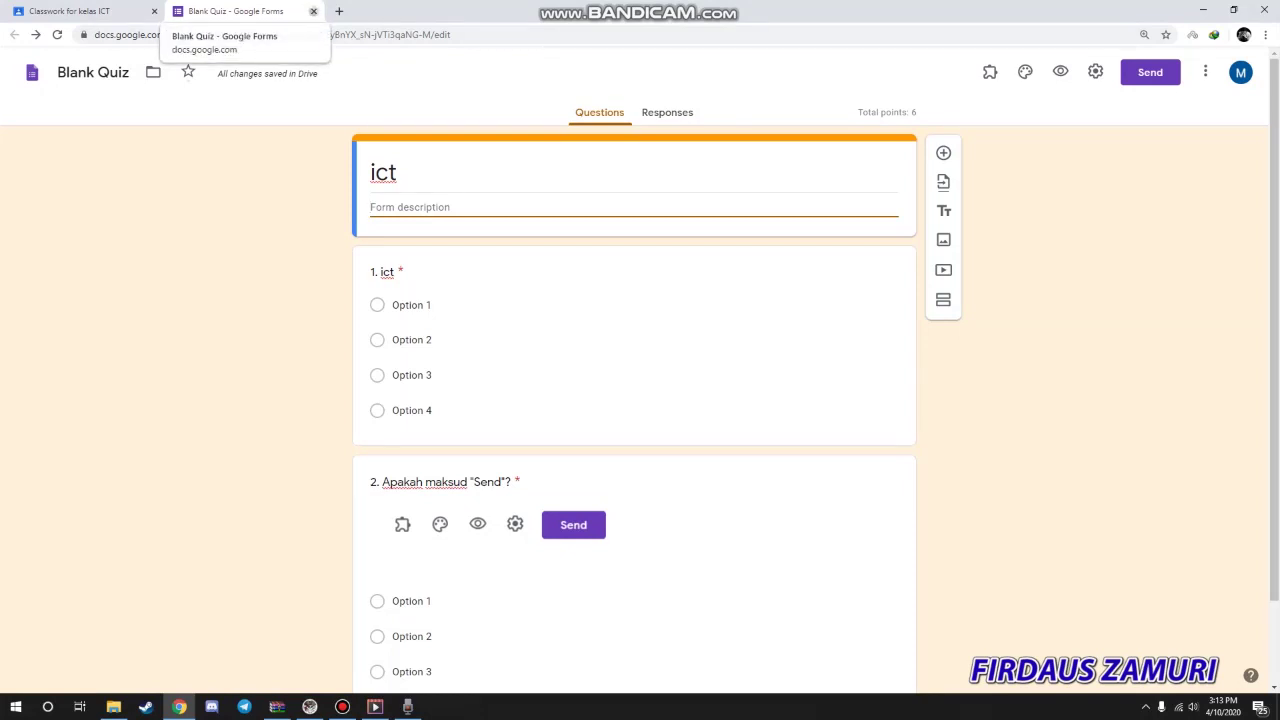
click(313, 11)
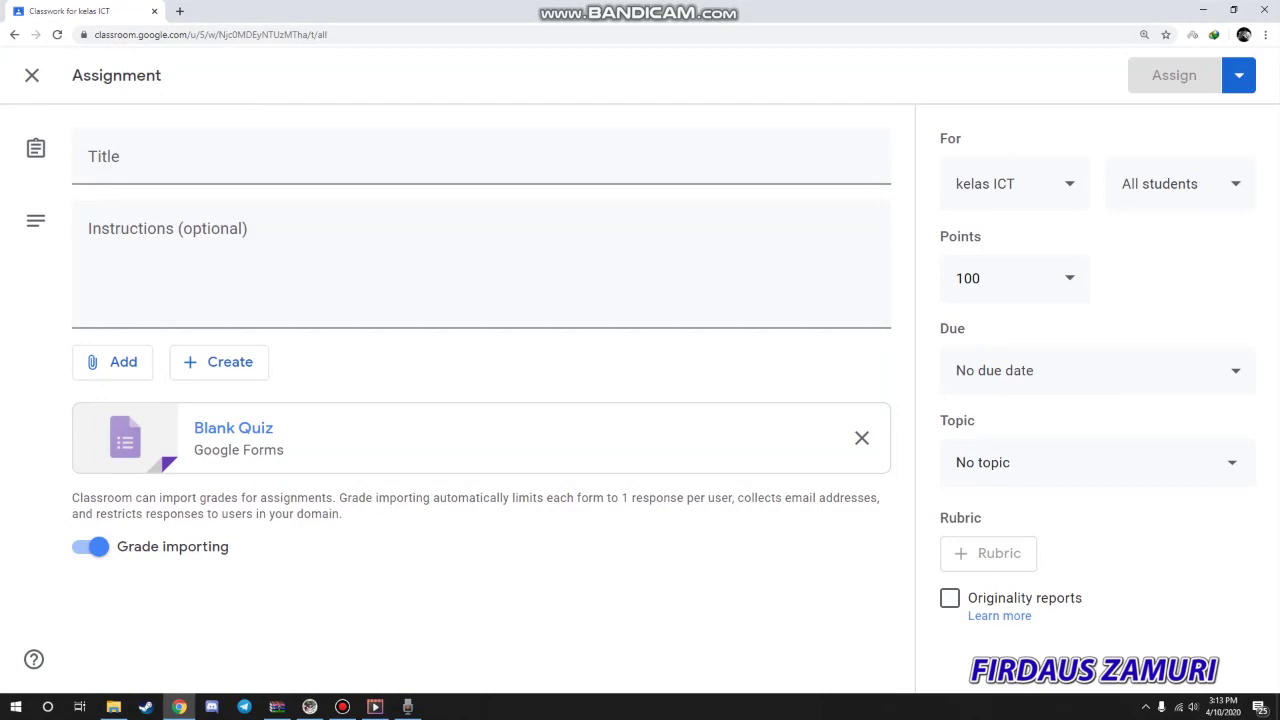
- Title the Classroom assignment "ict" and enter the instructions "Answer all questions"
click(440, 268)
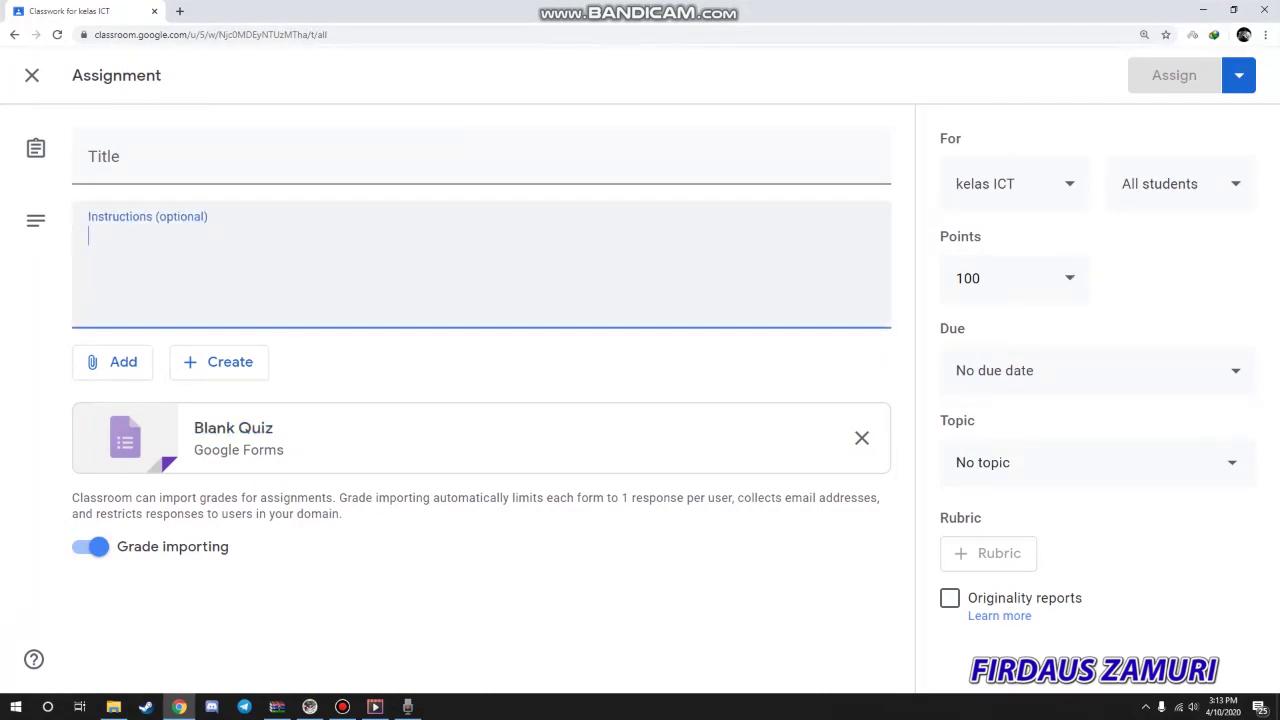
click(440, 157)
text(ict)
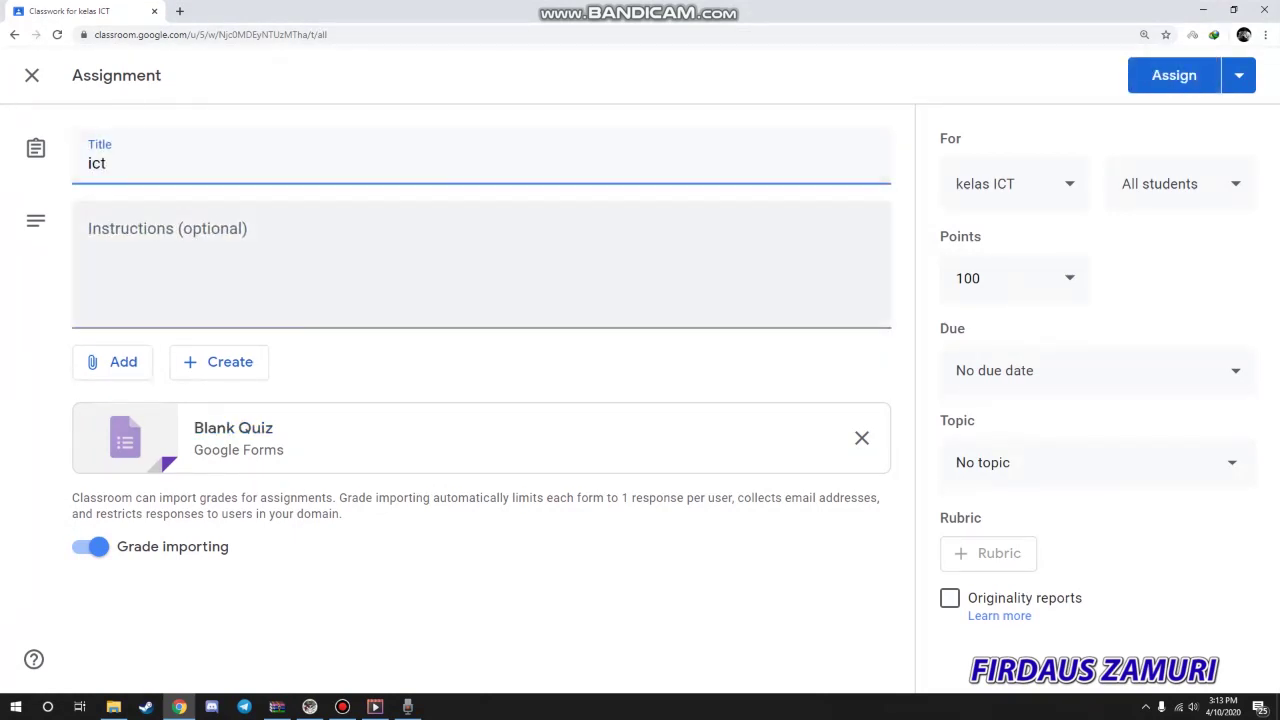
click(535, 264)
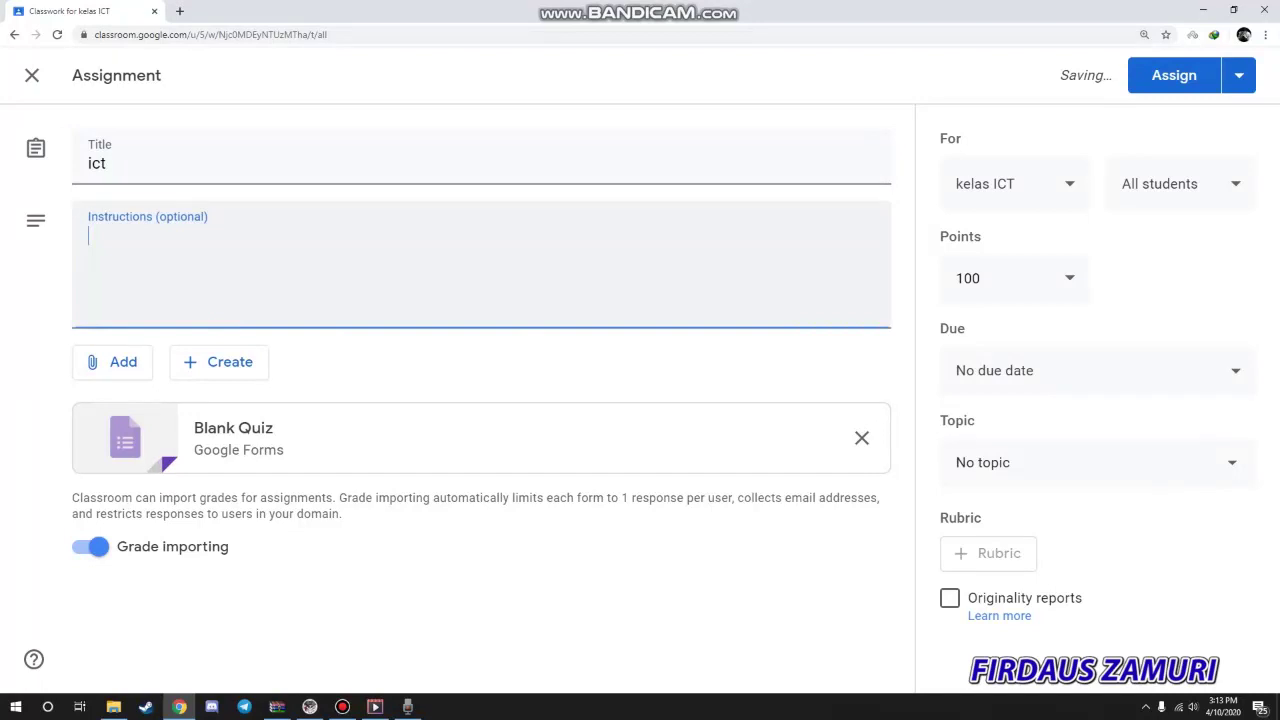
text(Answer all questions)
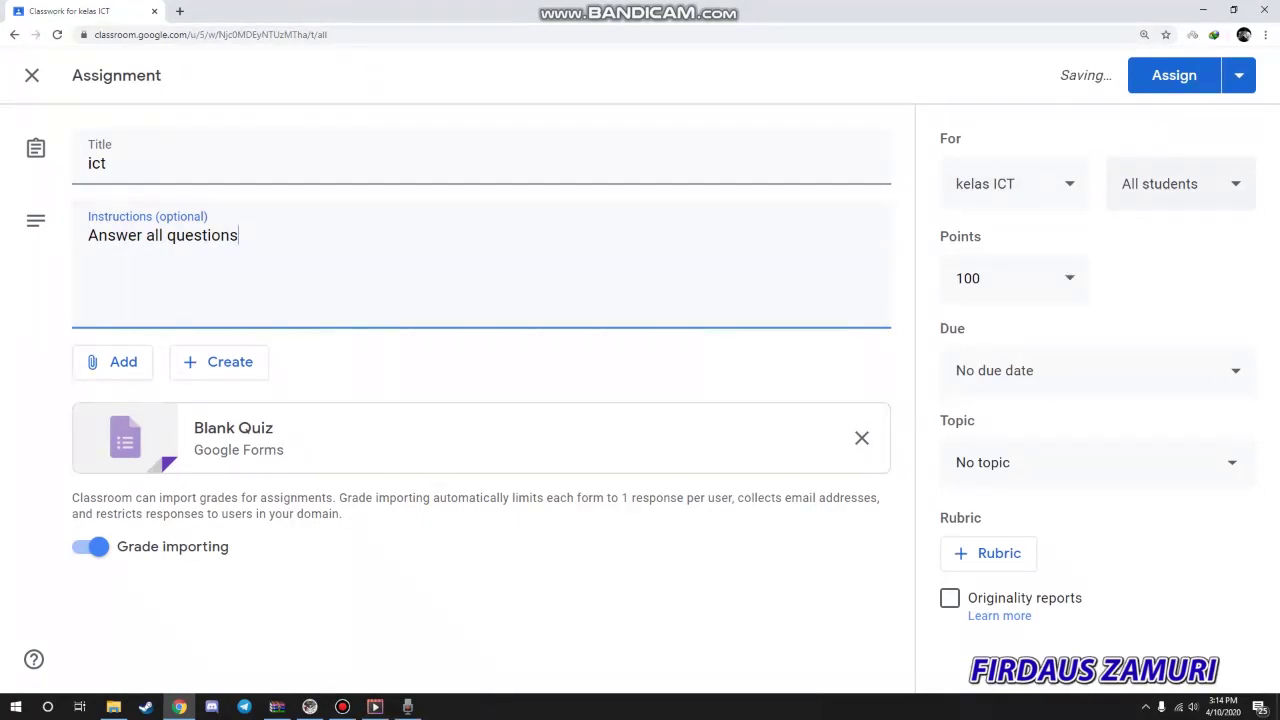
- Try adding ICT CLASSROOM and 3 Hambali as recipient classes, deselect both, and view the student selection
click(1012, 183)
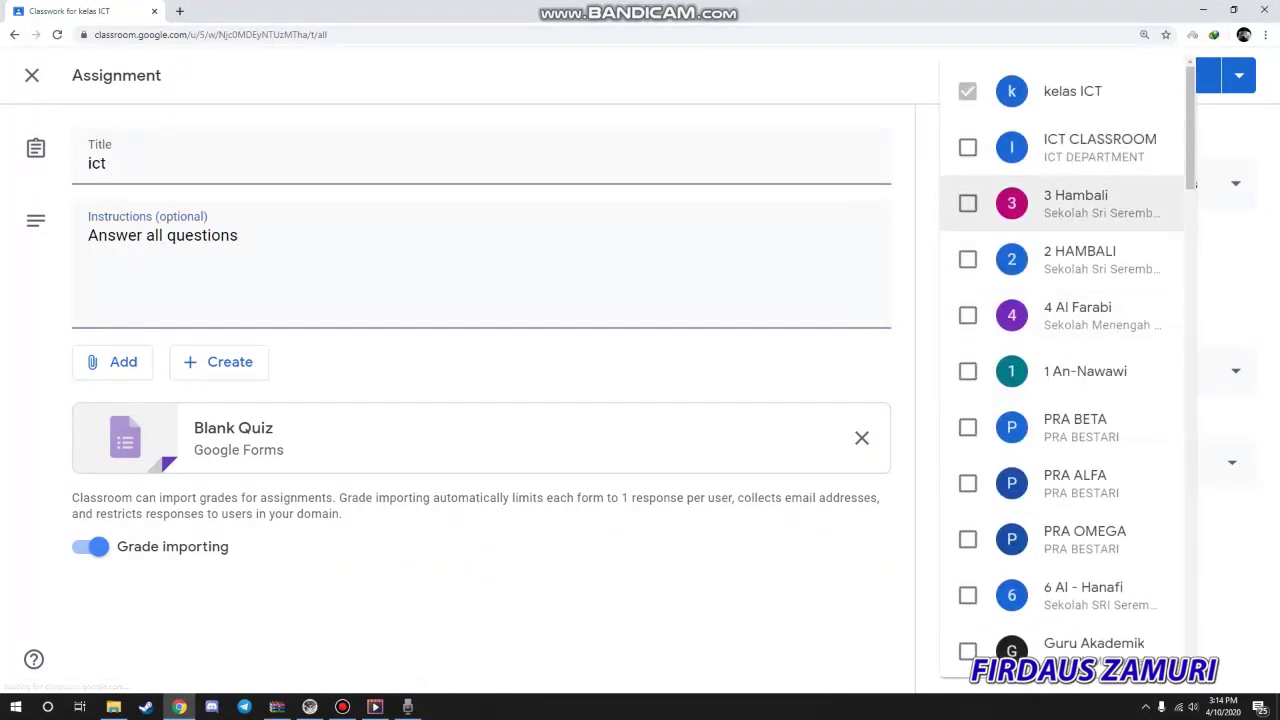
click(968, 147)
click(968, 203)
click(968, 147)
click(968, 203)
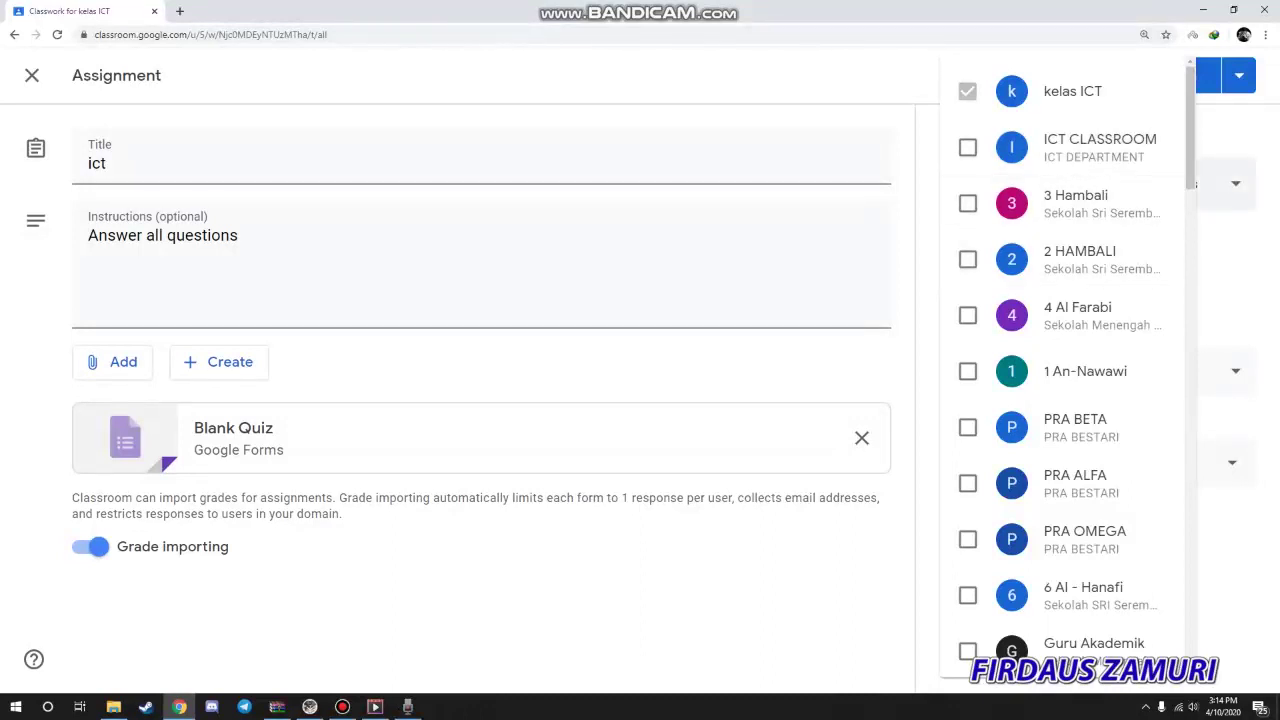
key(Escape)
click(1180, 184)
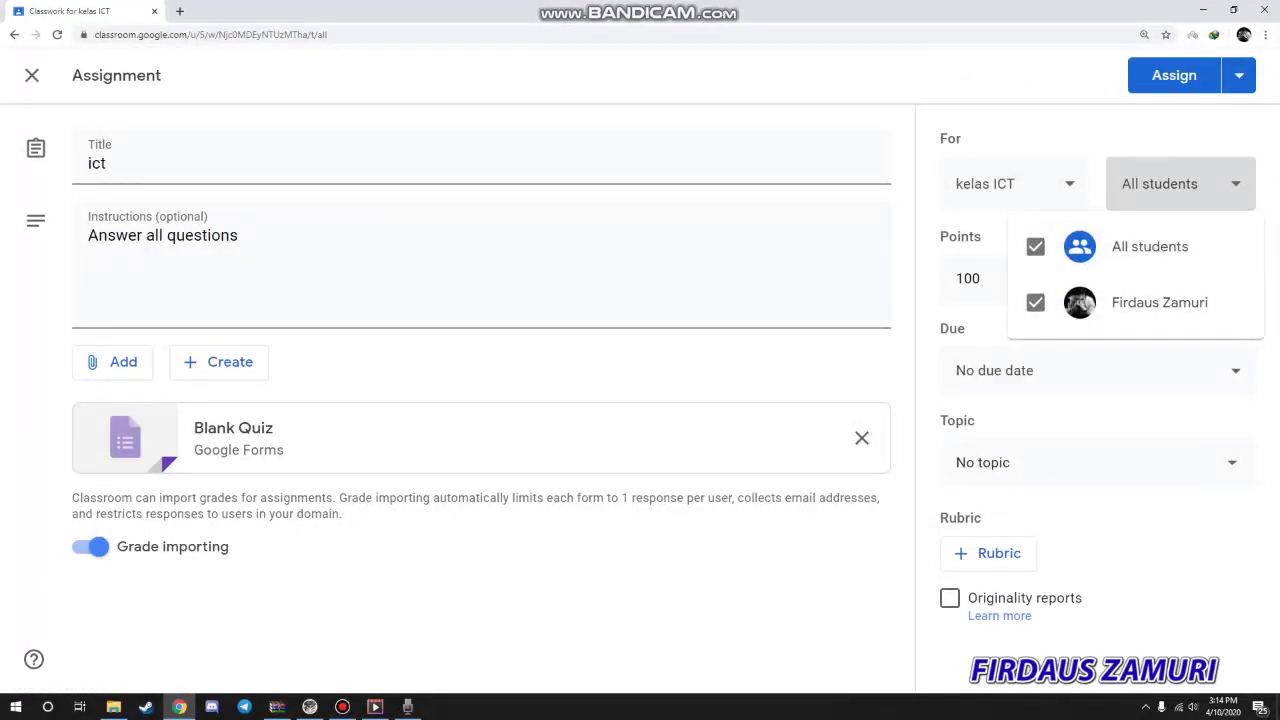
key(Escape)
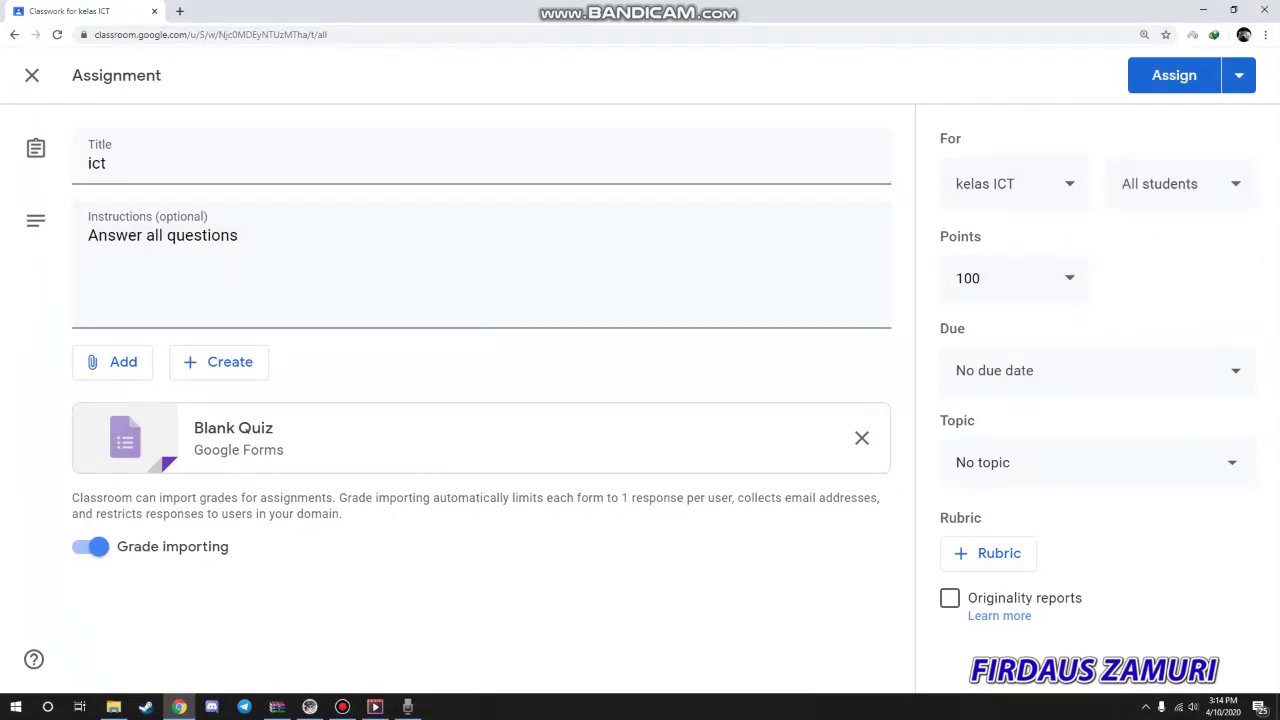
- Set the assignment's points to 6
click(985, 279)
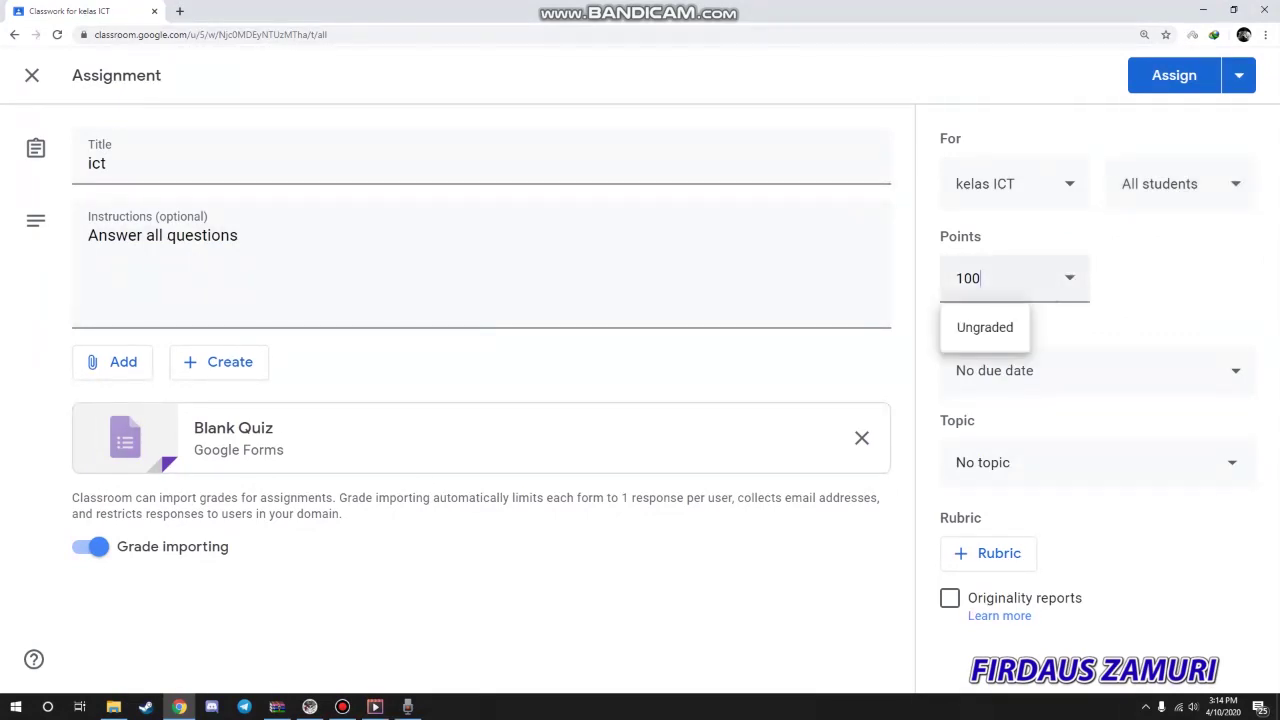
double_click(975, 279)
text(6)
click(1152, 318)
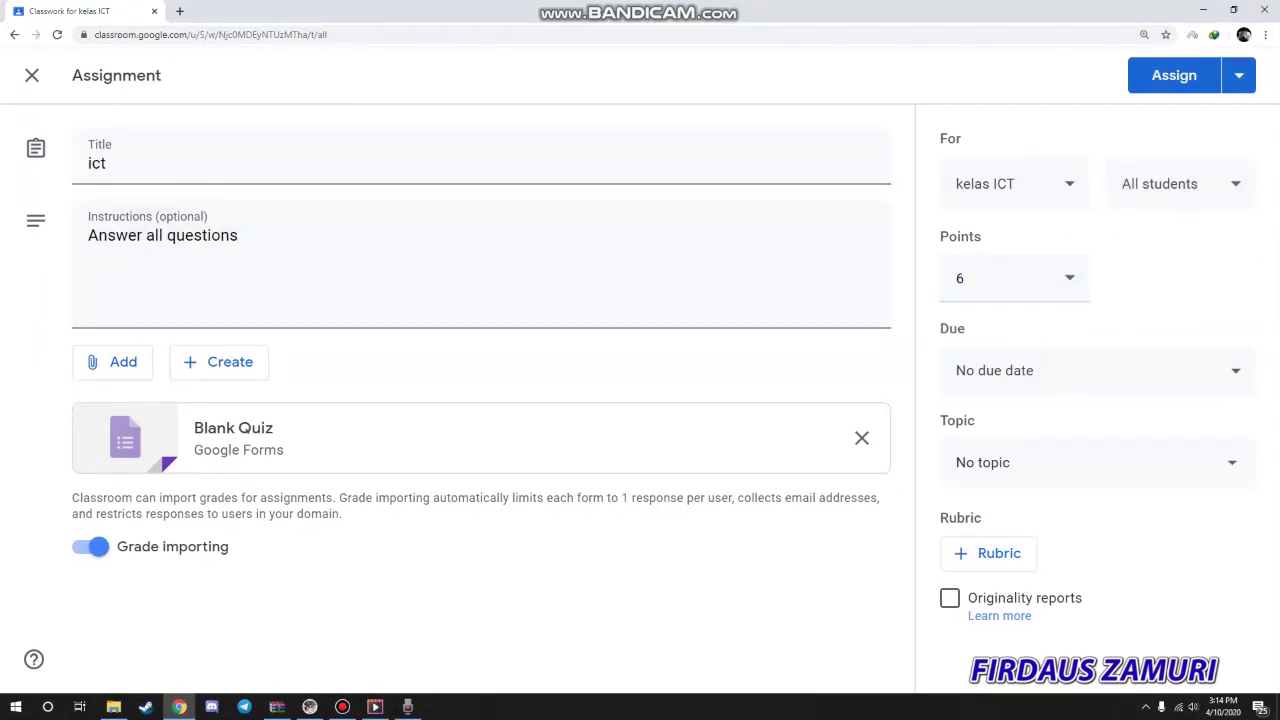
- Set the due date to Wed, Apr 15 and choose the INFORMATION AND COMMUNICATION topic
click(1138, 371)
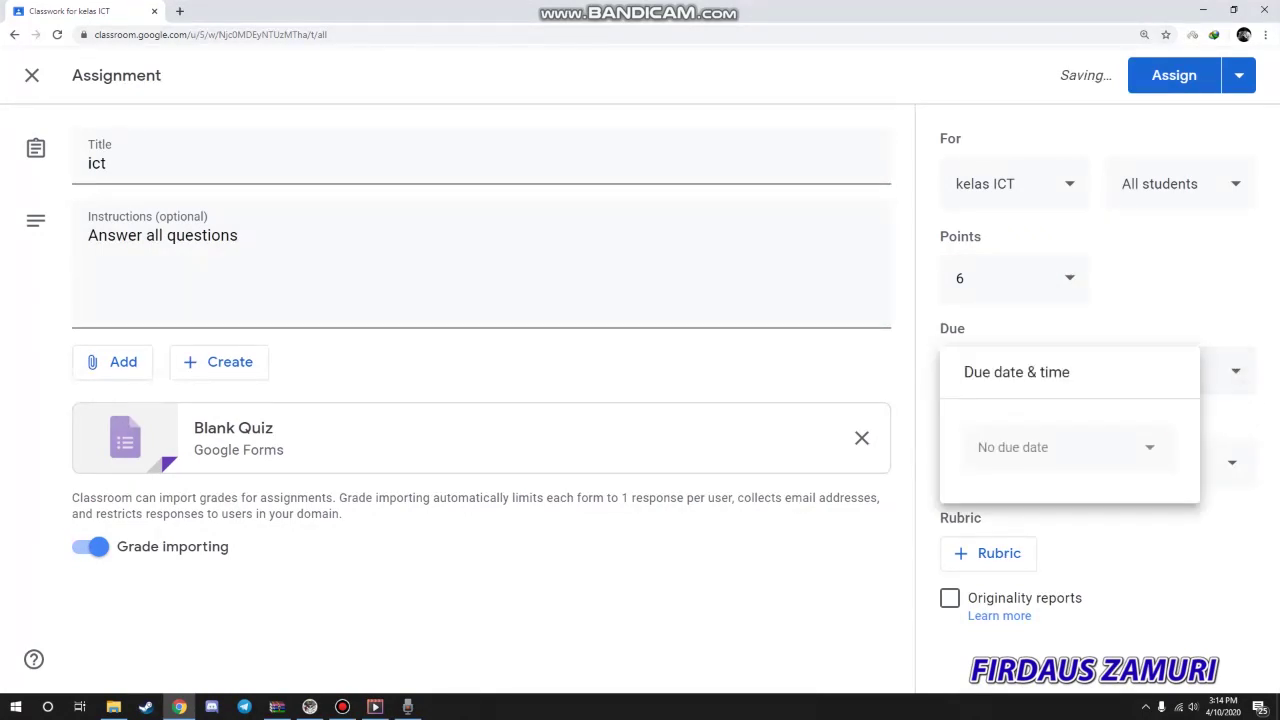
click(1065, 447)
click(1078, 604)
click(1000, 460)
click(1050, 576)
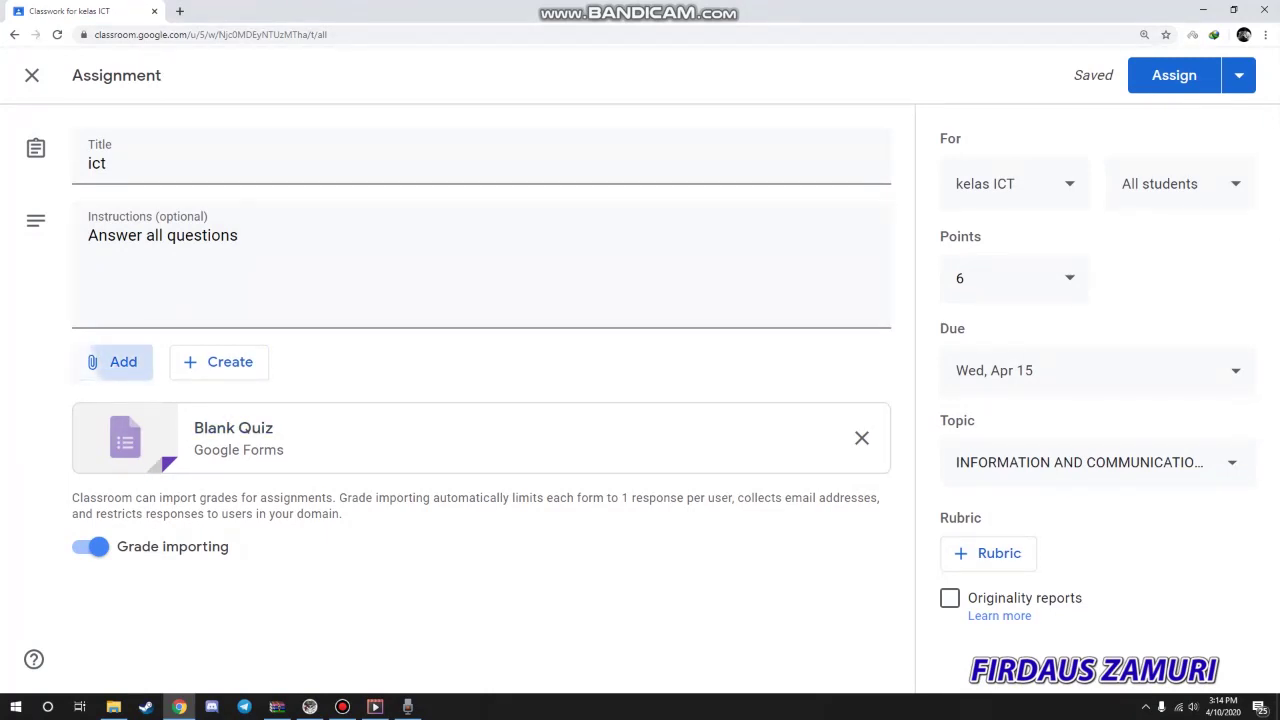
- Assign the finished quiz assignment to kelas ICT without adding another attachment, and view the class stream
click(112, 362)
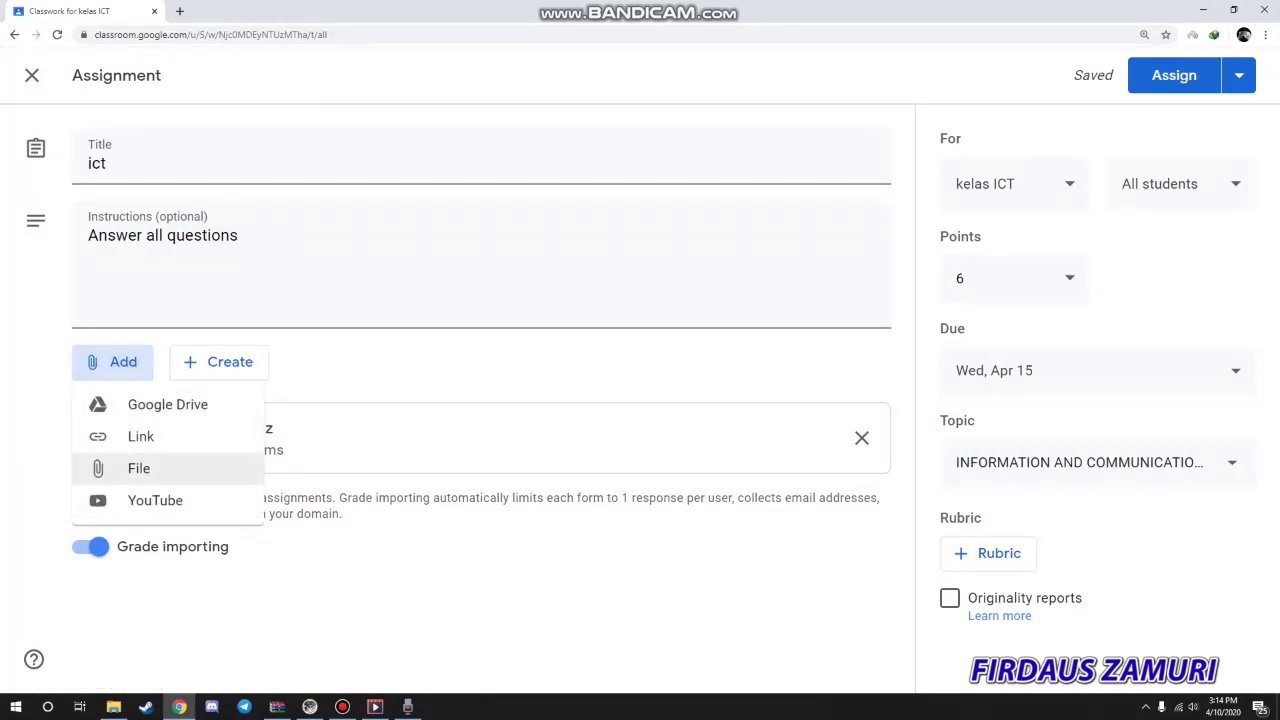
click(400, 580)
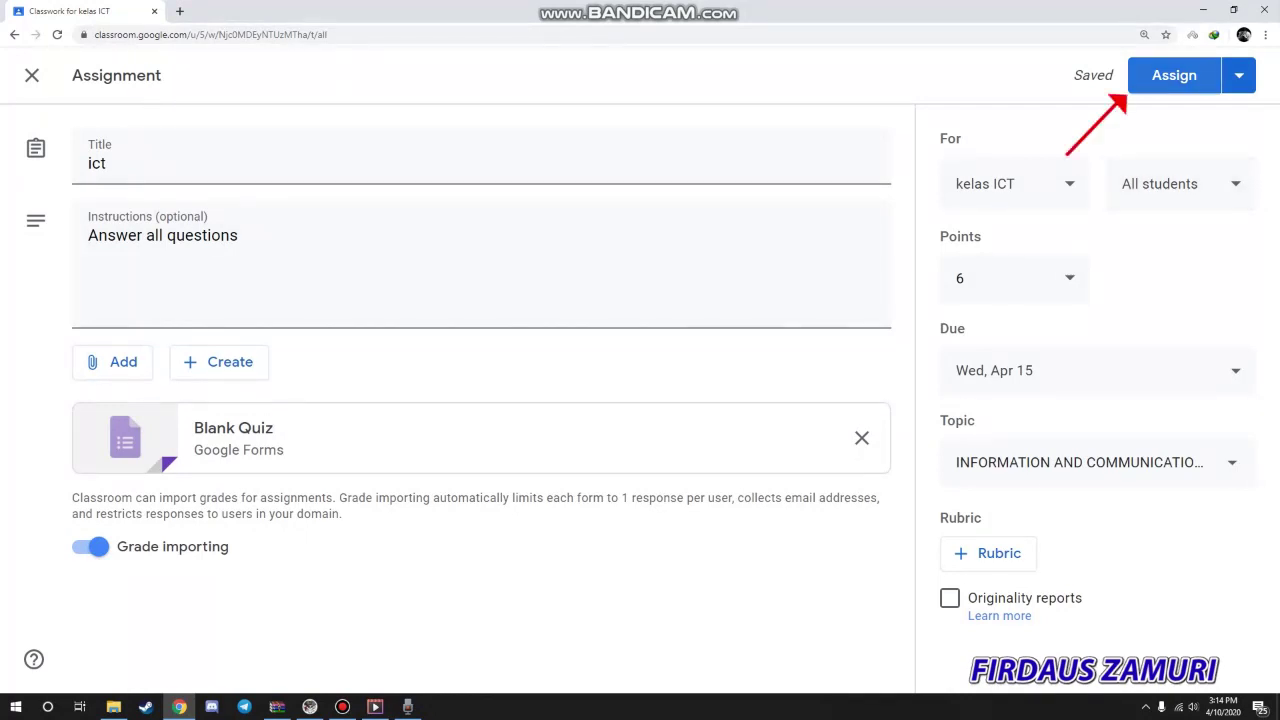
click(1174, 77)
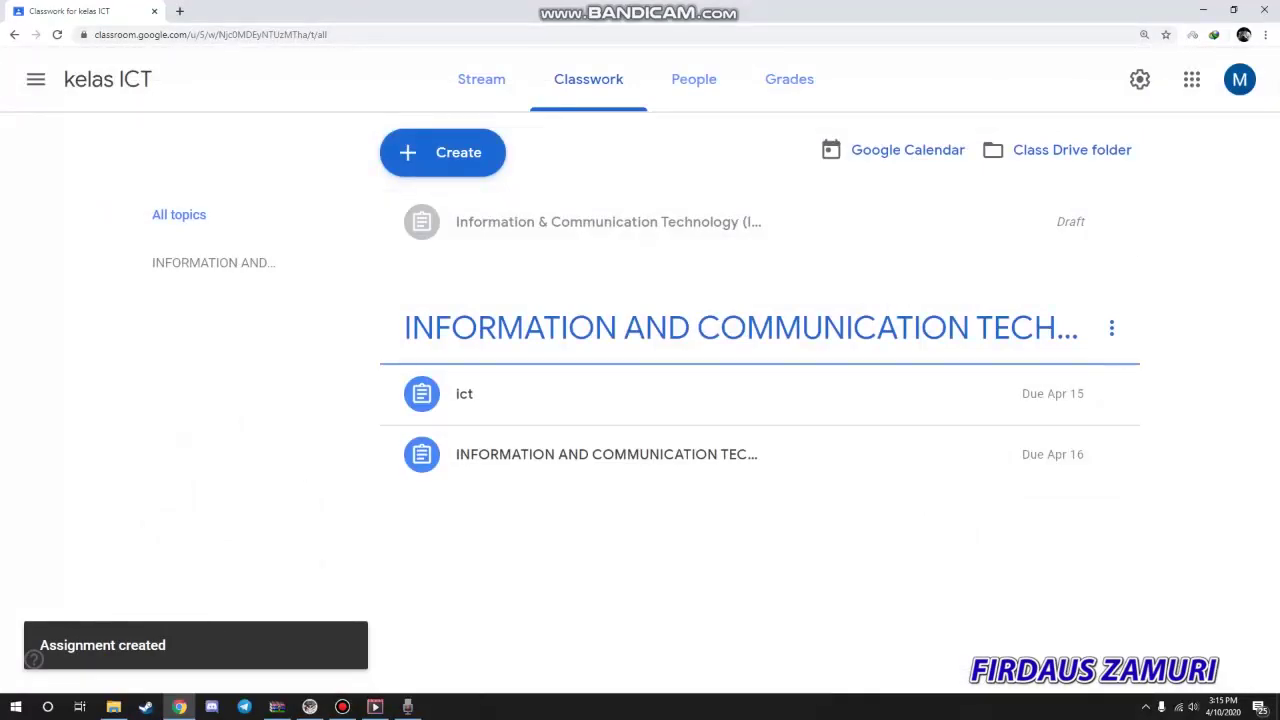
click(482, 79)
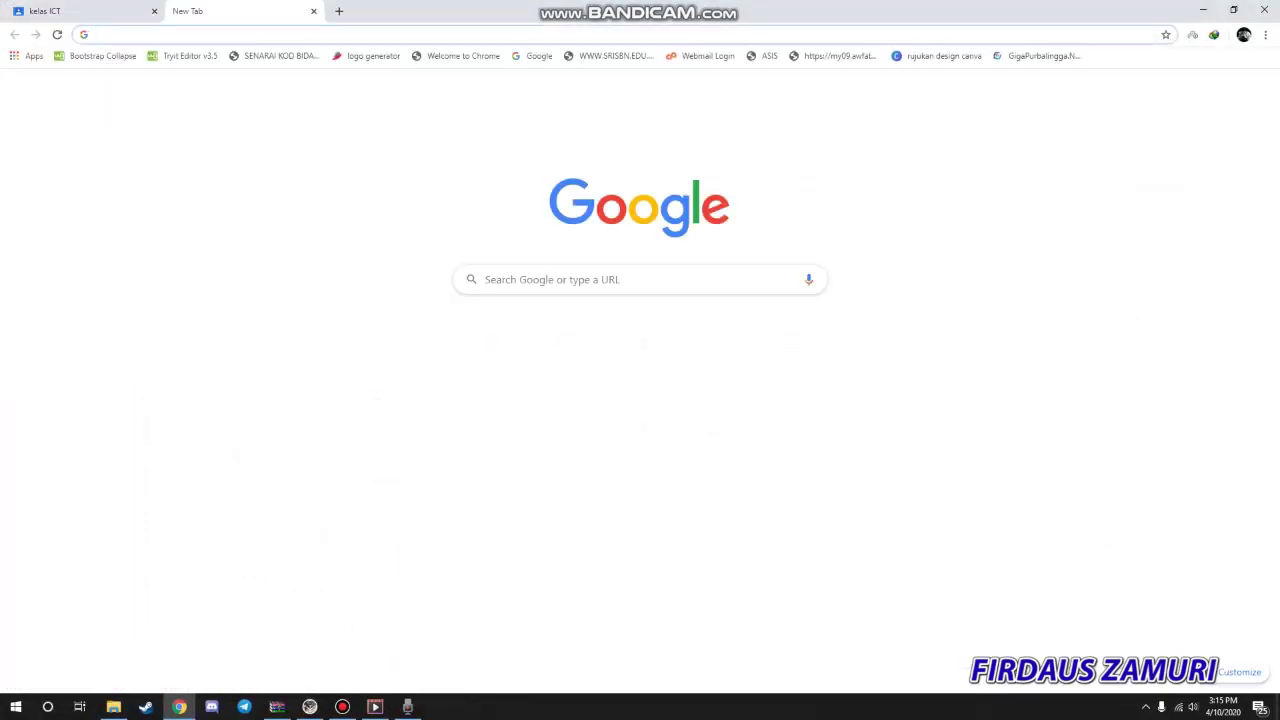
- Search for google classroom in a new tab, open the site under the student account, and enter the kelas ICT class
text(goo)
key(Down)
key(Return)
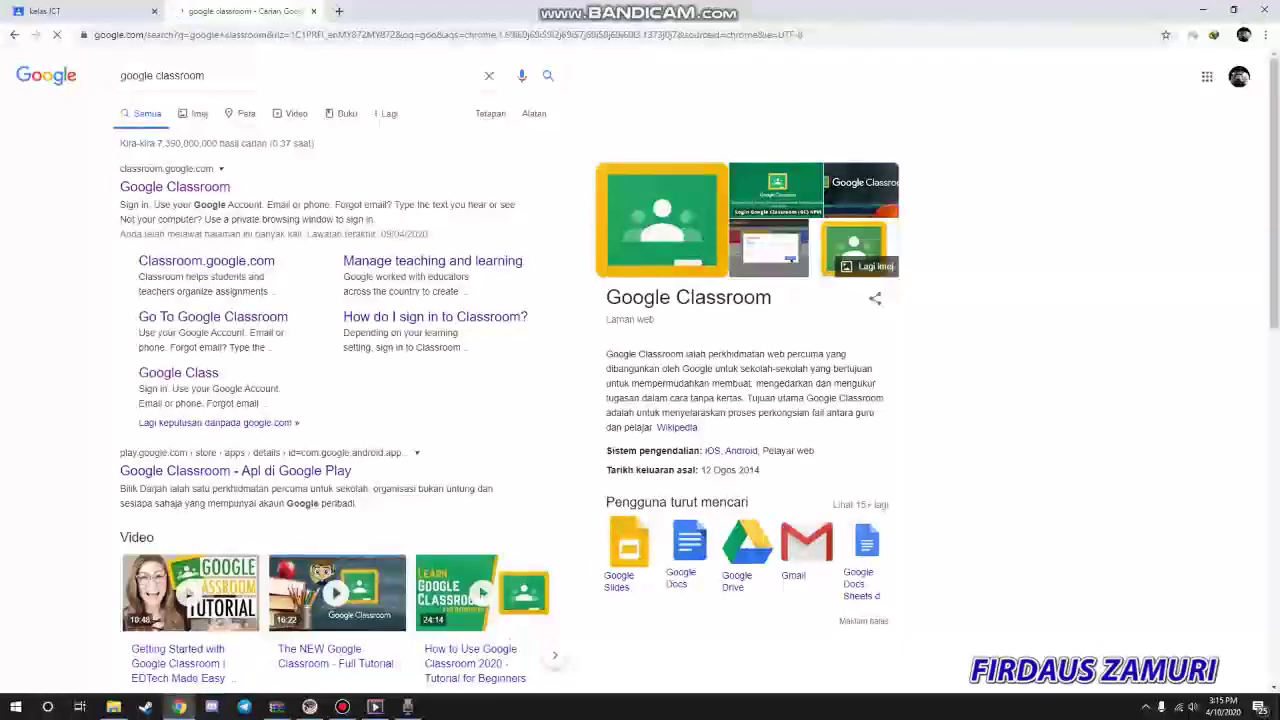
click(175, 188)
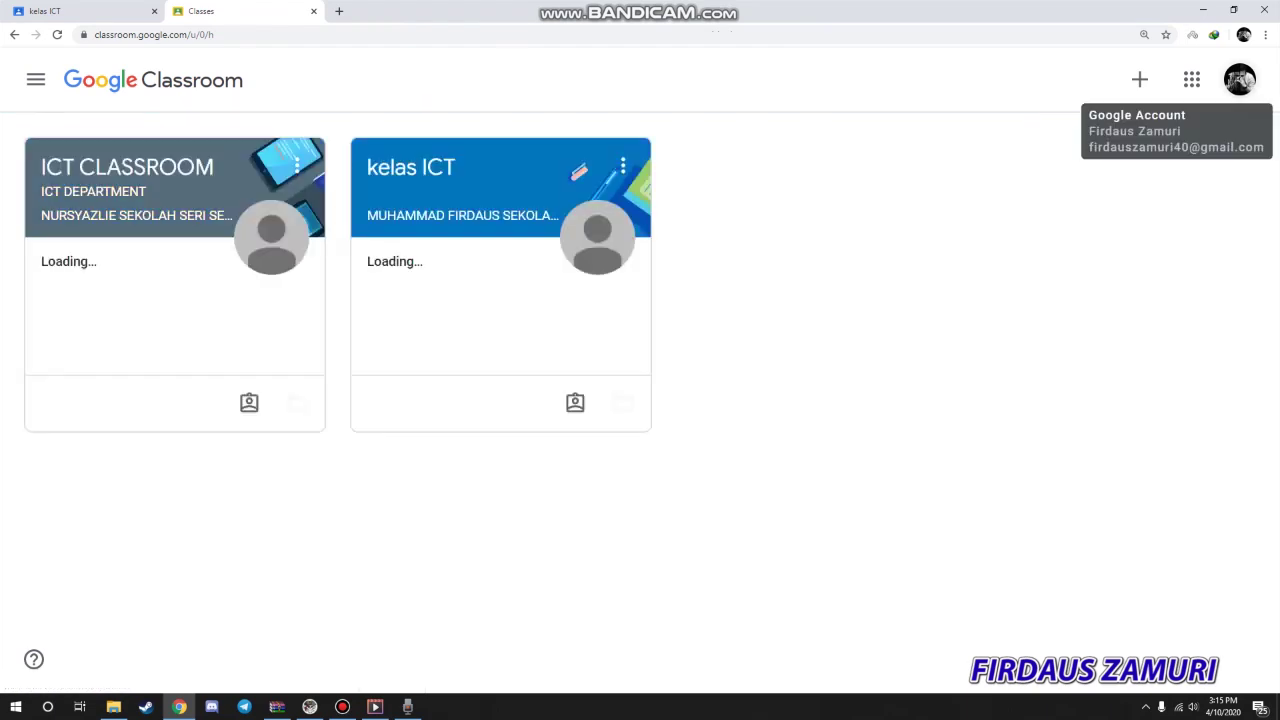
click(410, 167)
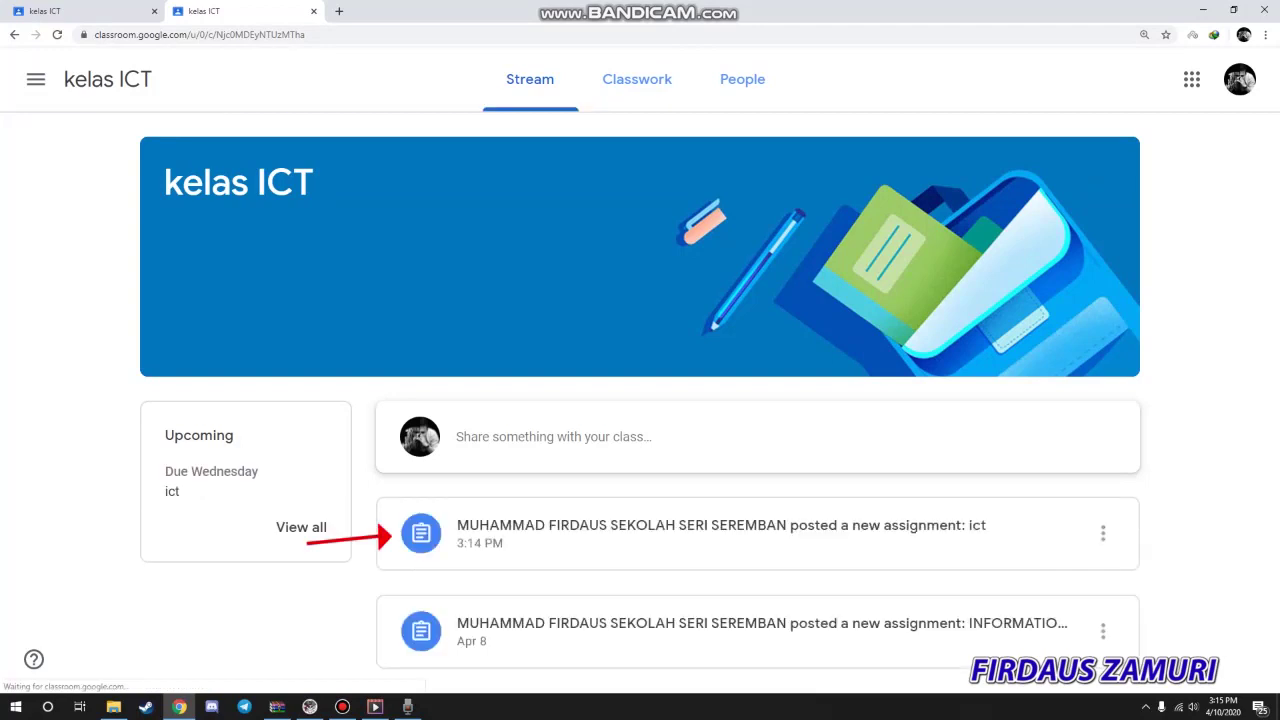
- Open the ict assignment from the stream, try its attached Google Forms quiz, and return to the assignment page
click(720, 530)
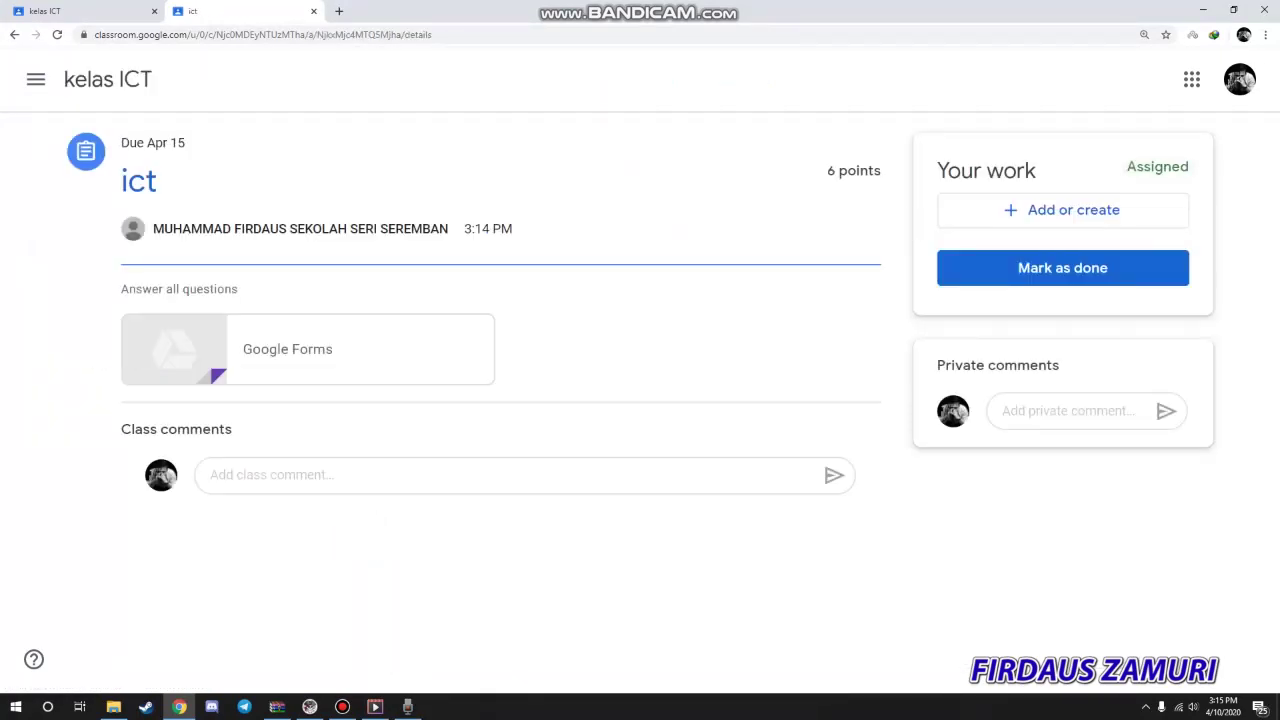
click(176, 352)
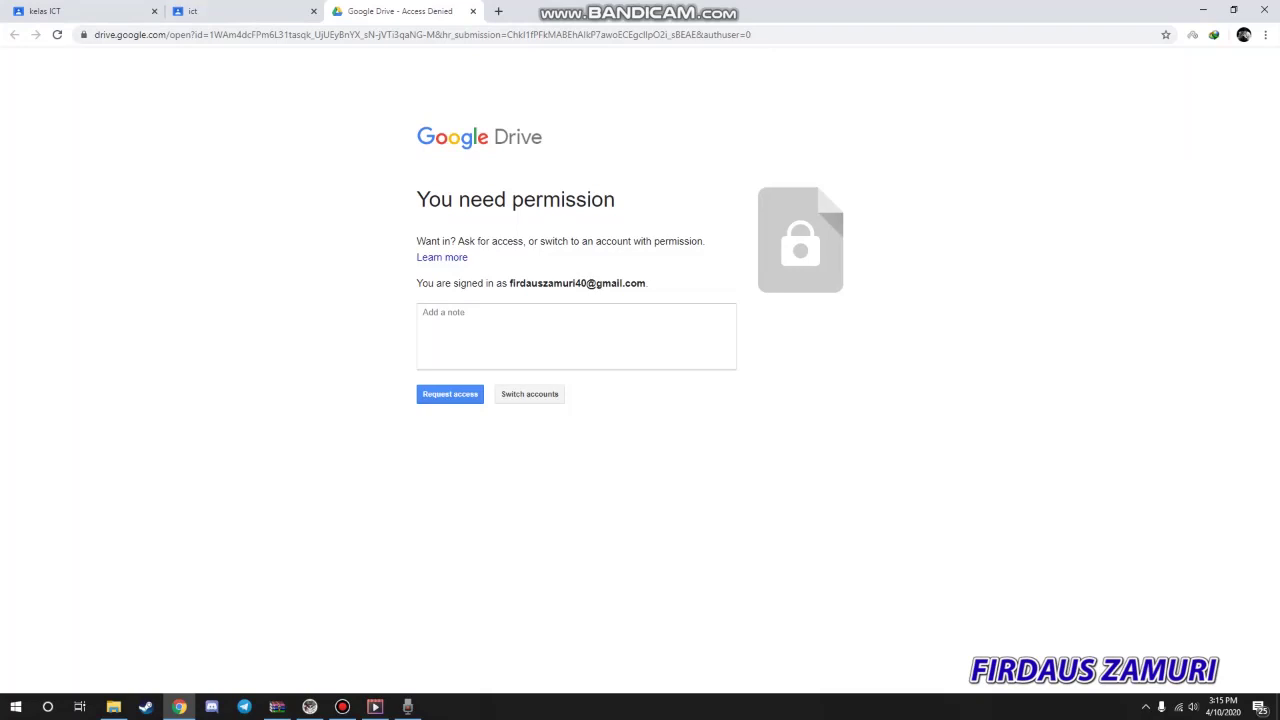
click(240, 11)
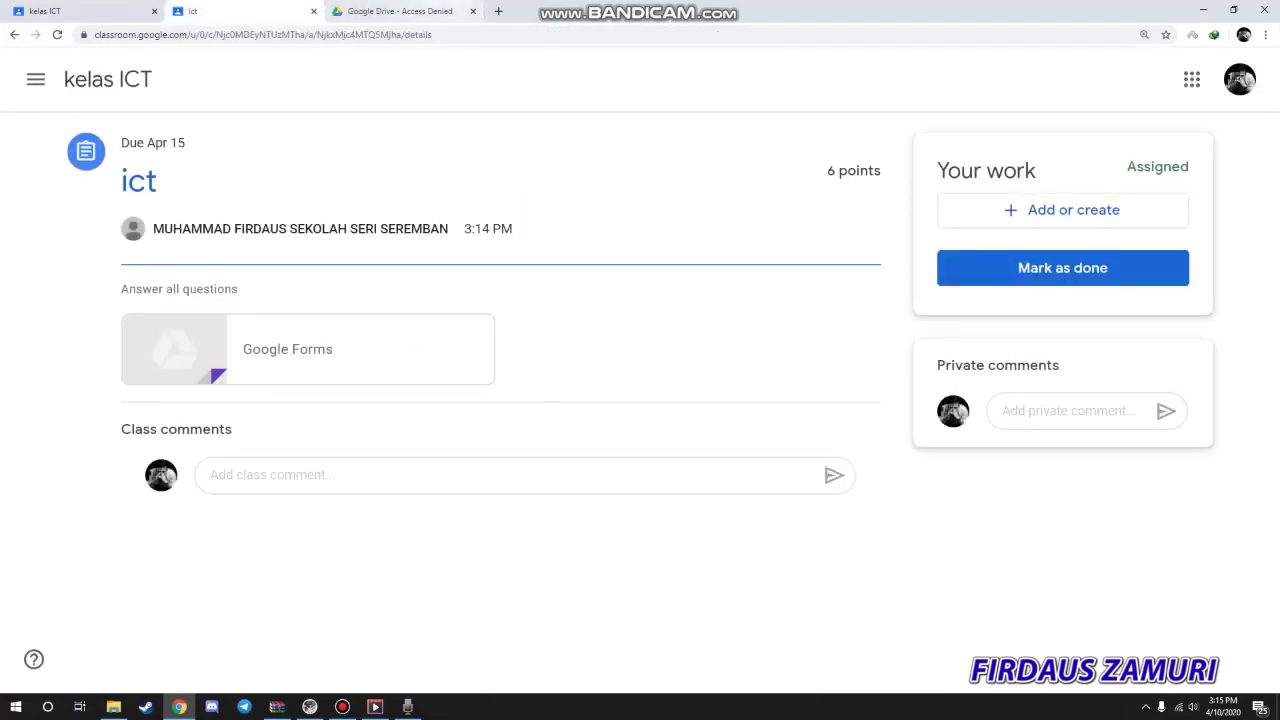
- Check the student's quiz access page, and open the ict assignment for editing from the teacher's kelas ICT classwork
click(400, 11)
click(560, 336)
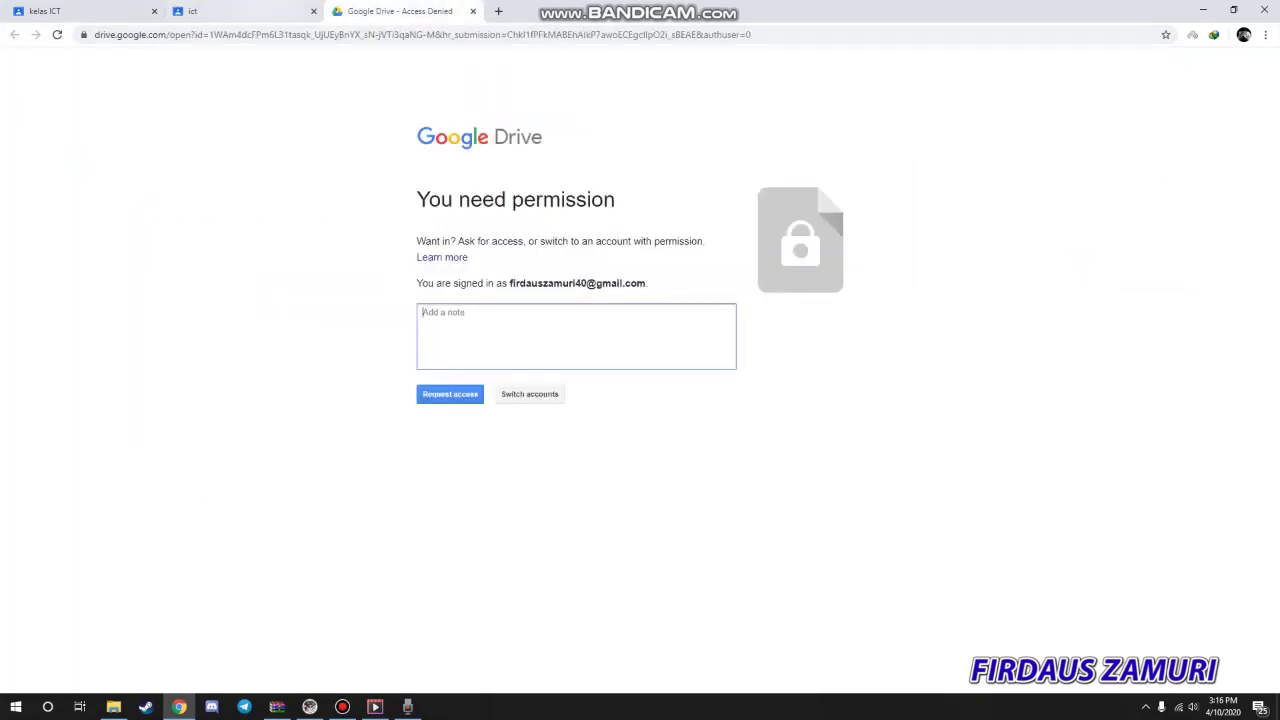
click(240, 11)
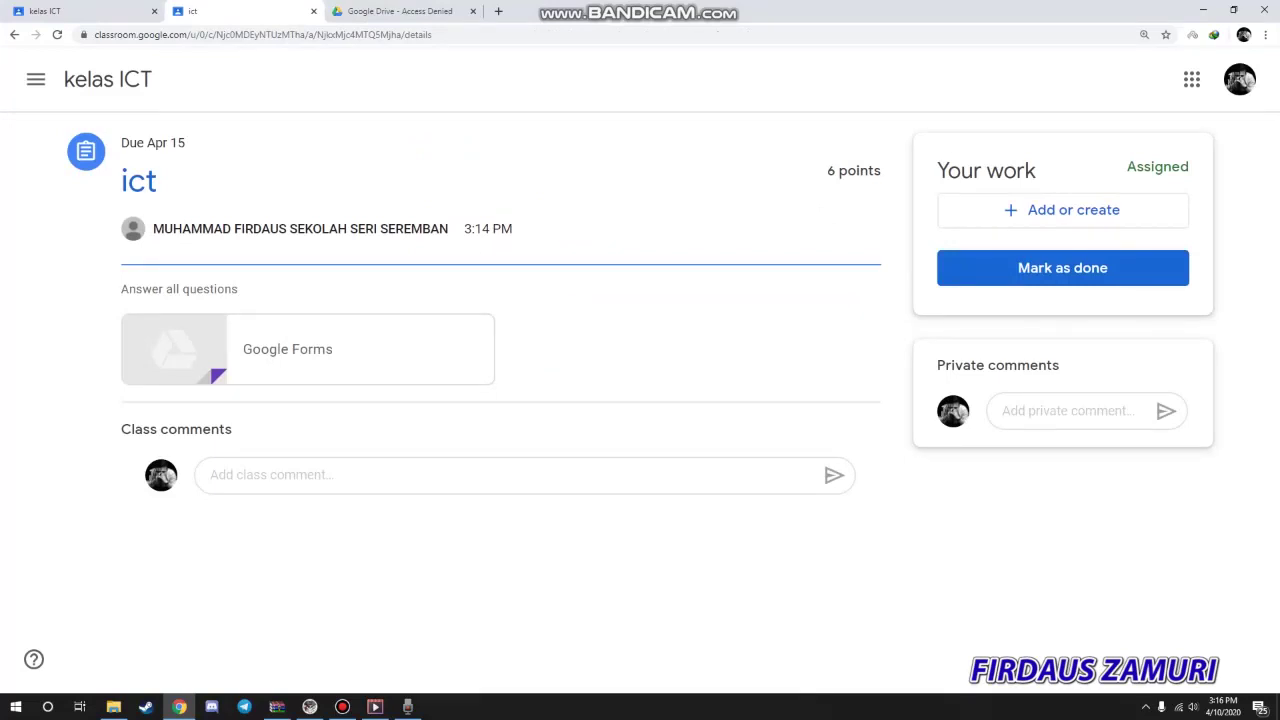
click(80, 11)
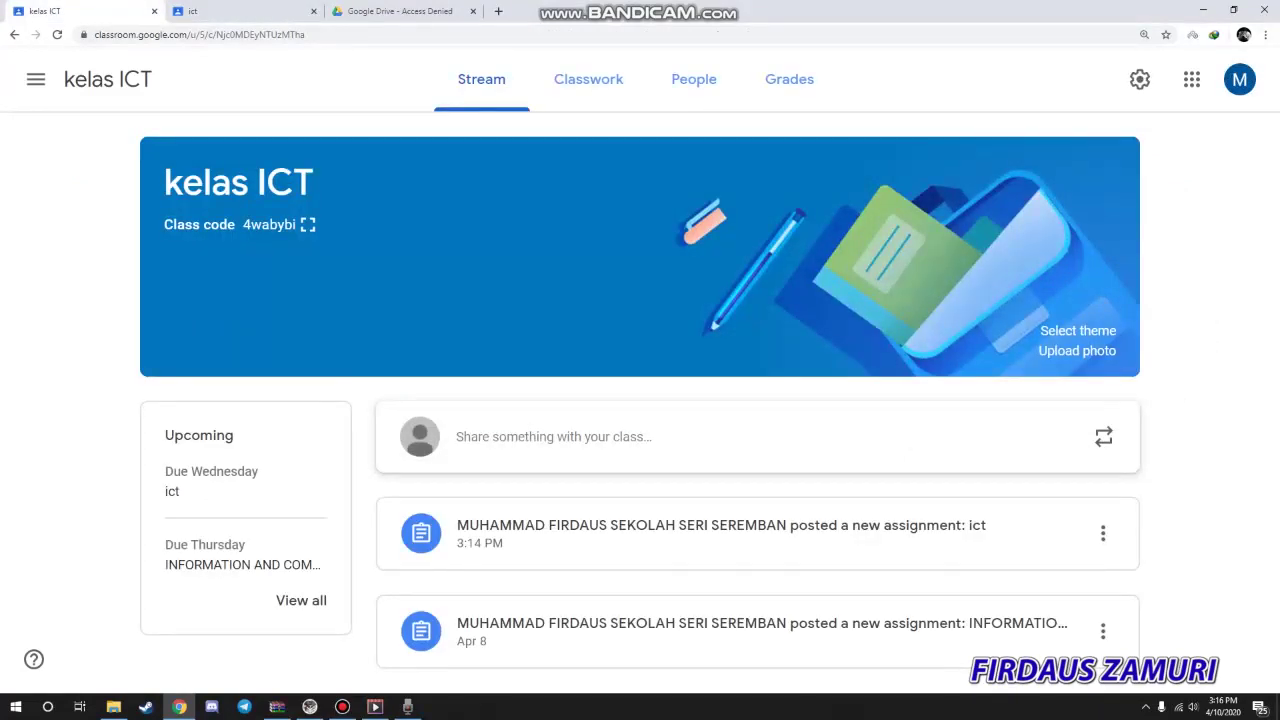
click(588, 79)
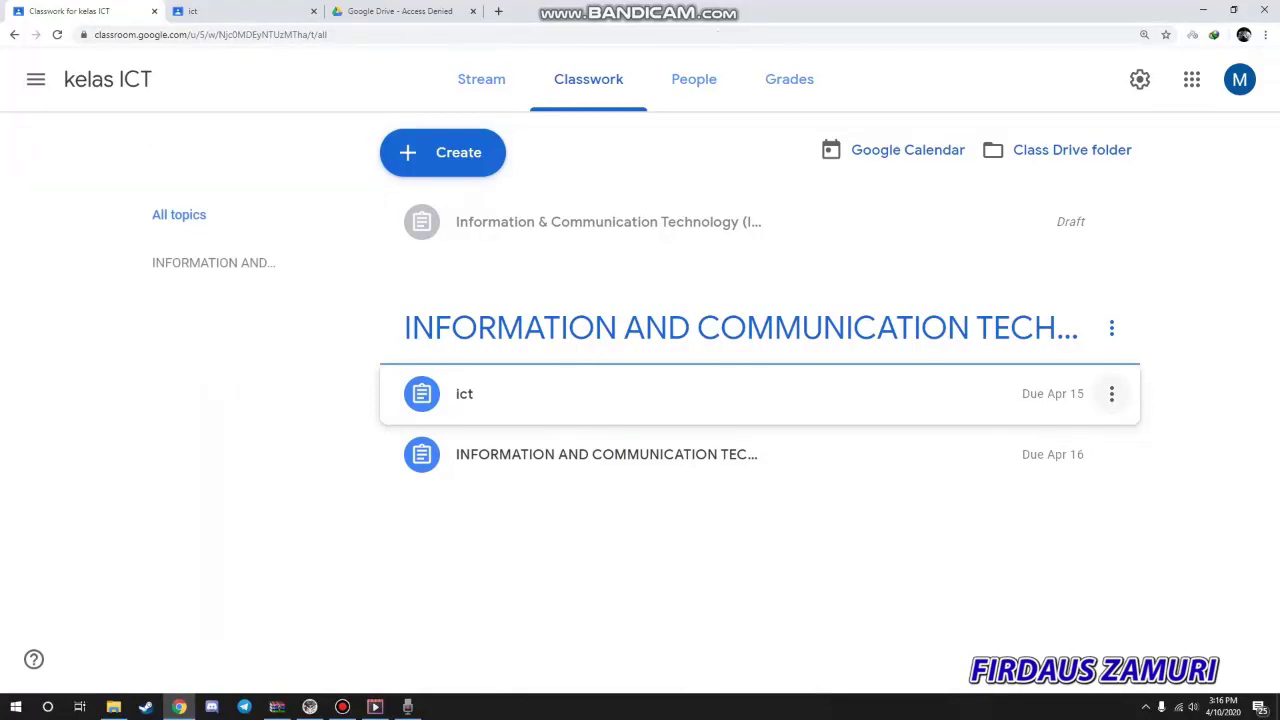
click(1111, 393)
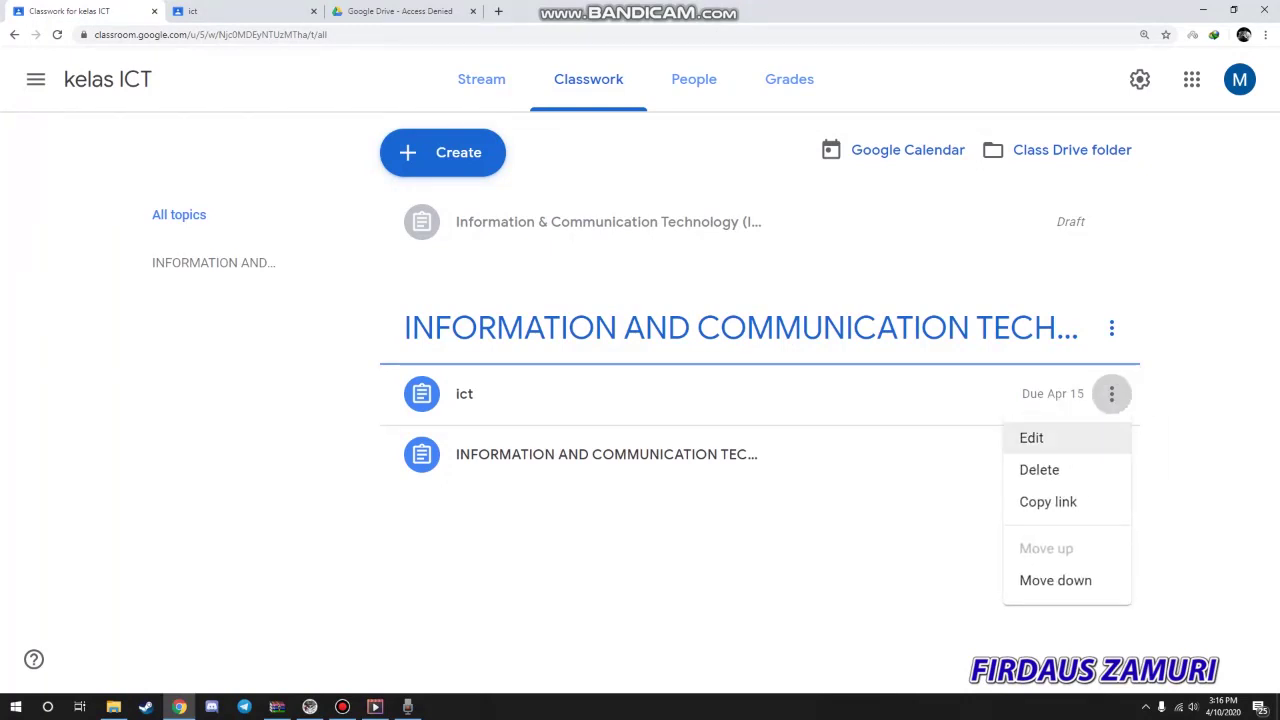
click(1031, 437)
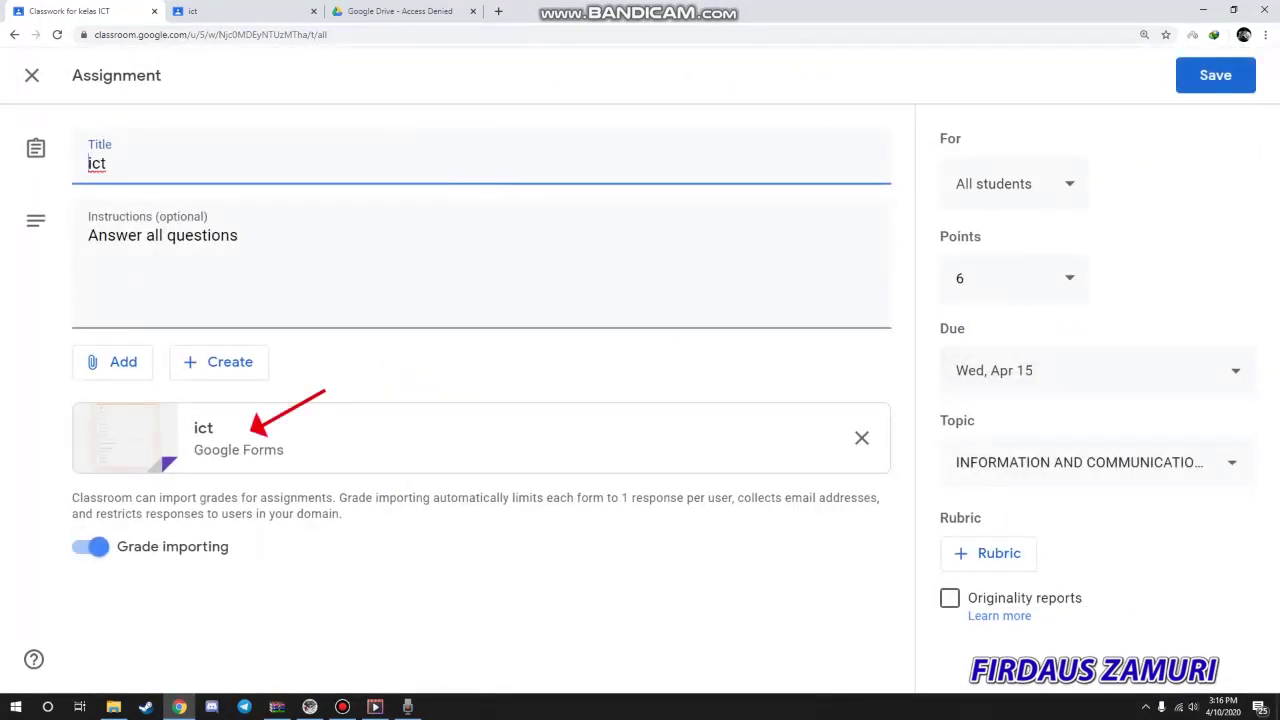
- Open the attached ict form for editing and remove the restriction to users in eDidik dot edu and its trusted organizations
click(203, 428)
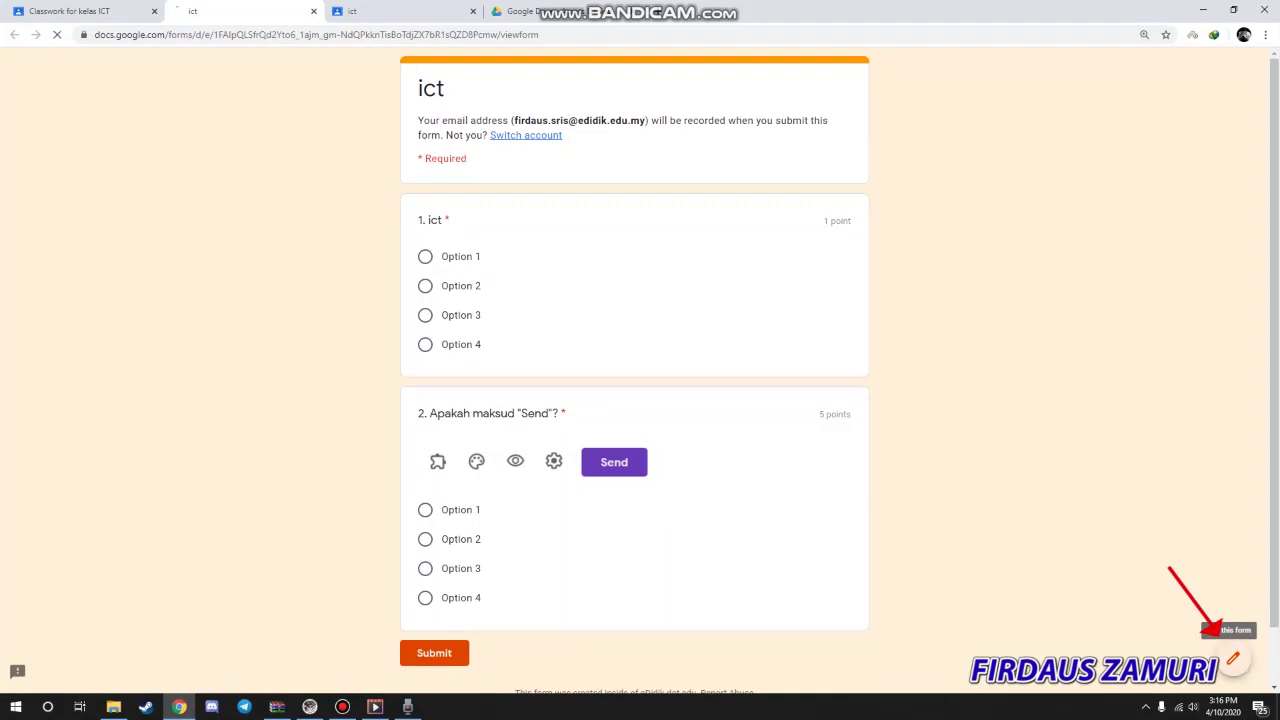
click(1233, 658)
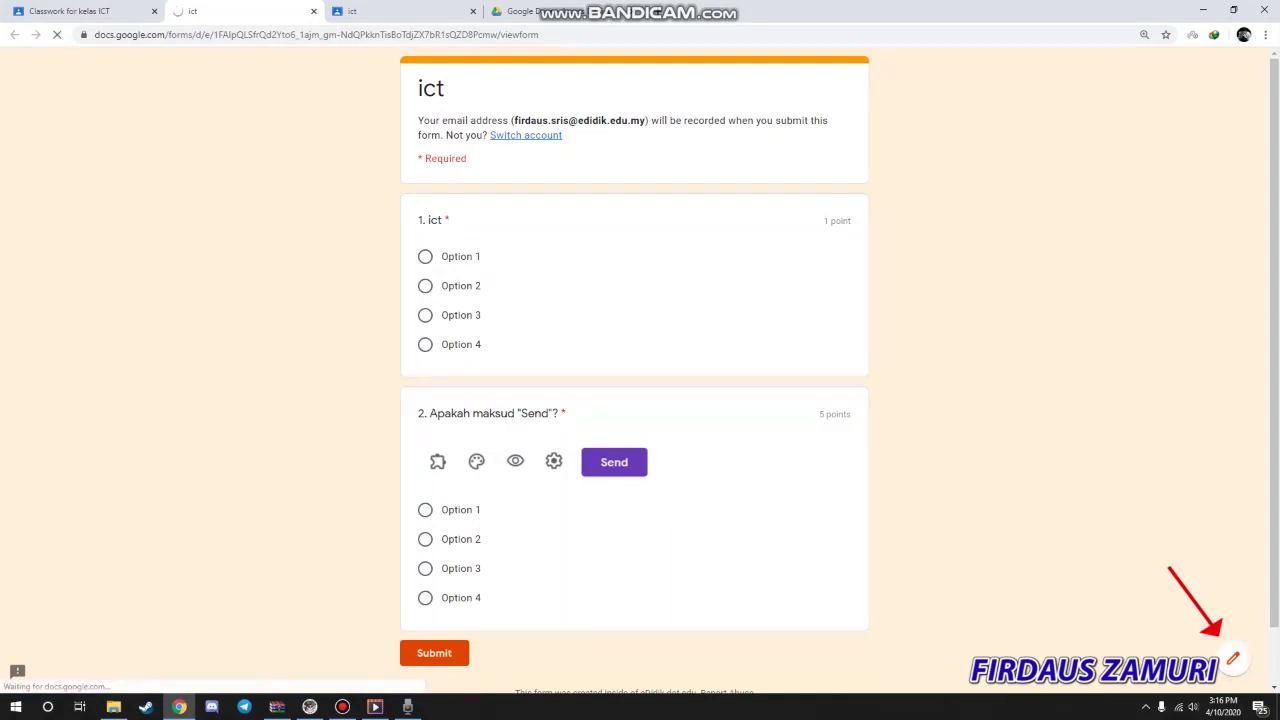
scroll(640, 540, down, 1)
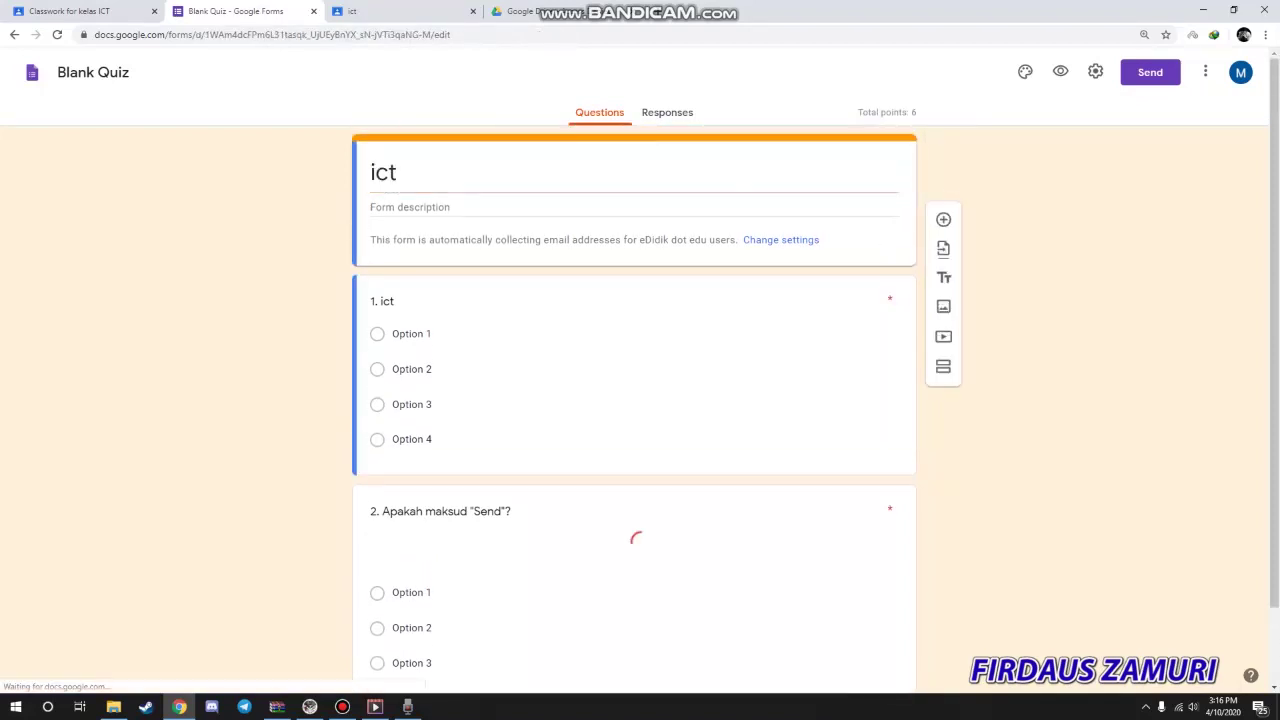
click(1095, 71)
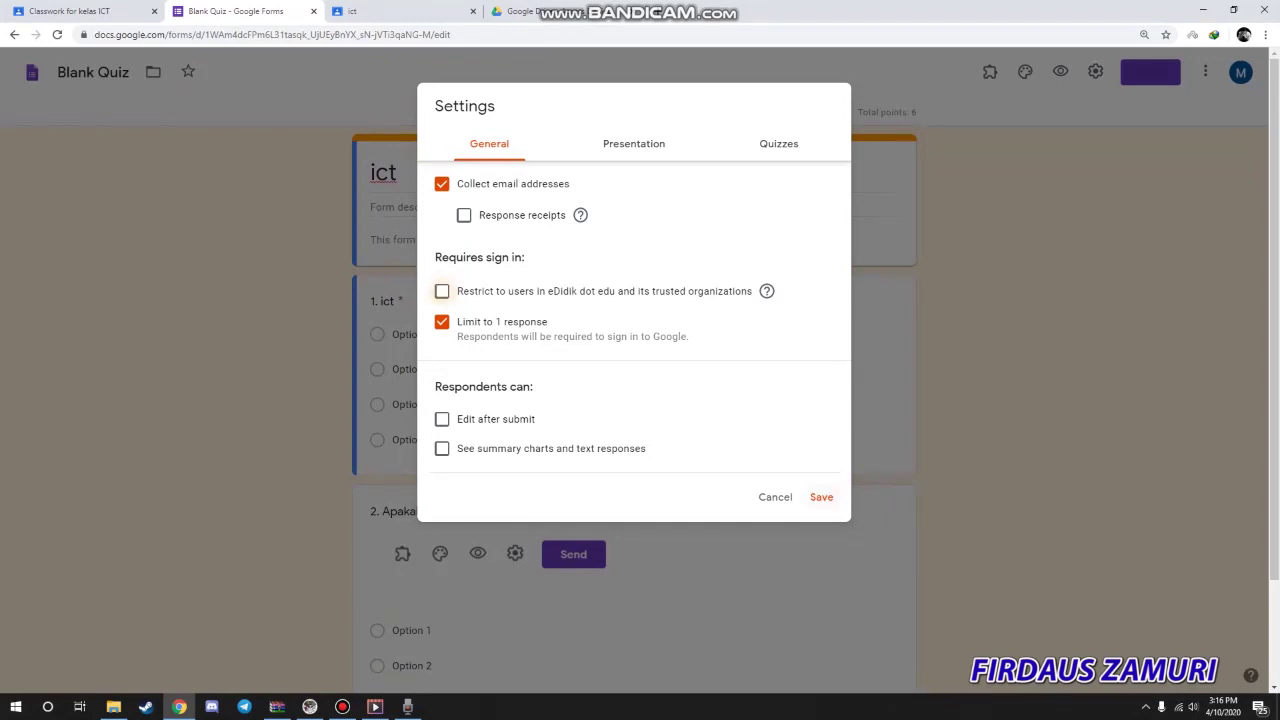
click(821, 497)
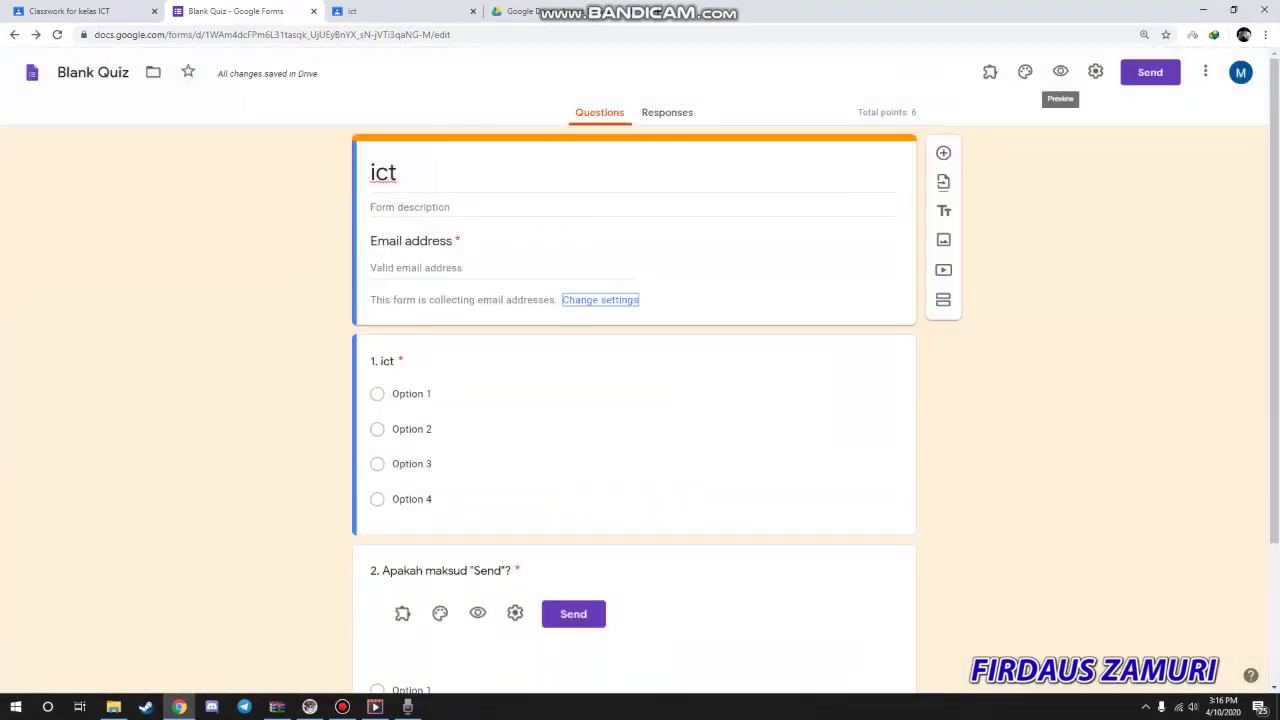
- Review the form's presentation and quiz settings, and turn off collecting email addresses
click(1095, 72)
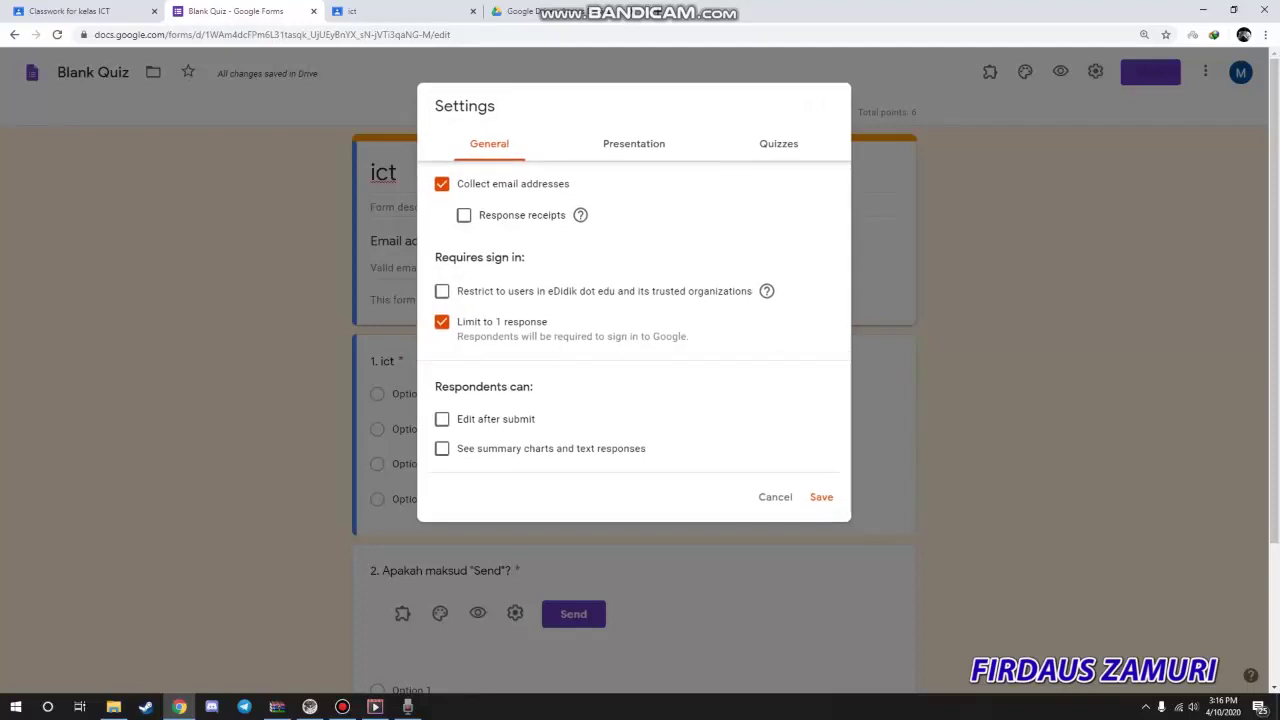
click(634, 143)
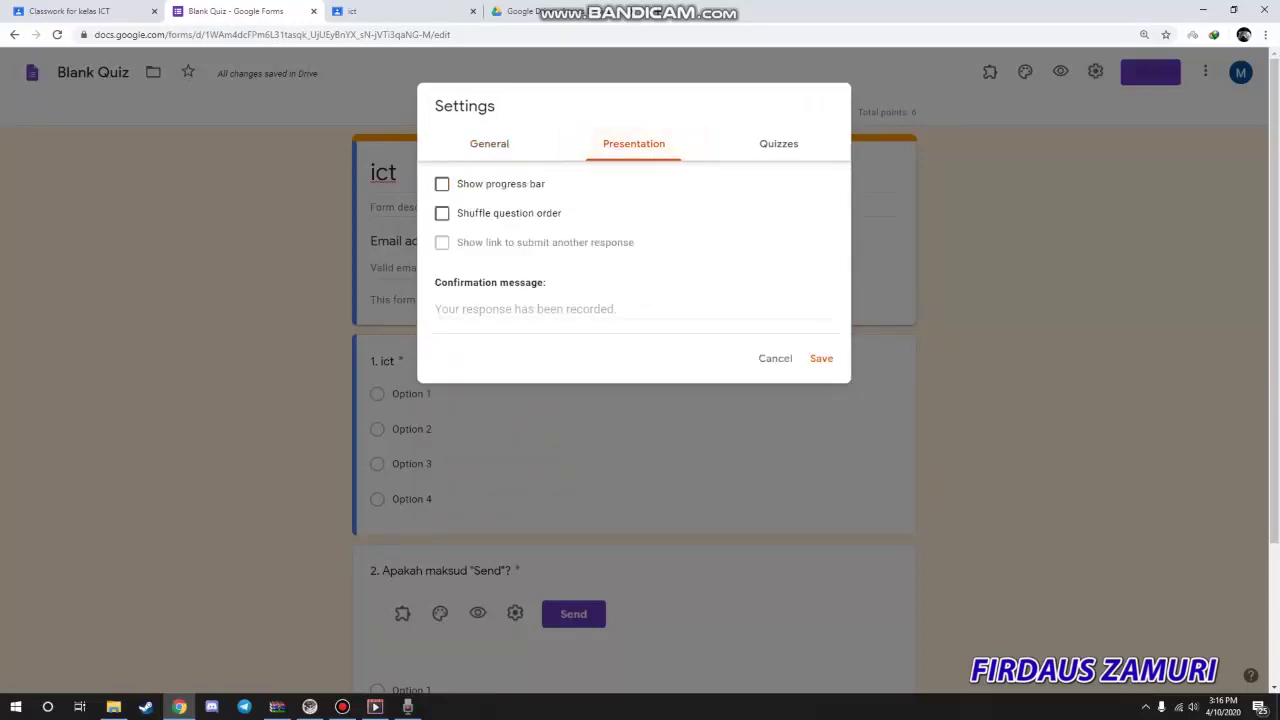
click(774, 143)
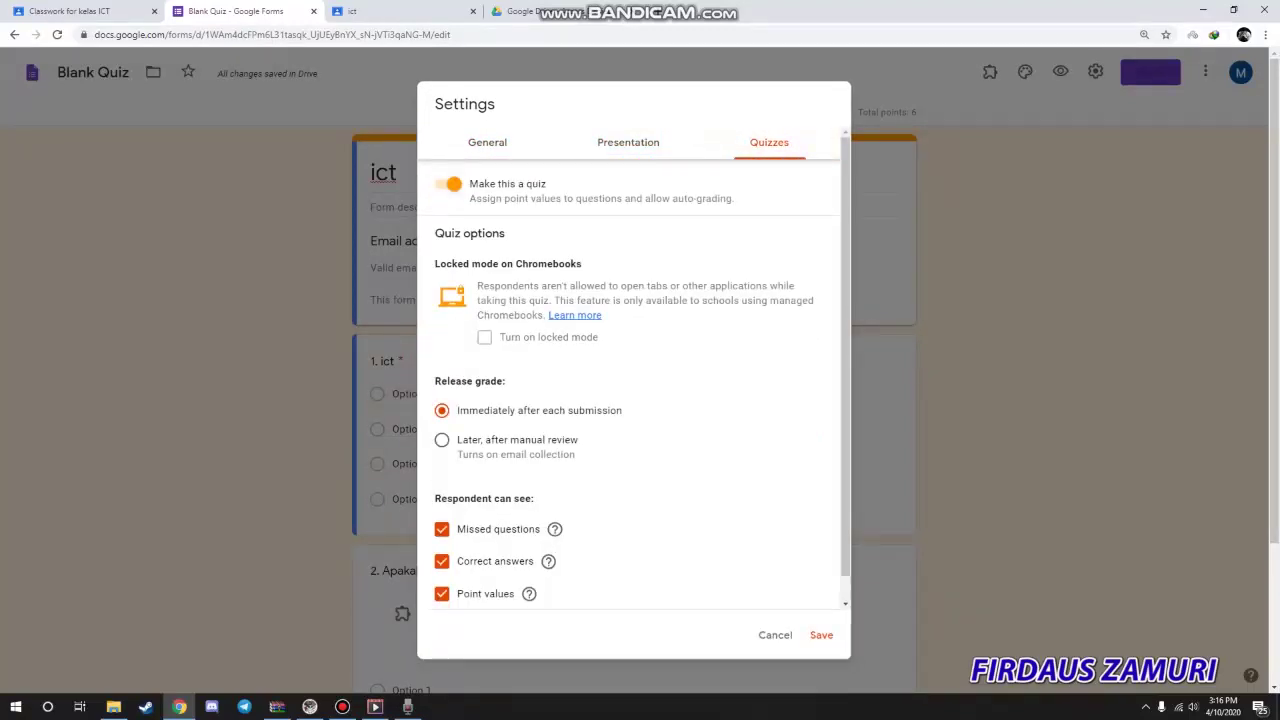
scroll(634, 380, down, 2)
scroll(634, 380, up, 2)
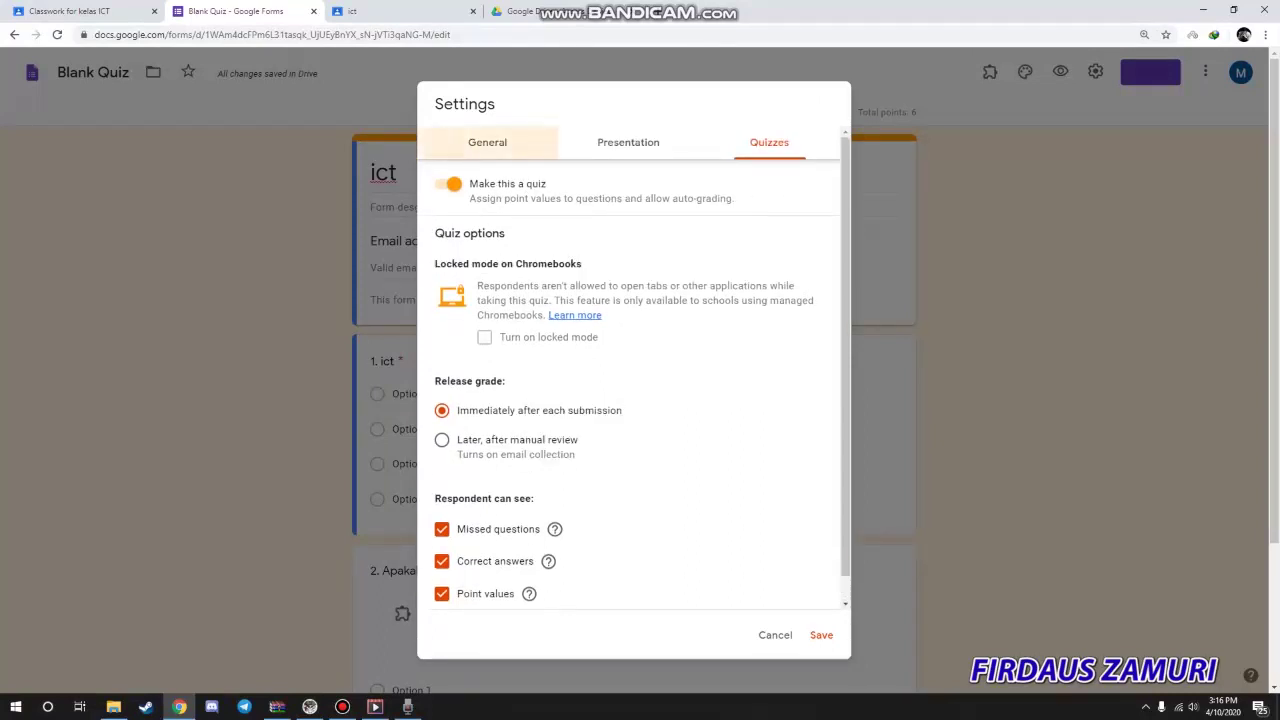
click(487, 142)
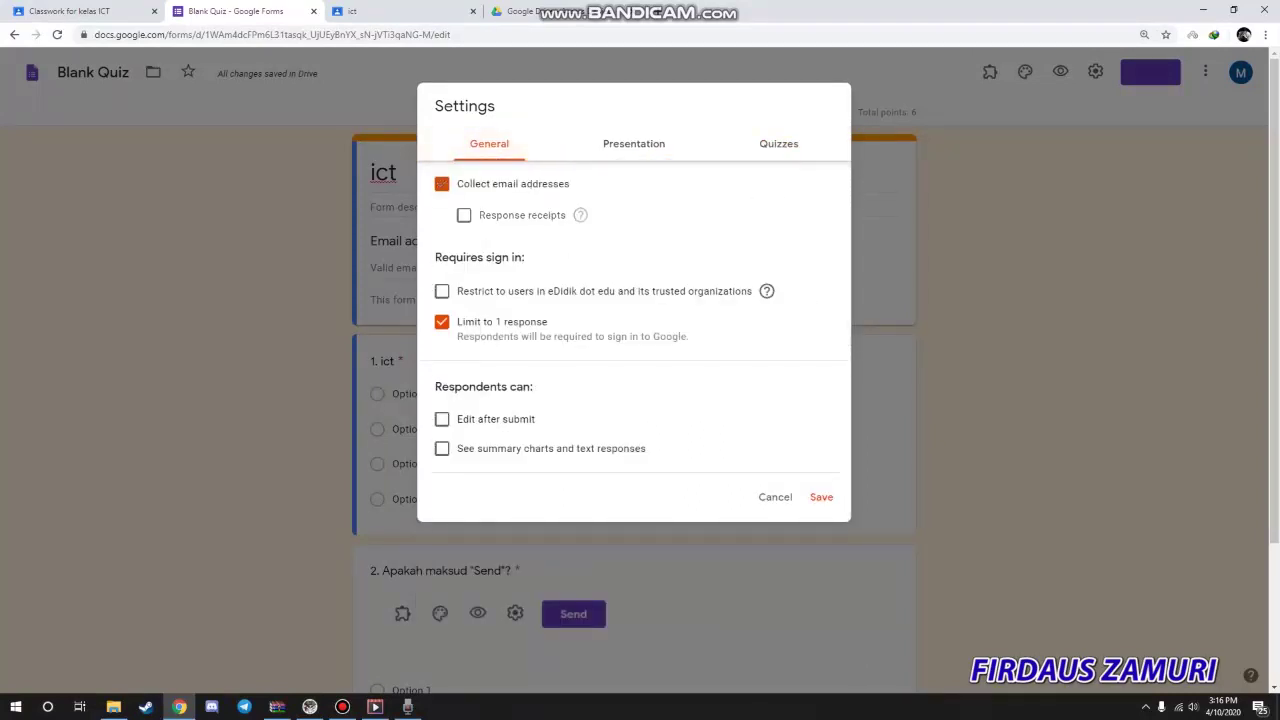
click(821, 497)
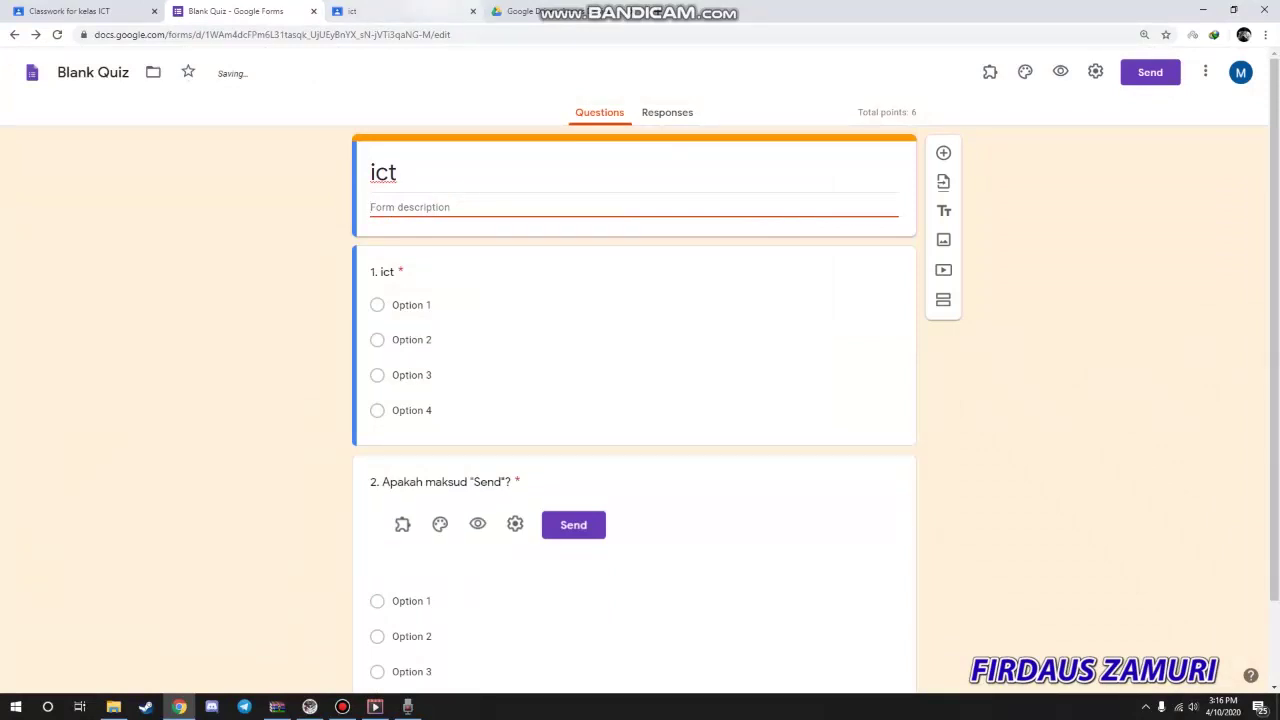
- Close the form editor, reload the student's ict assignment page, and open its attached Google Forms quiz
click(313, 11)
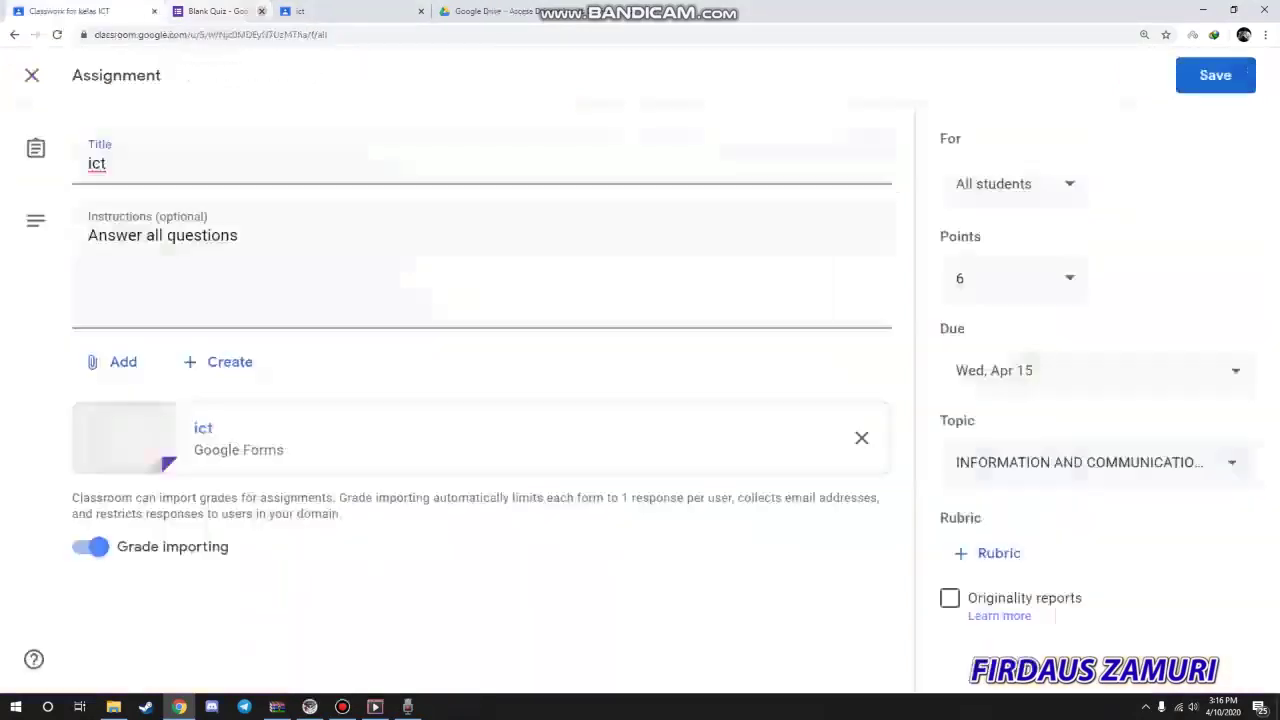
key(ctrl+Tab)
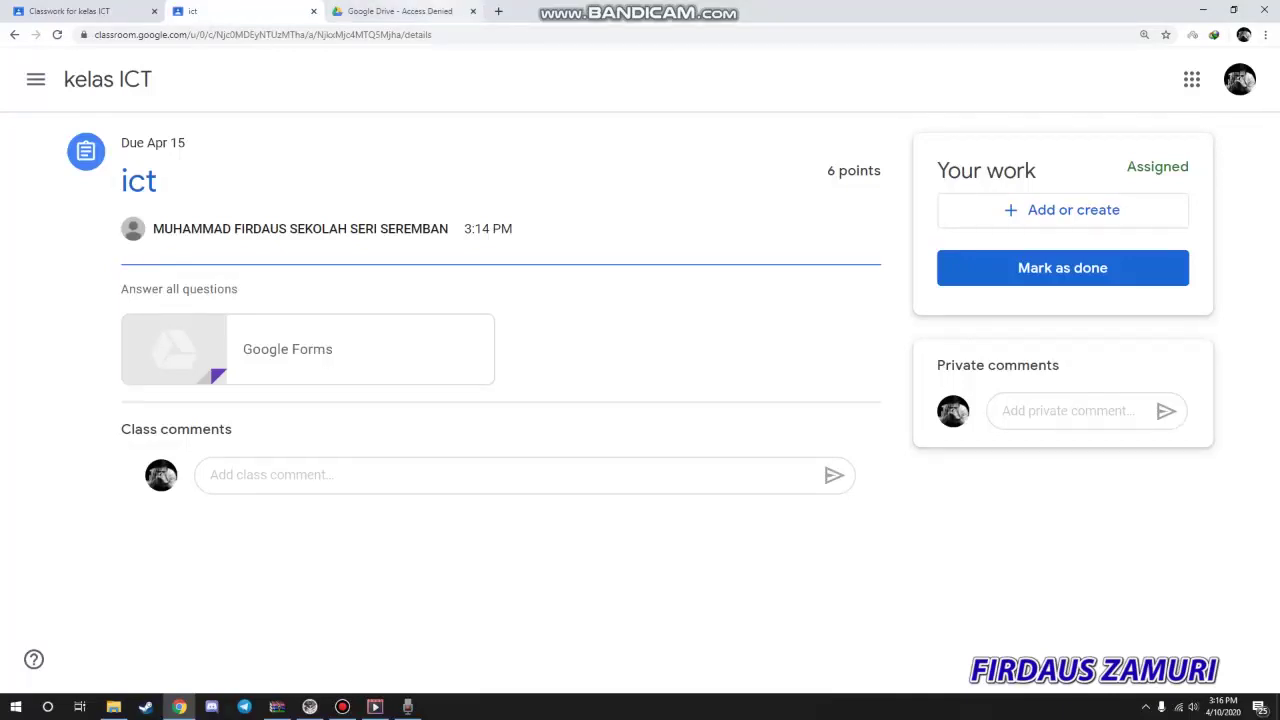
click(473, 11)
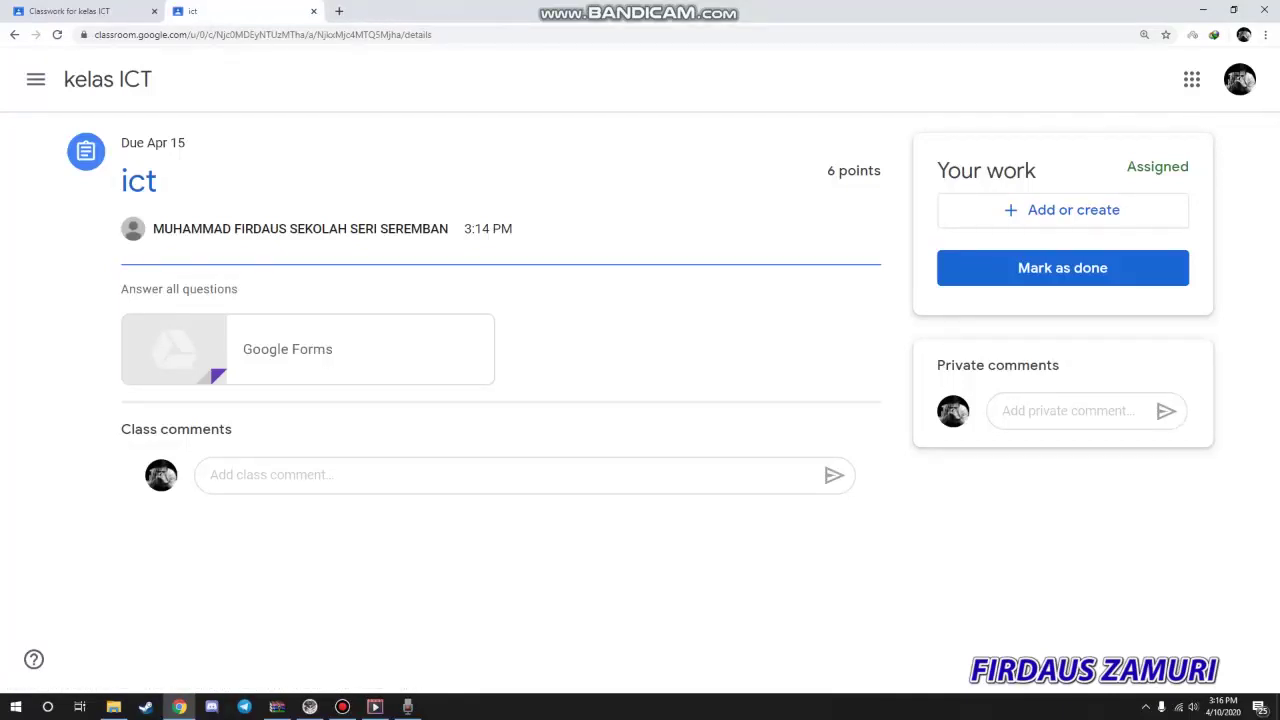
click(287, 349)
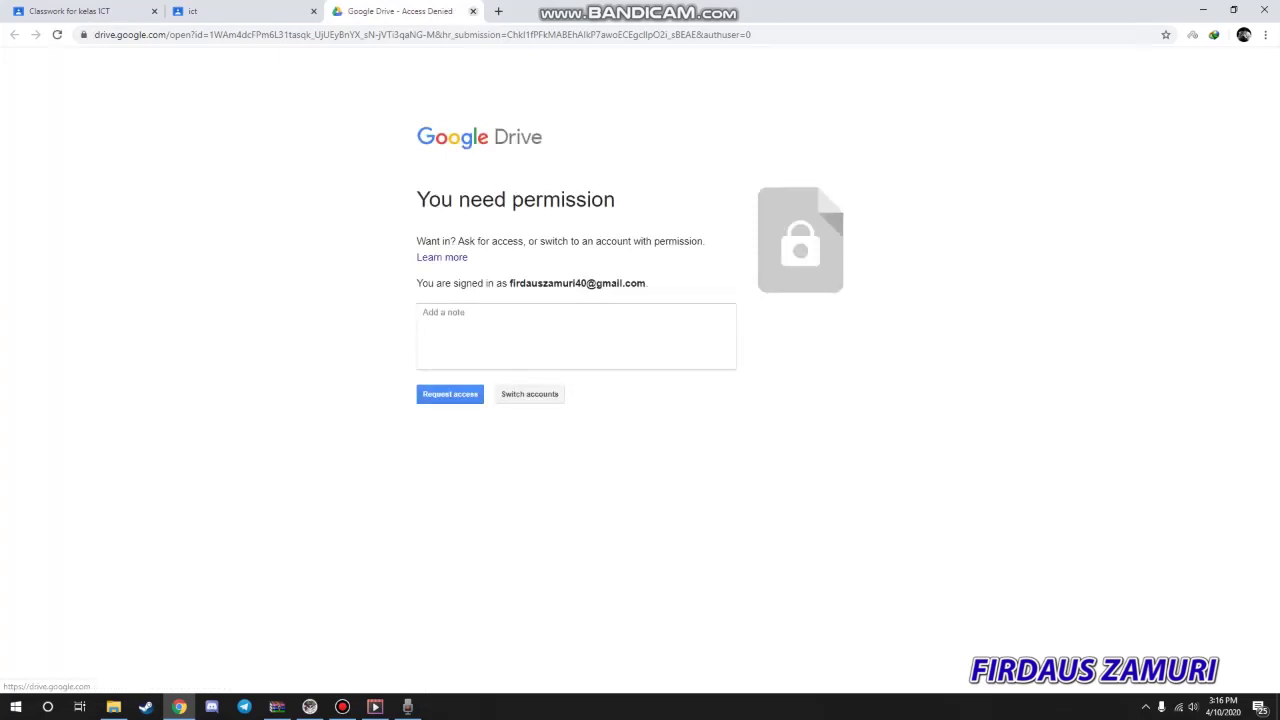
key(ctrl+w)
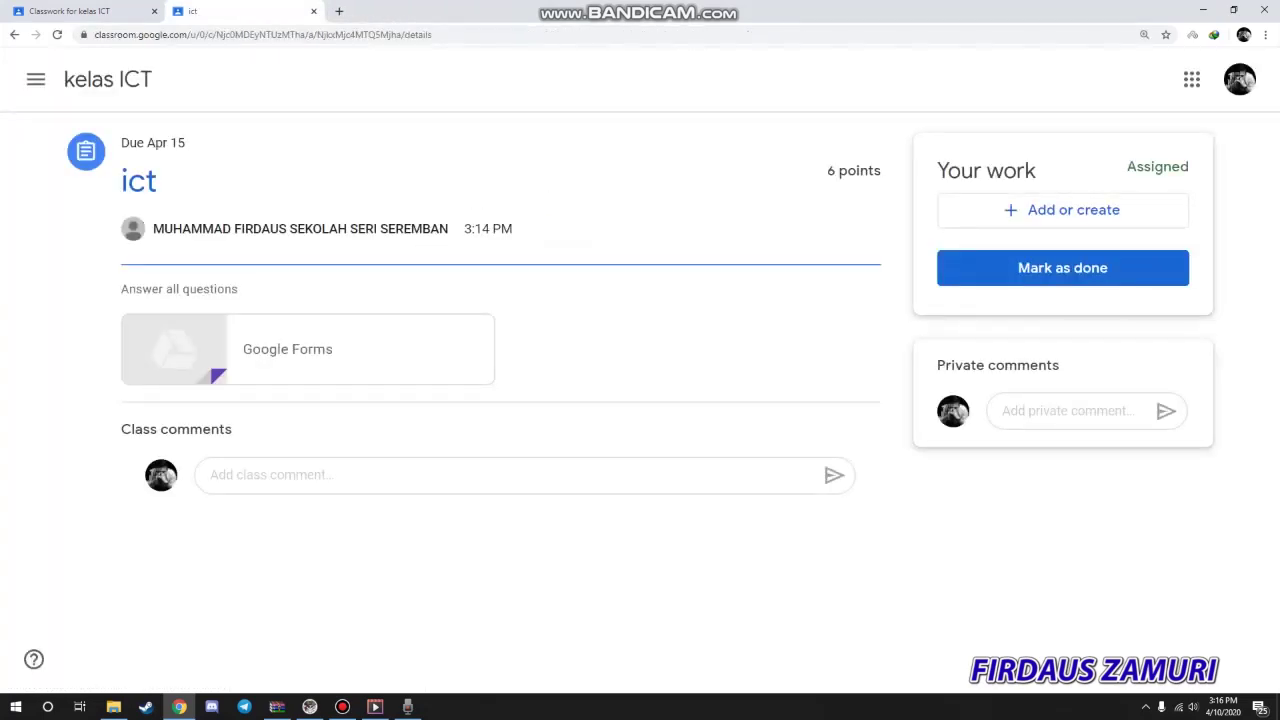
click(57, 35)
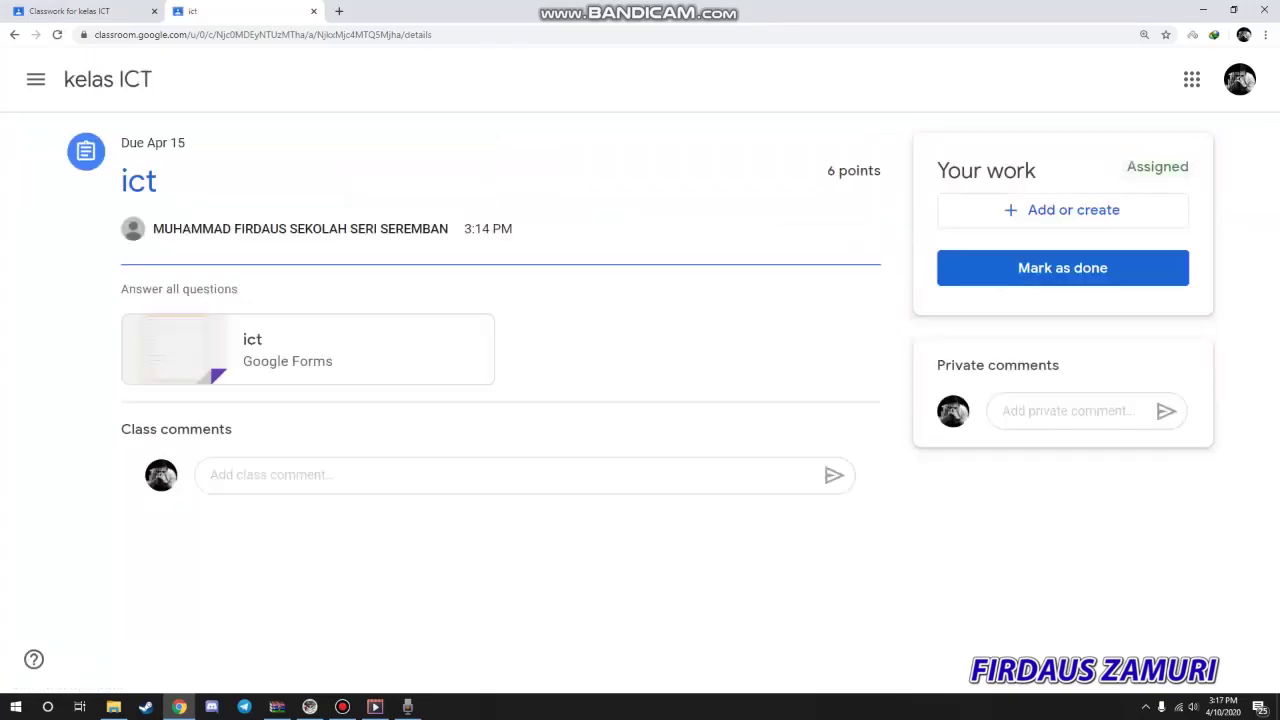
click(307, 349)
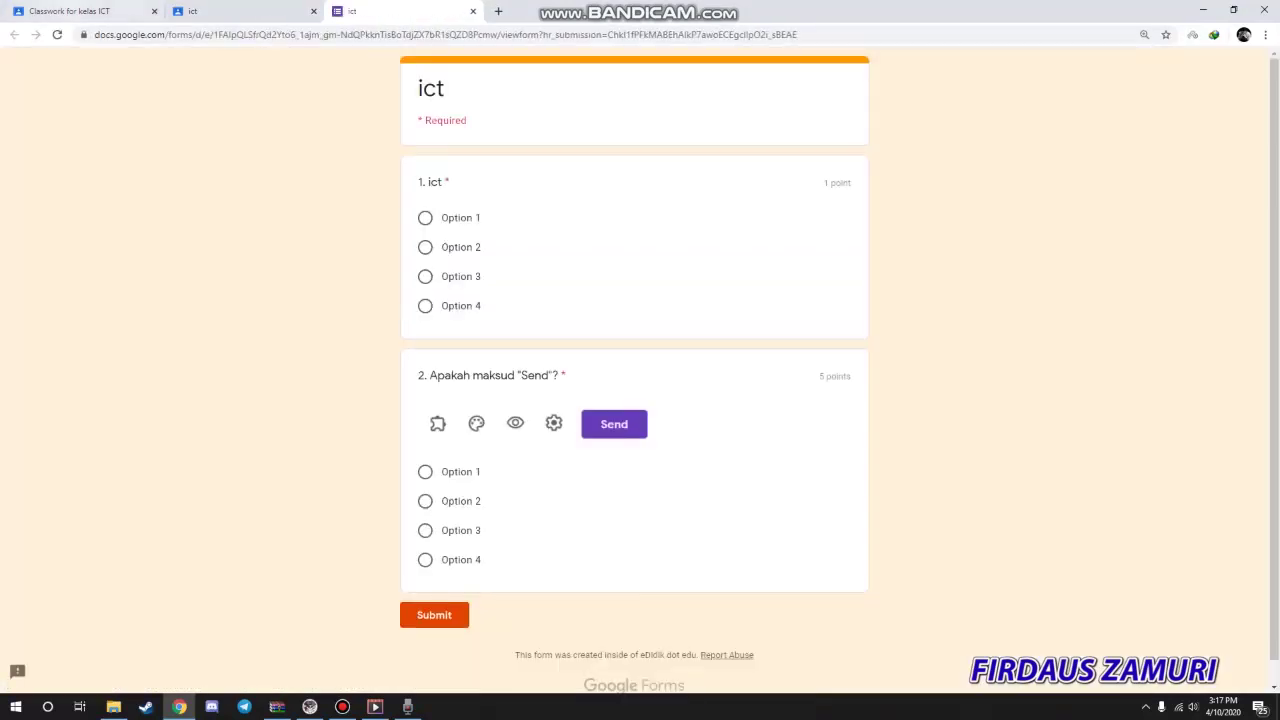
click(84, 11)
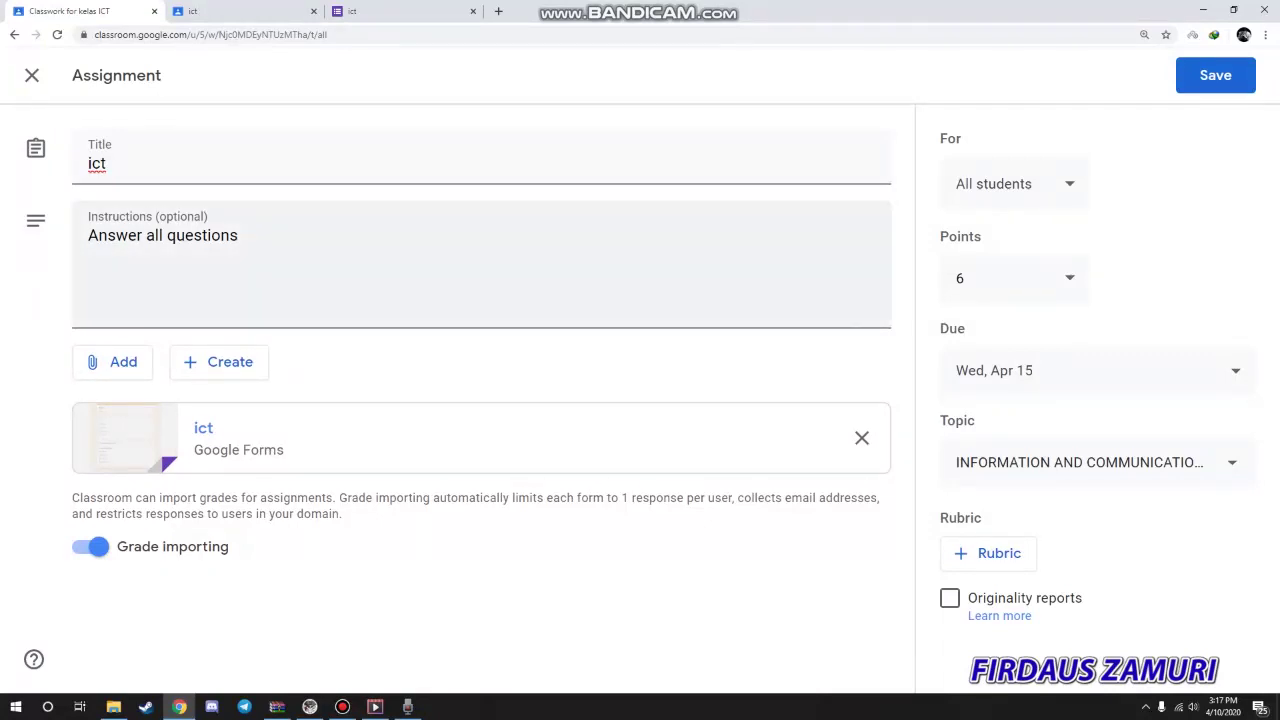
click(250, 11)
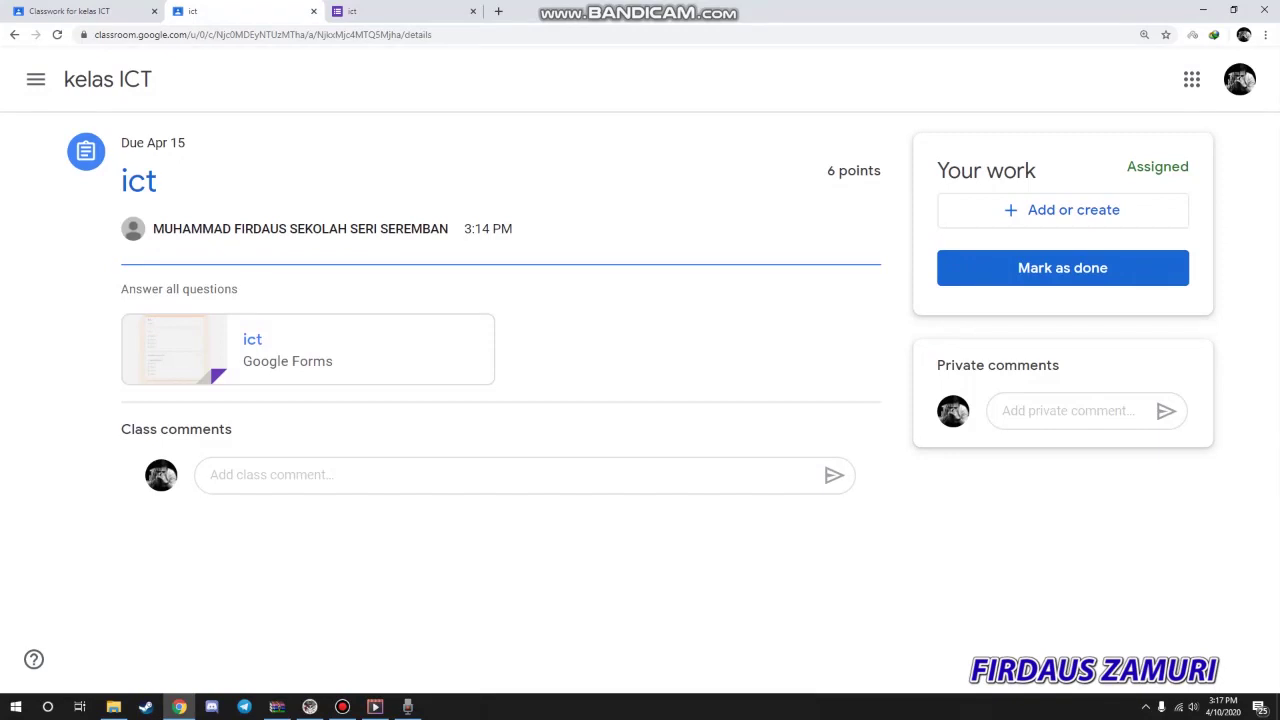
click(84, 11)
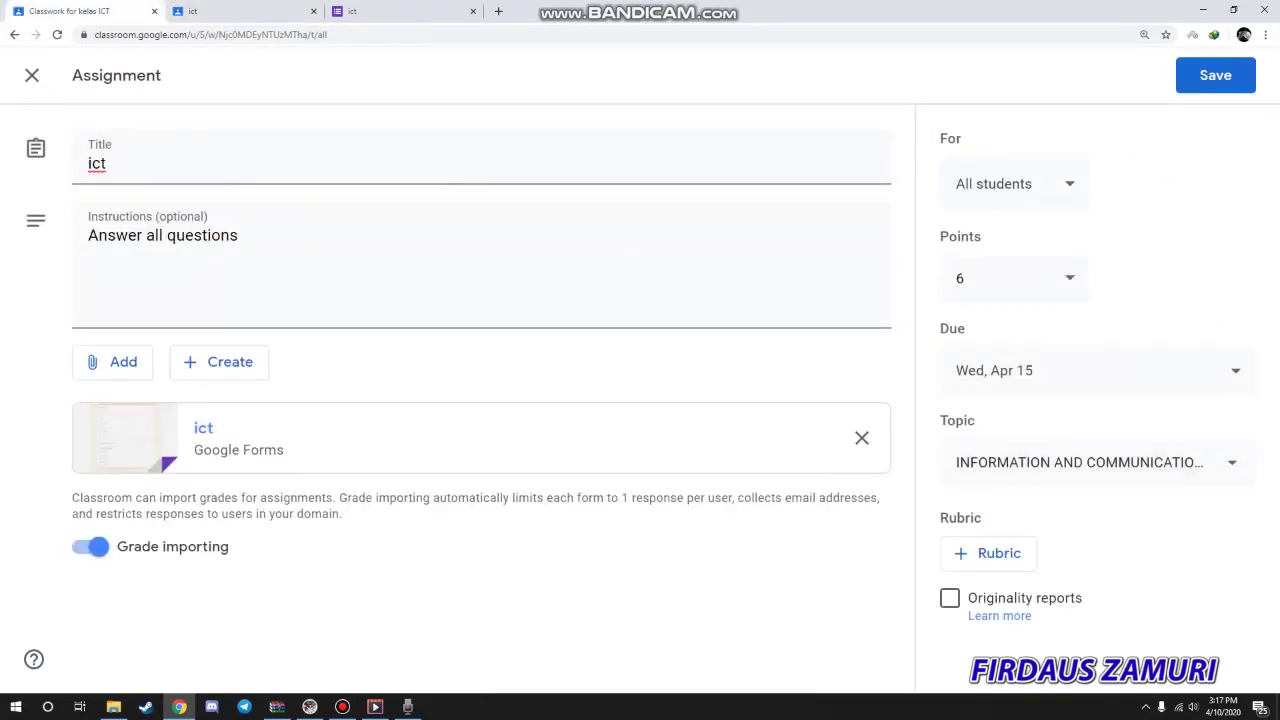
- Submit the student's quiz with Option 3 for question 1 and Option 2 for question 2, and view the score
click(400, 11)
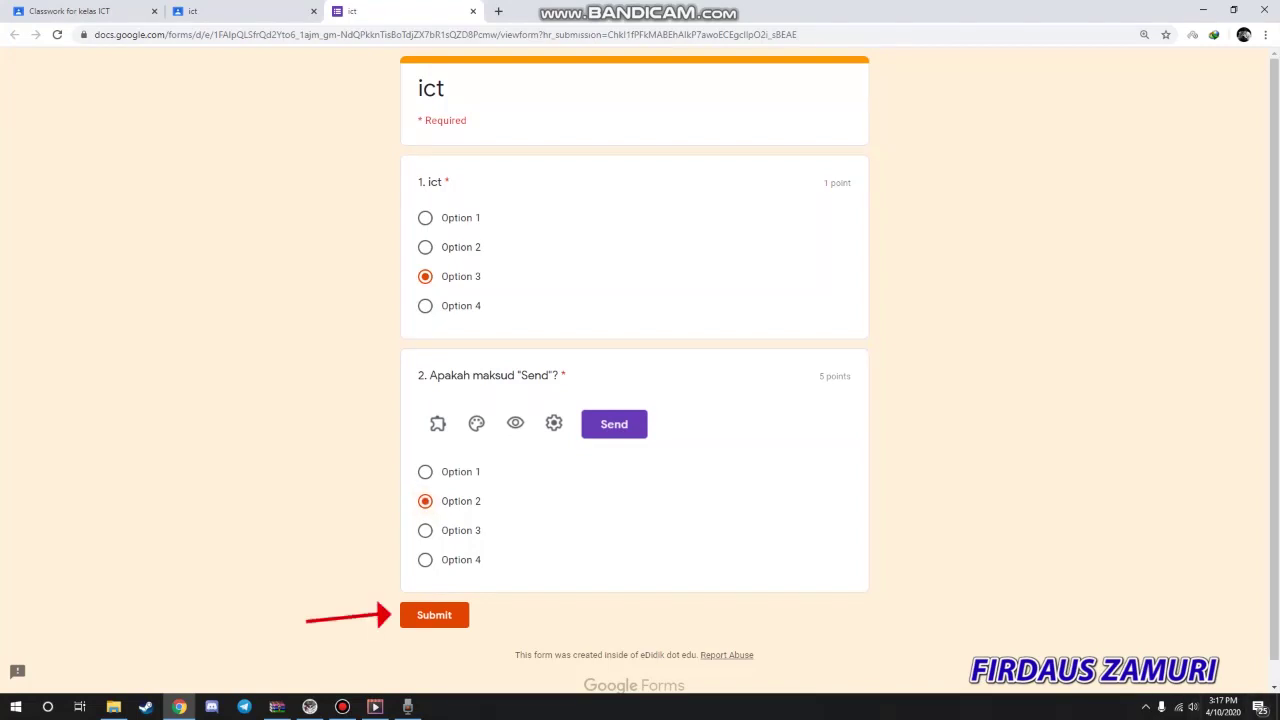
click(434, 615)
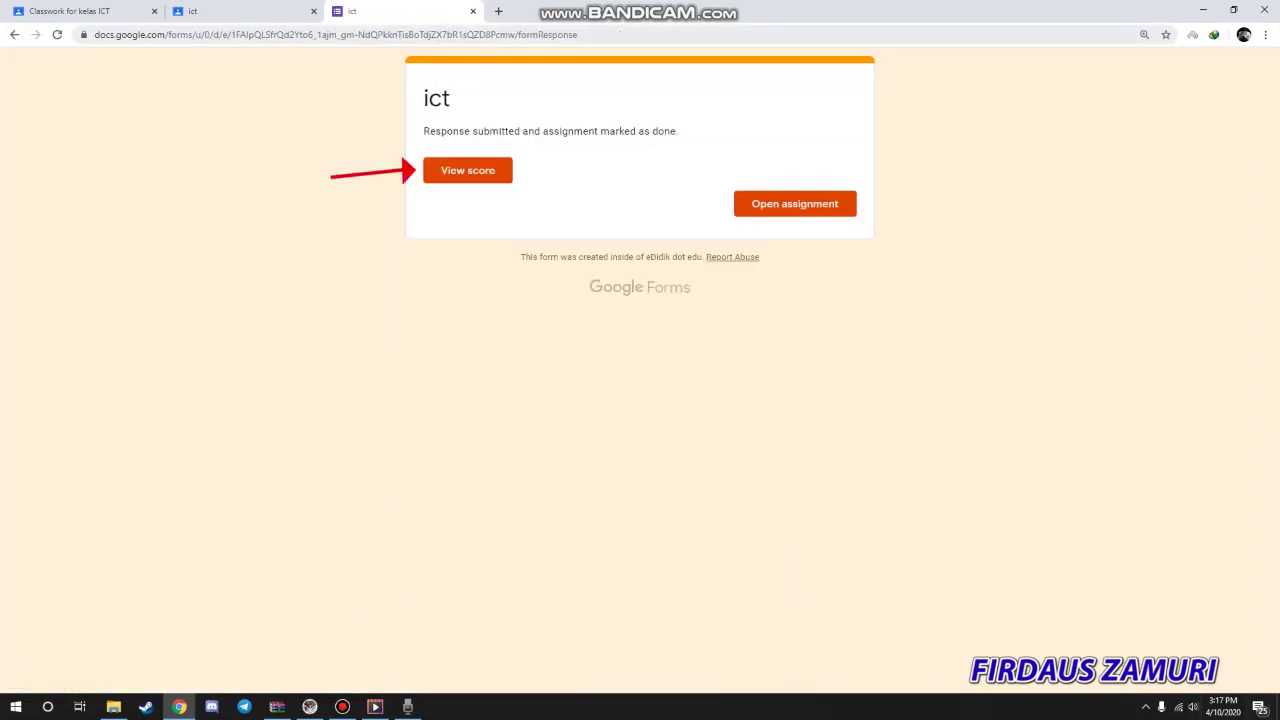
click(468, 170)
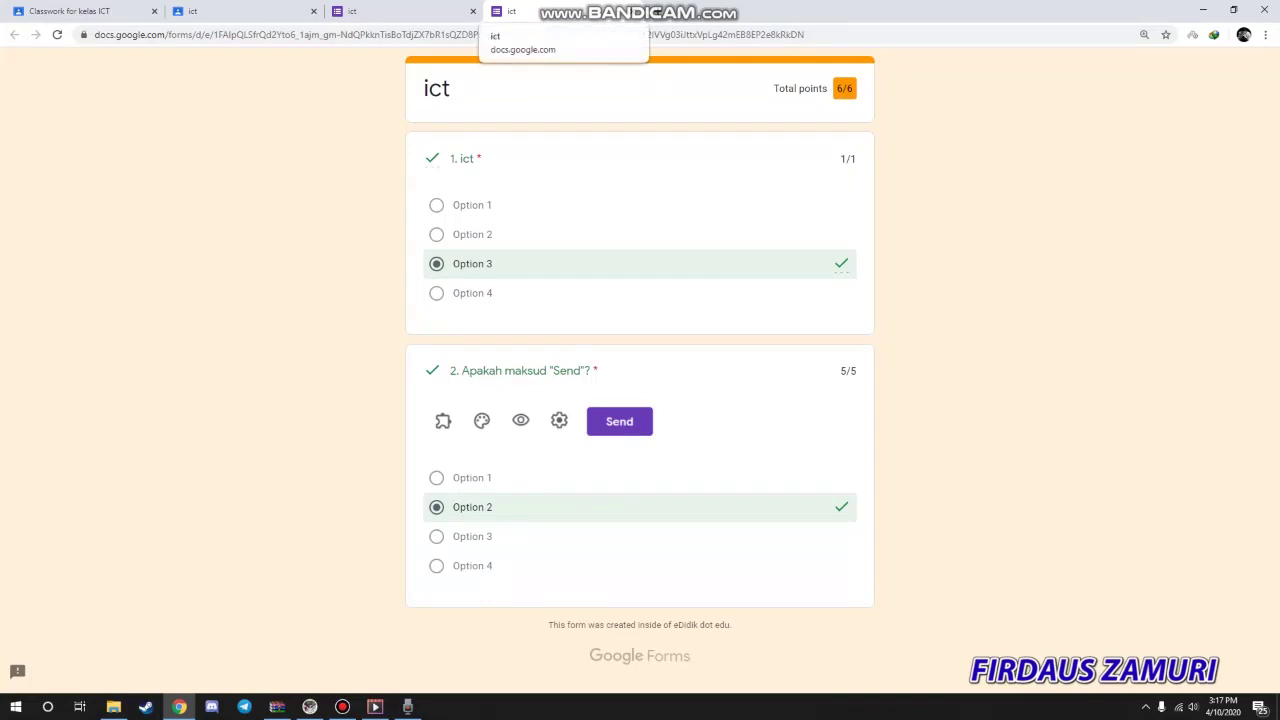
click(632, 12)
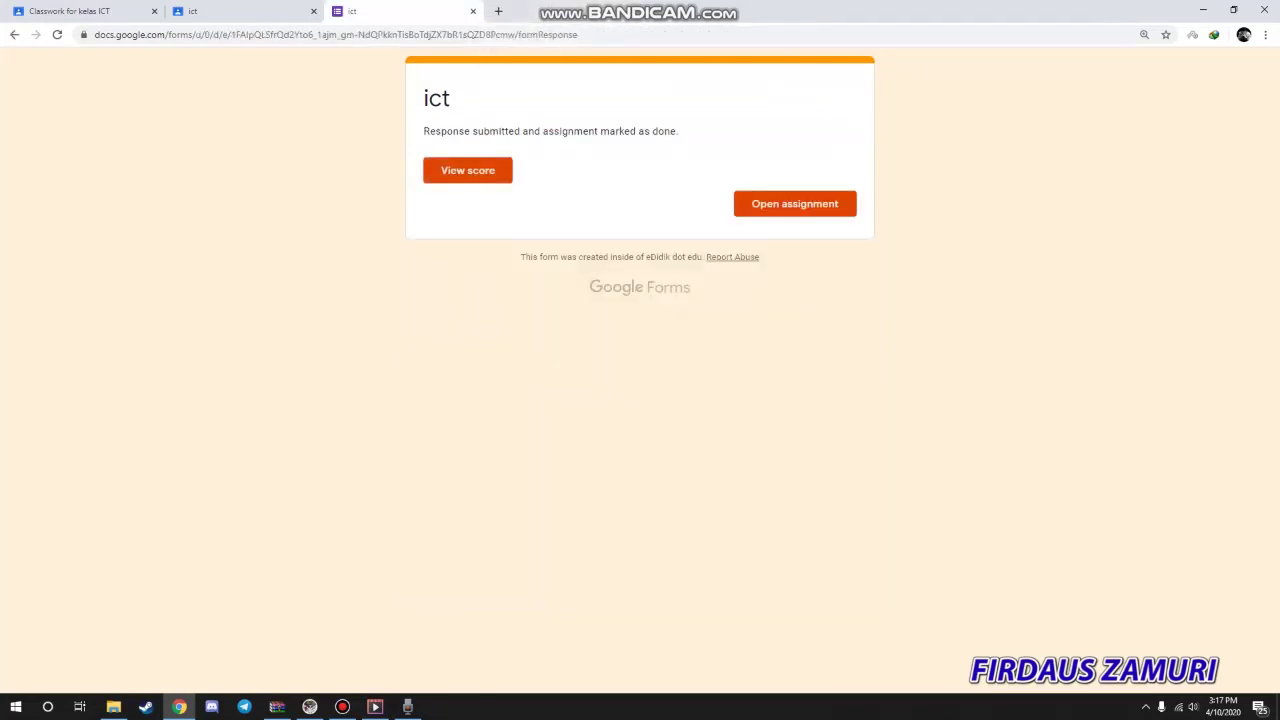
key(ctrl+w)
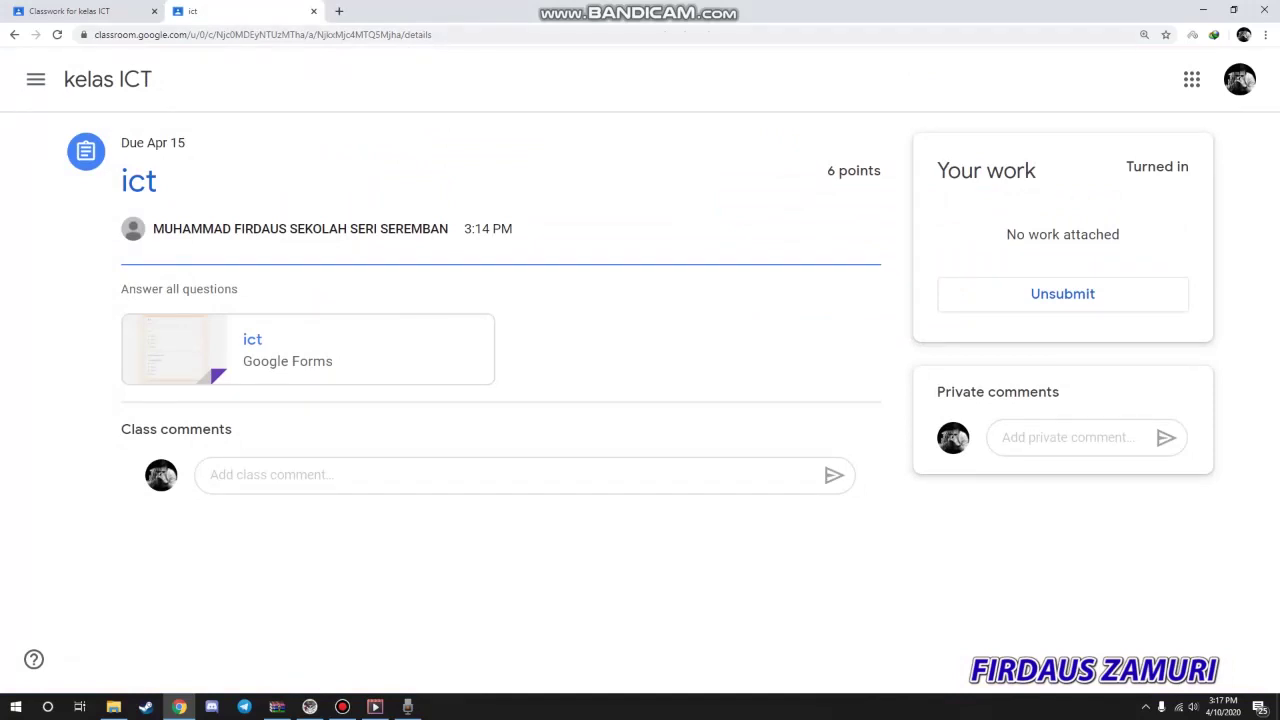
- View the student's kelas ICT stream, and return to the teacher's classwork list by closing the ict assignment editor
click(108, 79)
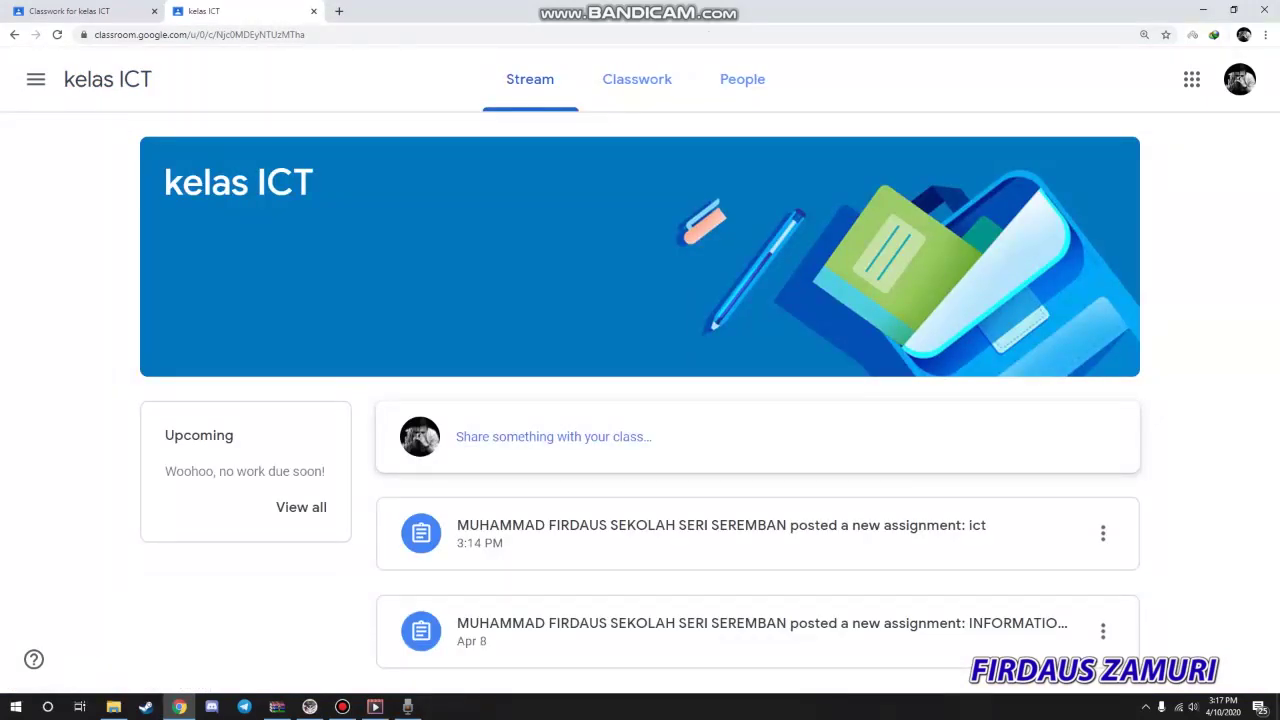
click(86, 11)
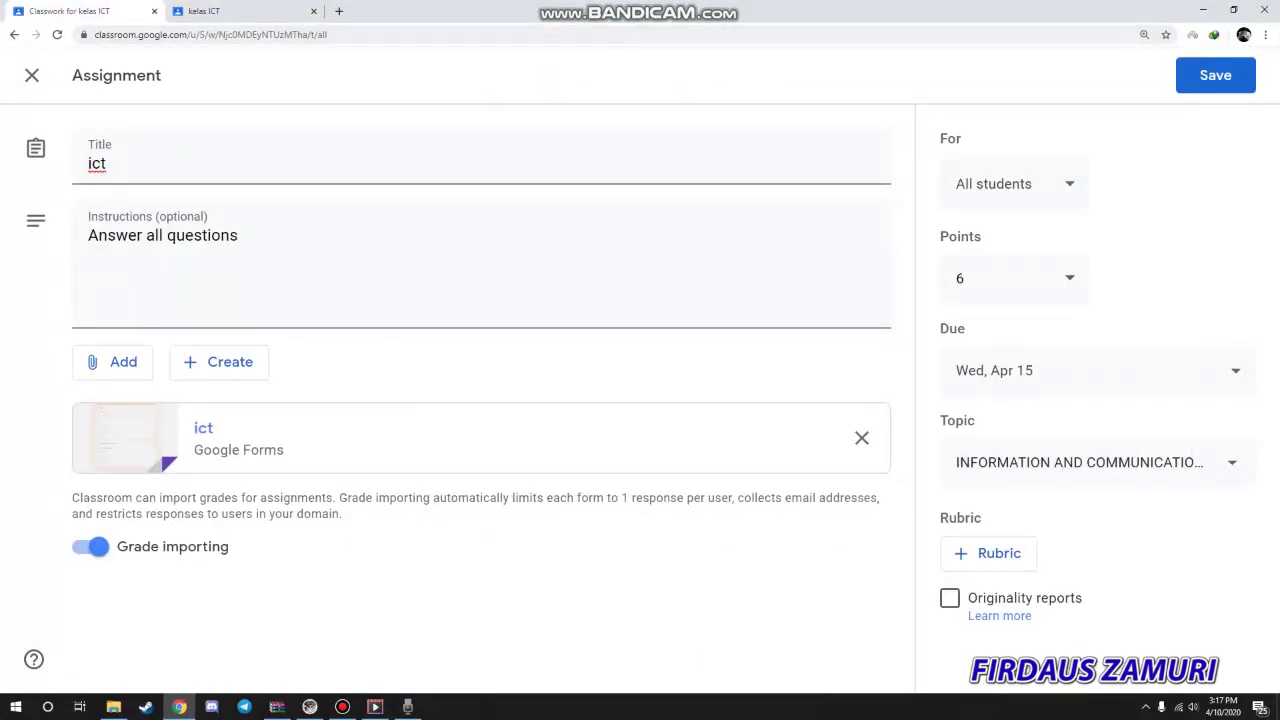
click(32, 75)
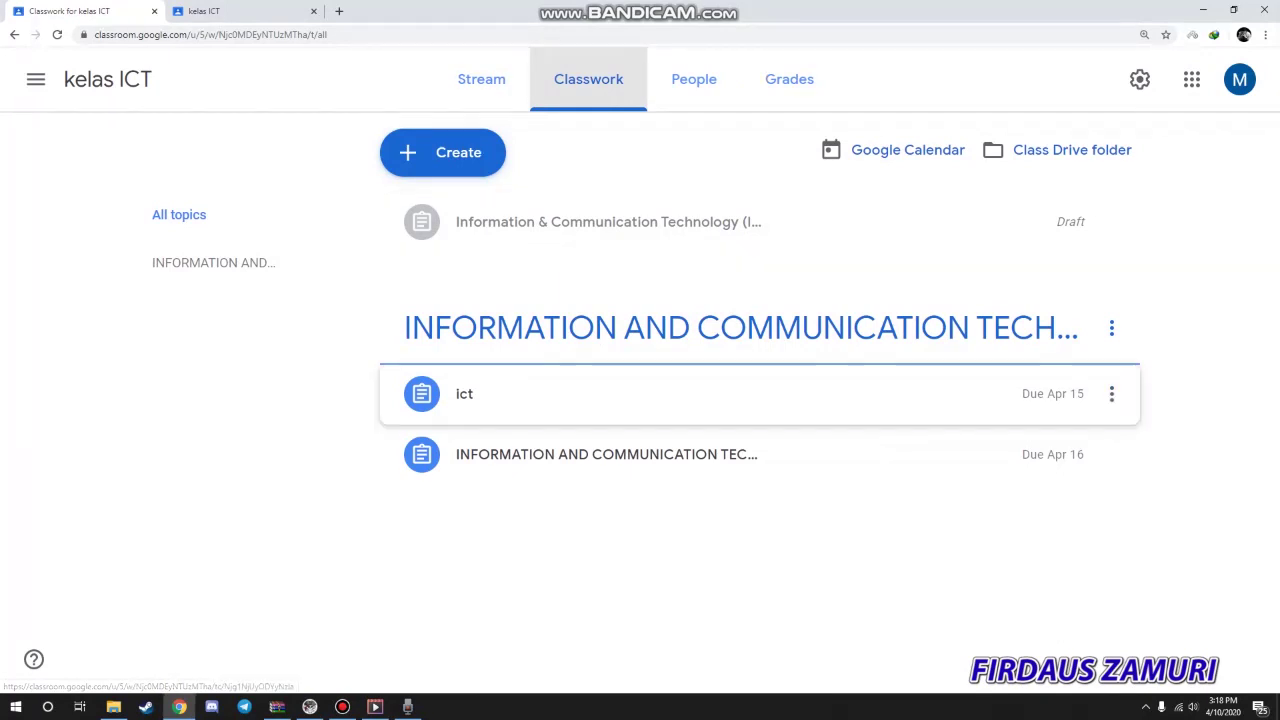
- Open the turned-in work of the ict assignment and try to import the quiz grades from the form
click(640, 394)
click(640, 394)
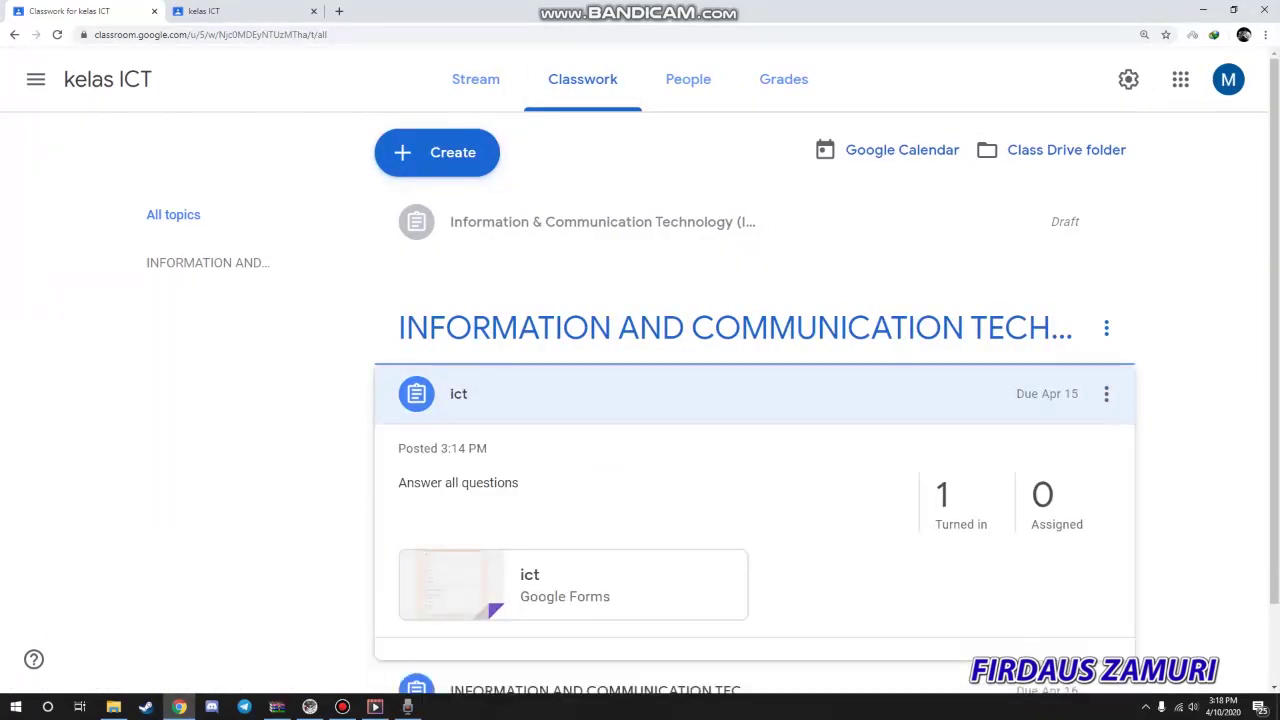
click(640, 394)
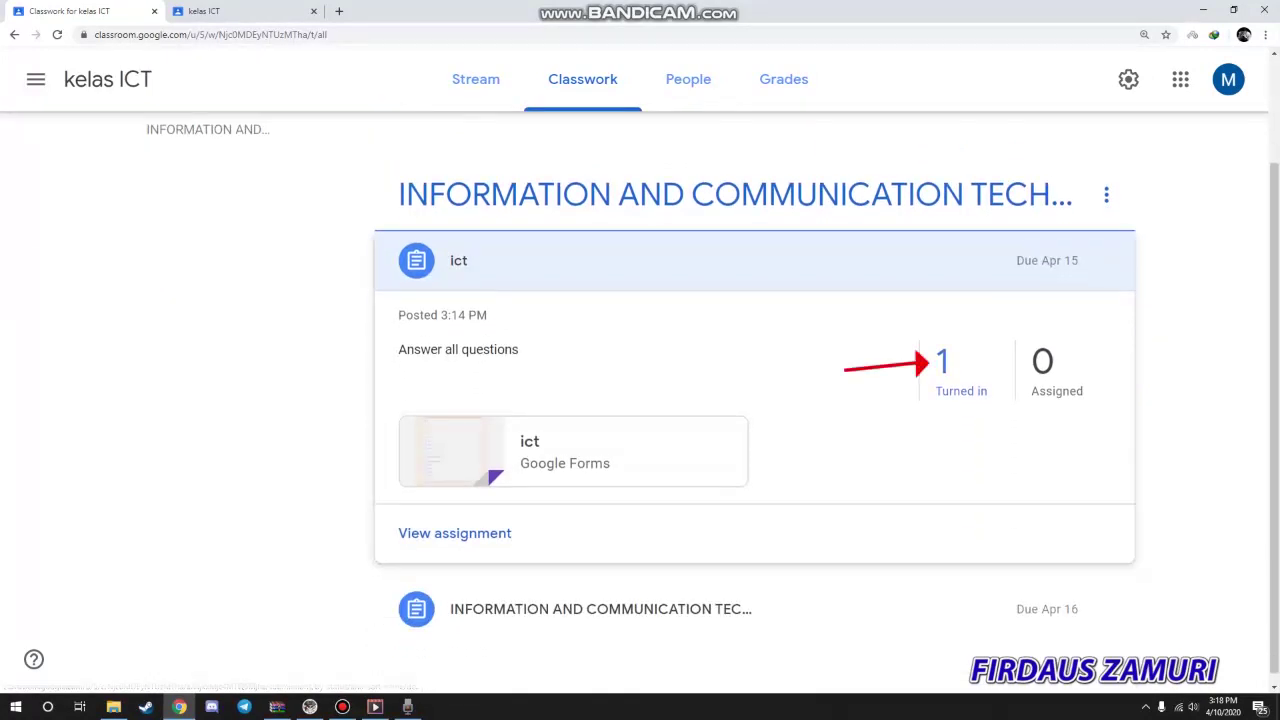
click(943, 365)
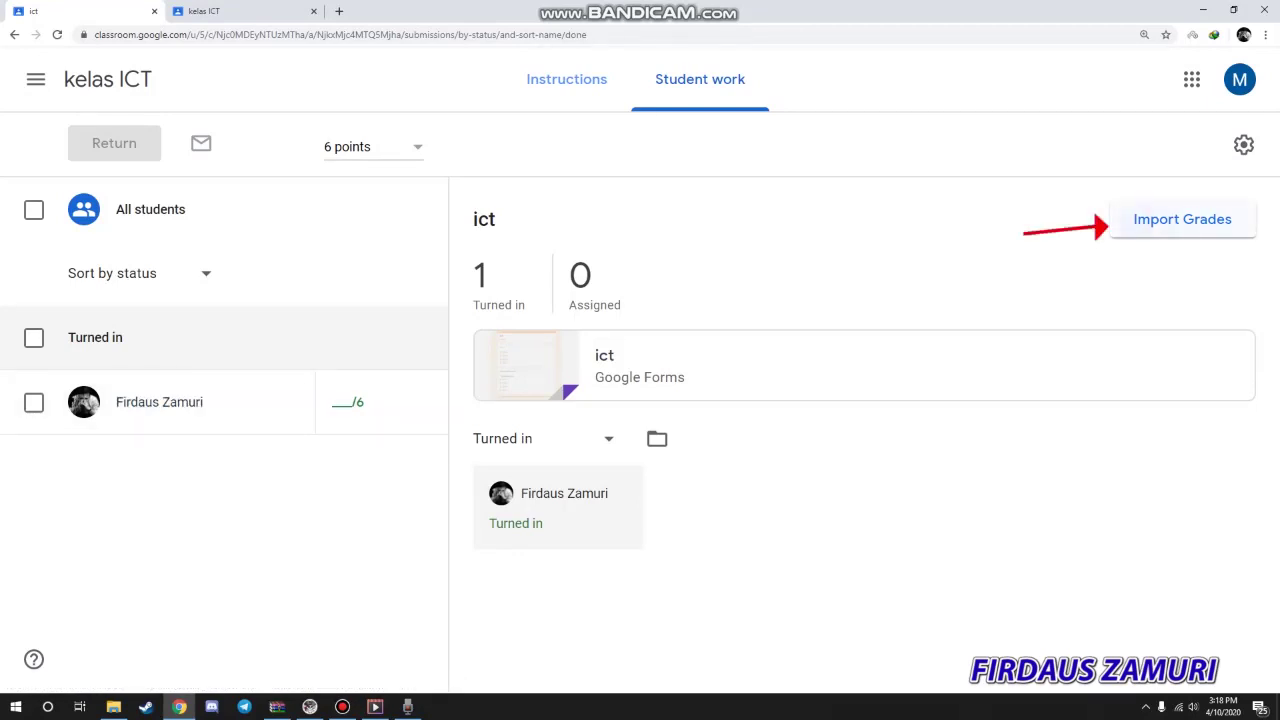
click(1182, 219)
click(865, 423)
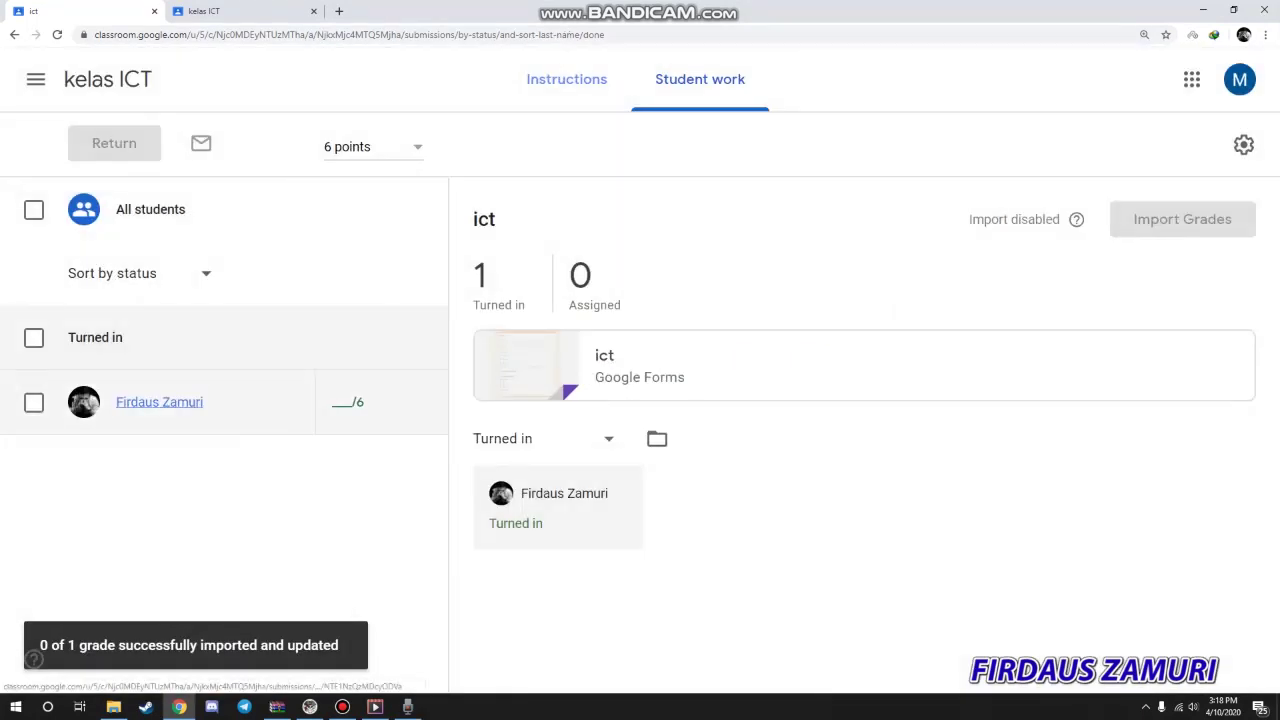
- Look at the student's turned-in submission, and view the attached ict quiz form before returning to the student work page
click(160, 402)
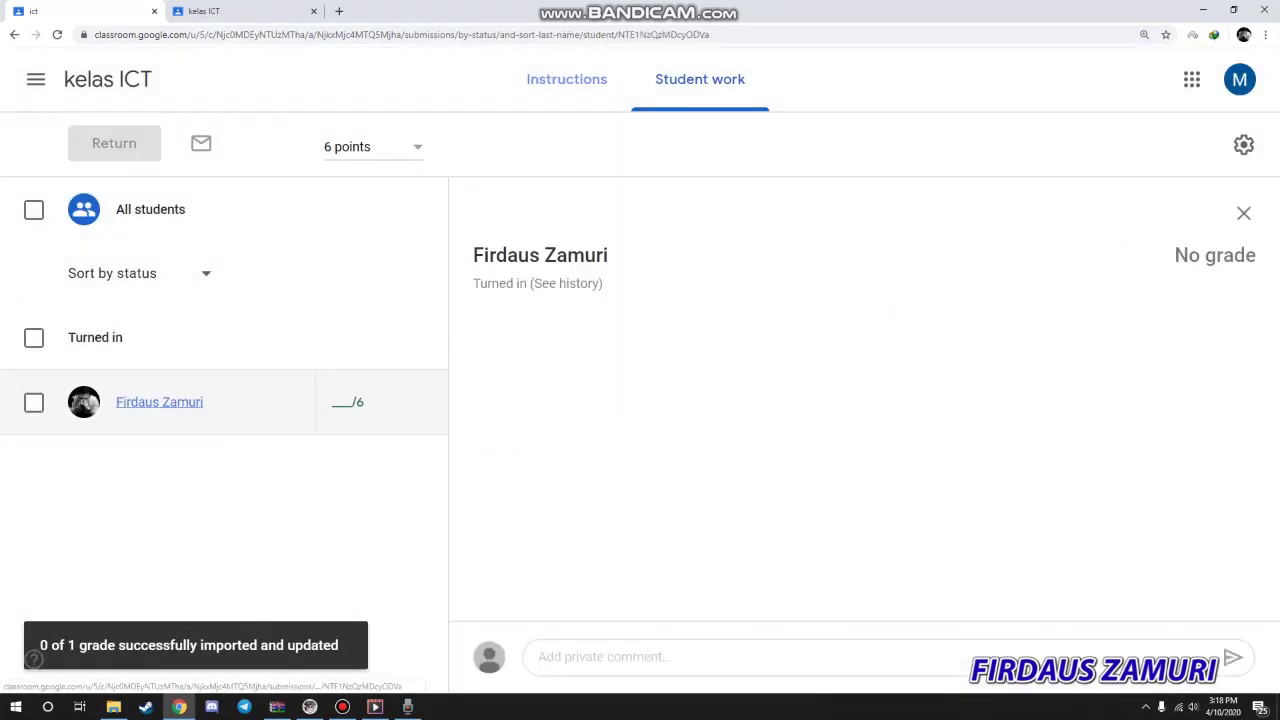
click(1244, 213)
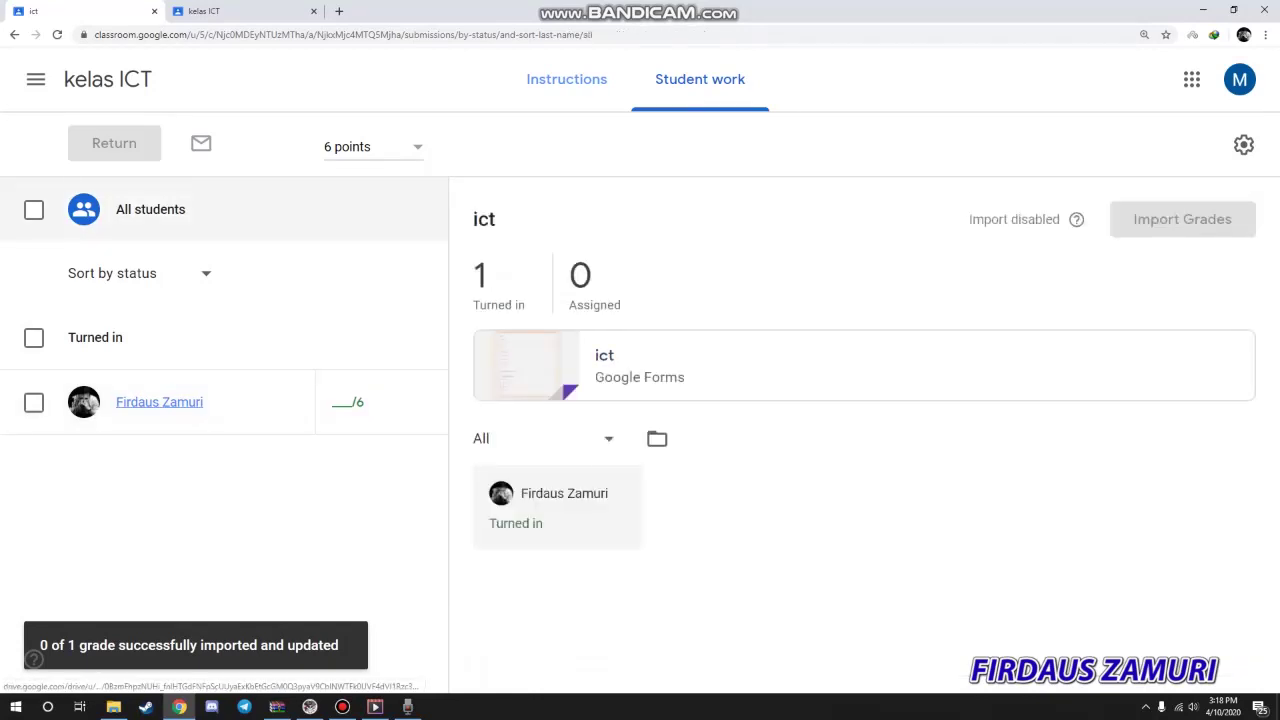
click(604, 356)
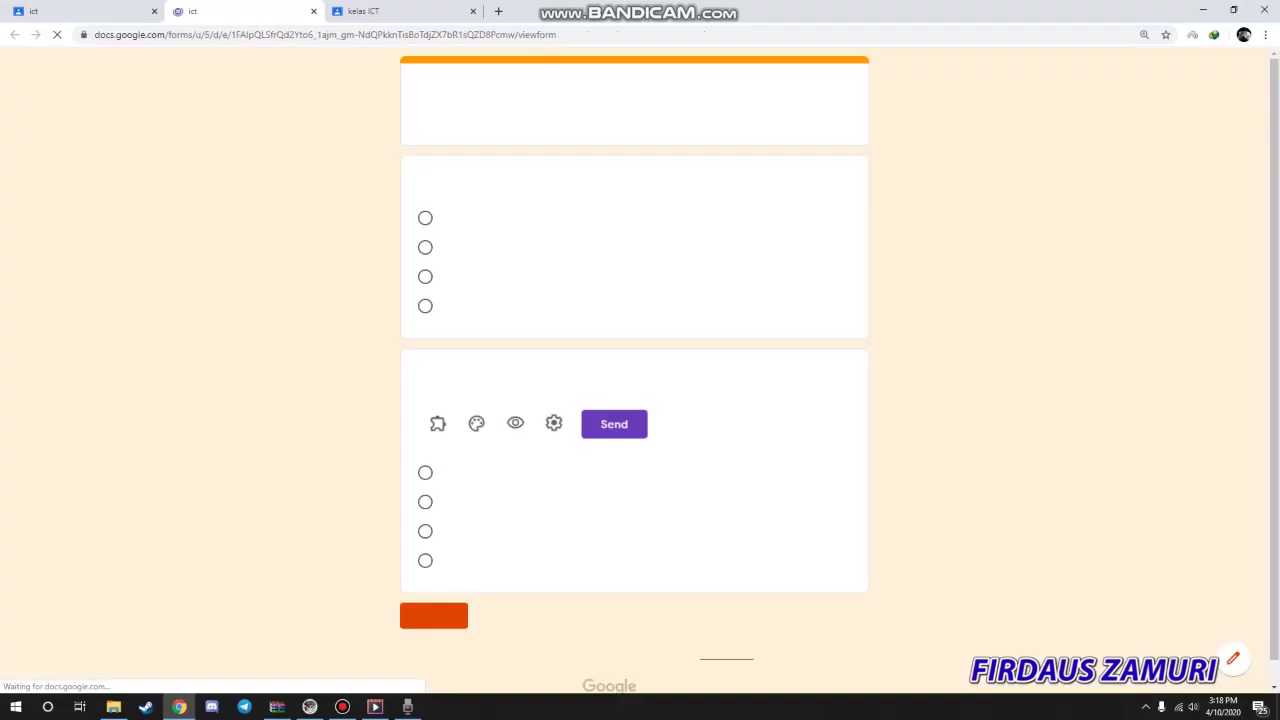
scroll(634, 370, down, 2)
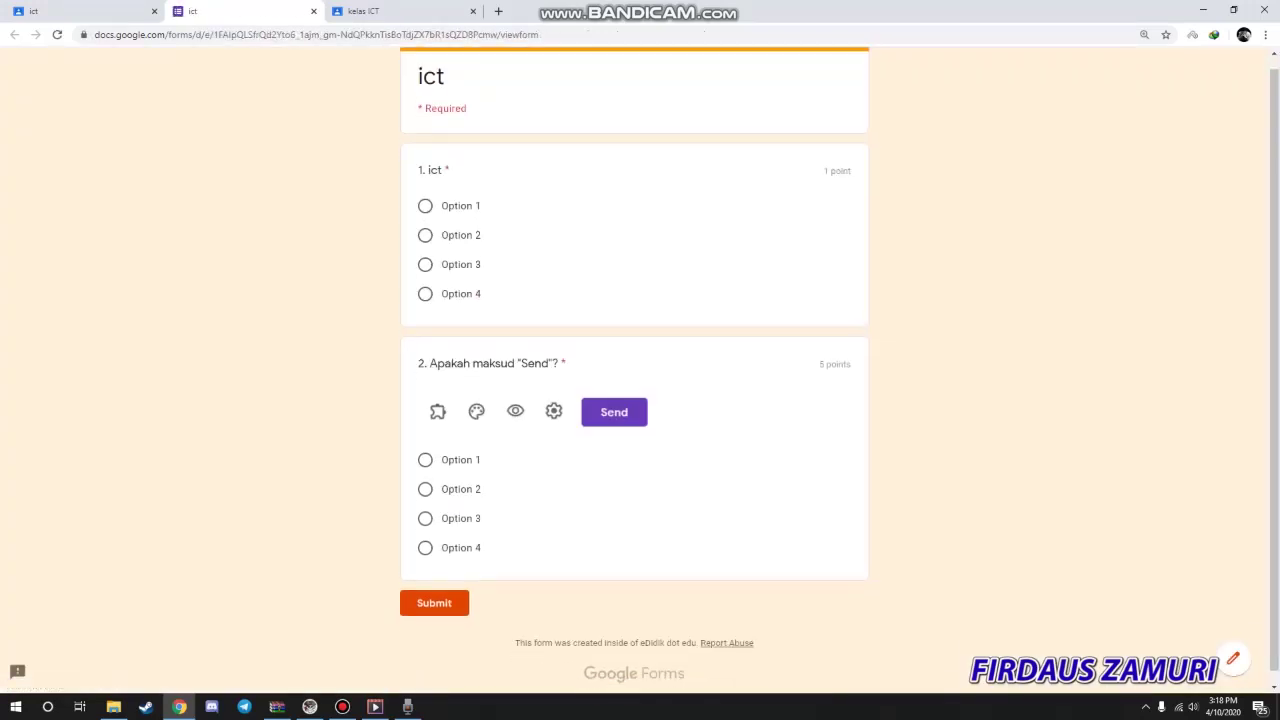
scroll(634, 370, up, 2)
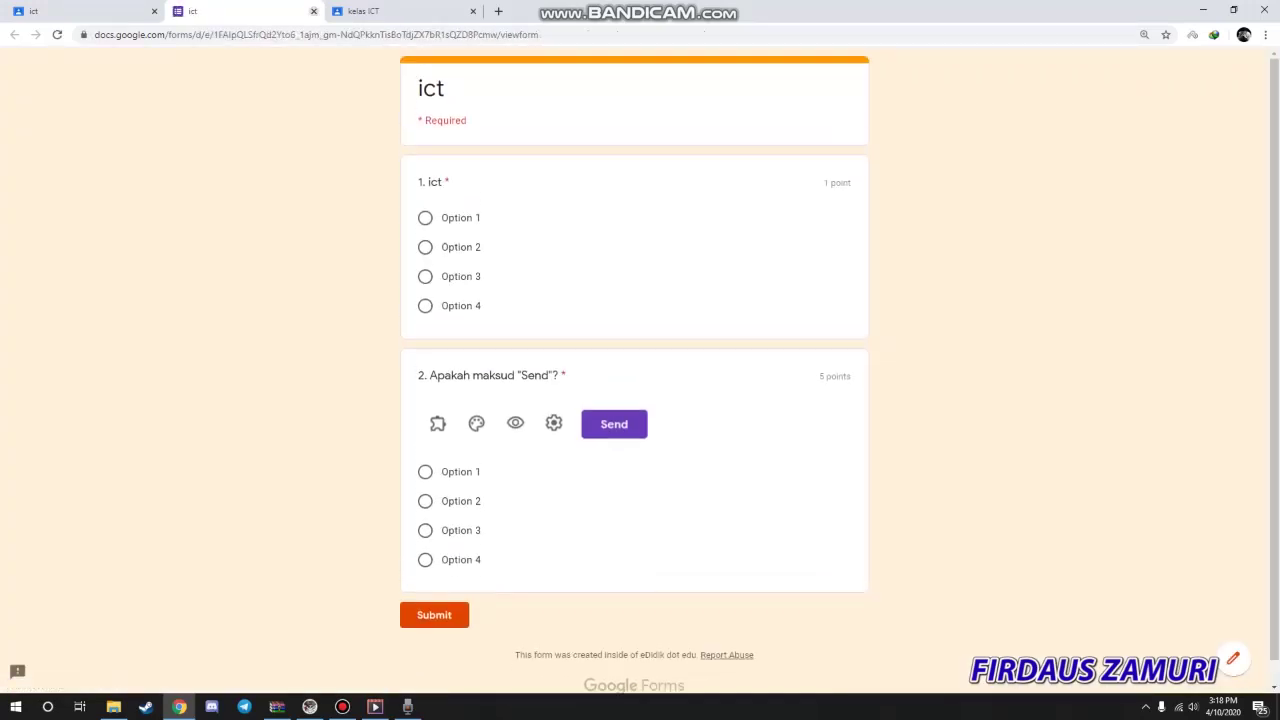
click(313, 11)
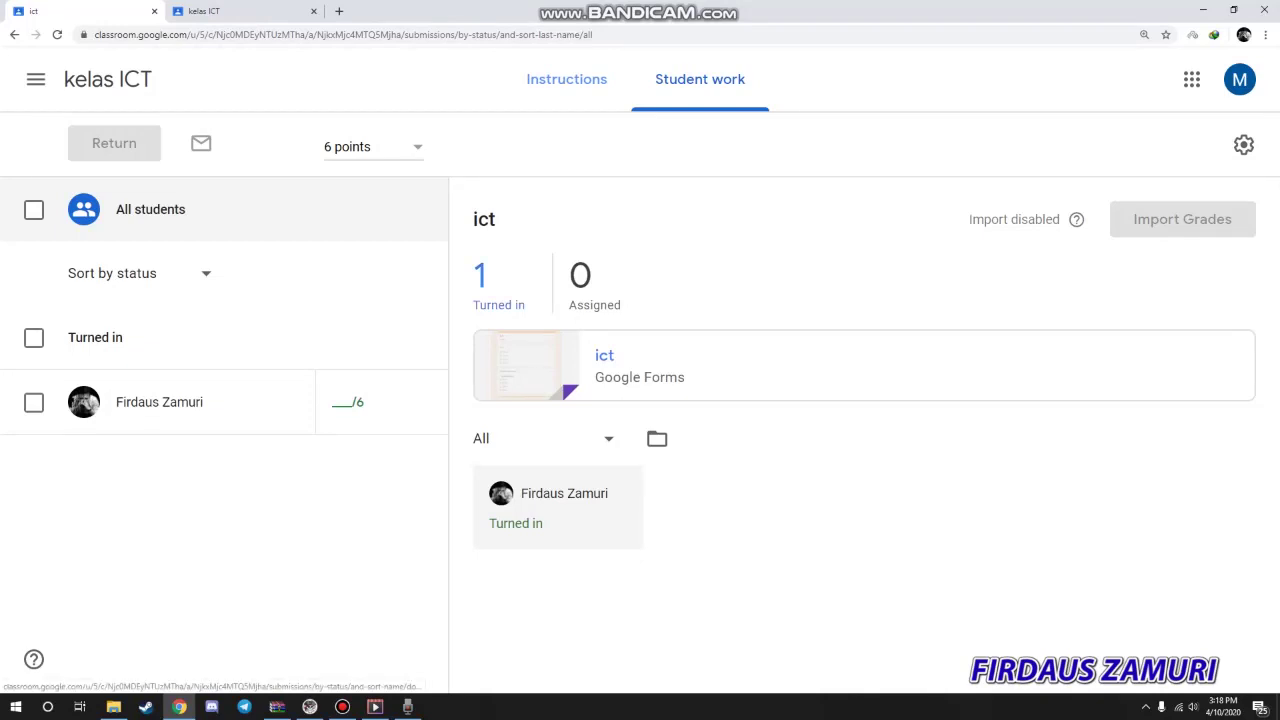
- Inspect the assignment's points and the student's grade entry, and check the student's kelas ICT stream
click(417, 147)
key(Return)
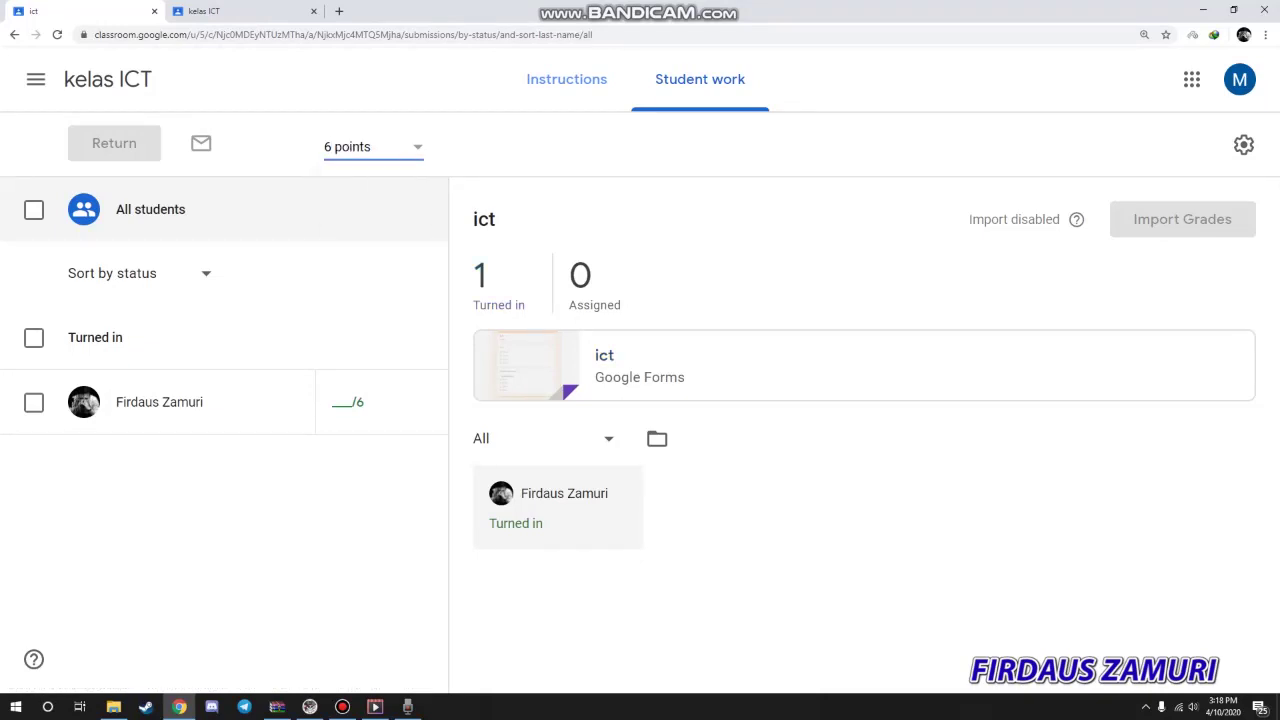
click(498, 286)
click(350, 401)
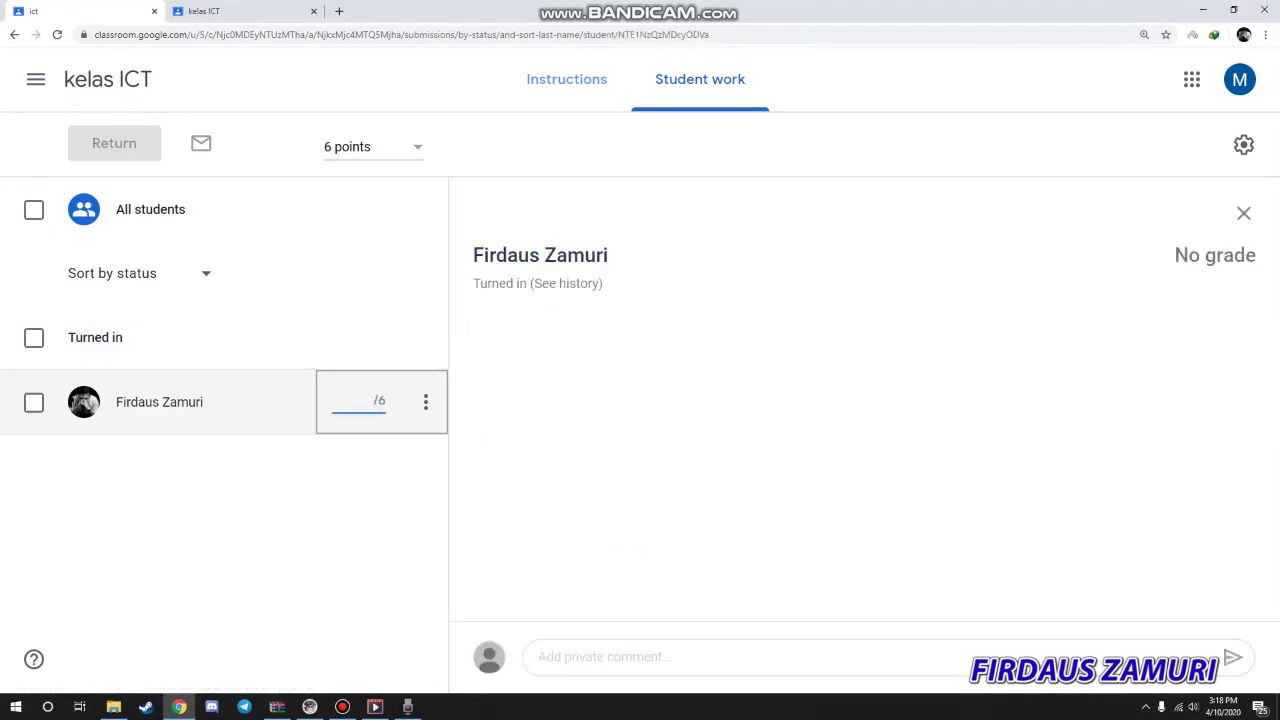
click(244, 11)
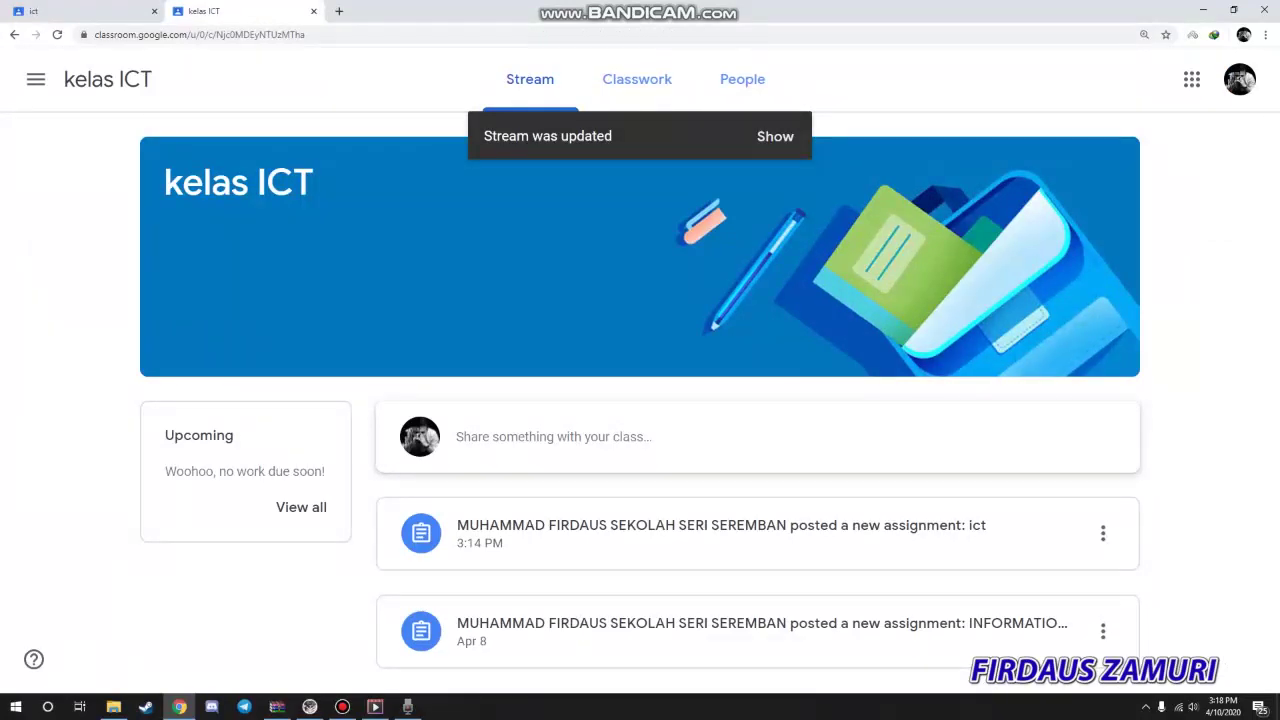
click(68, 11)
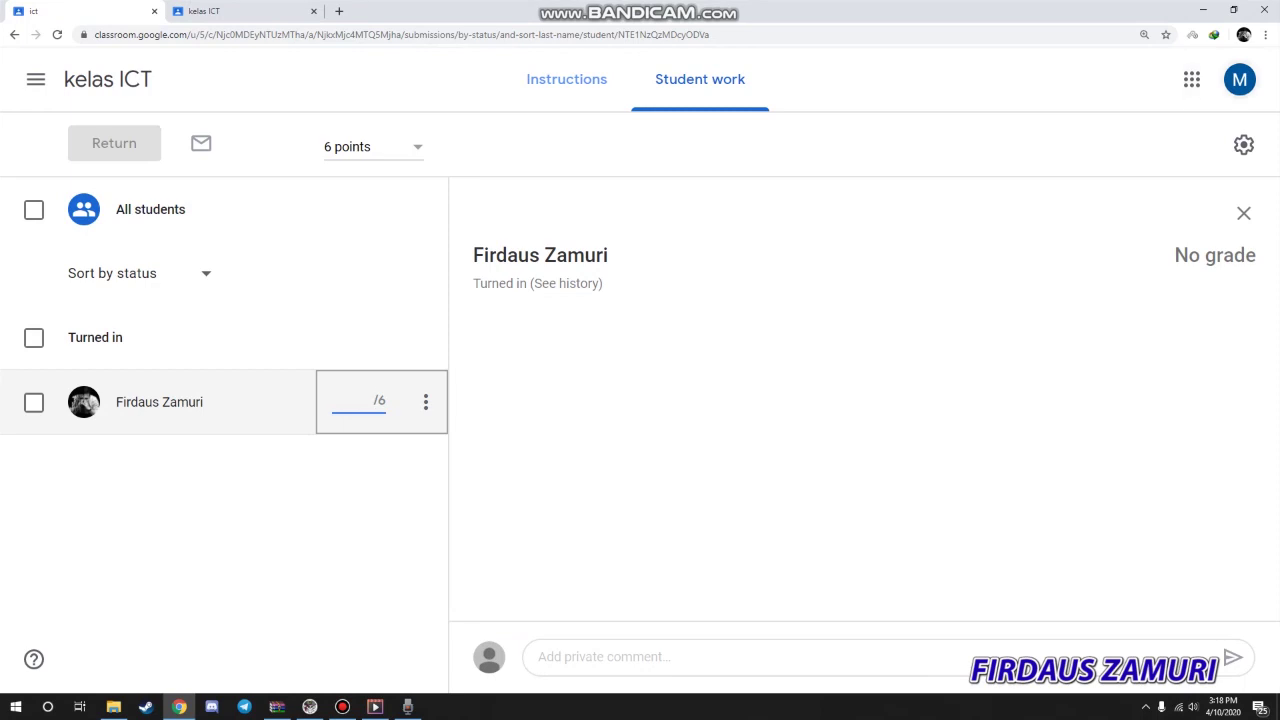
- Open the attached ict quiz in the form editor from the assignment instructions, and review its general settings without changing them
click(566, 79)
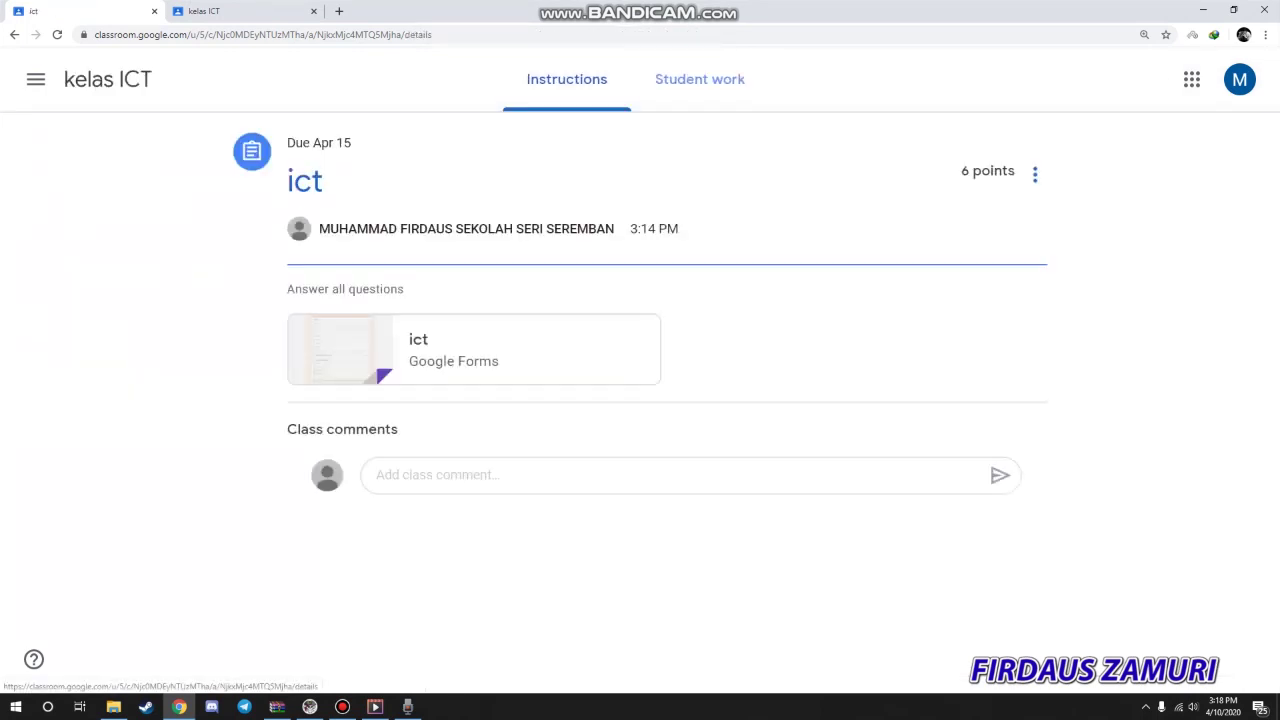
click(418, 340)
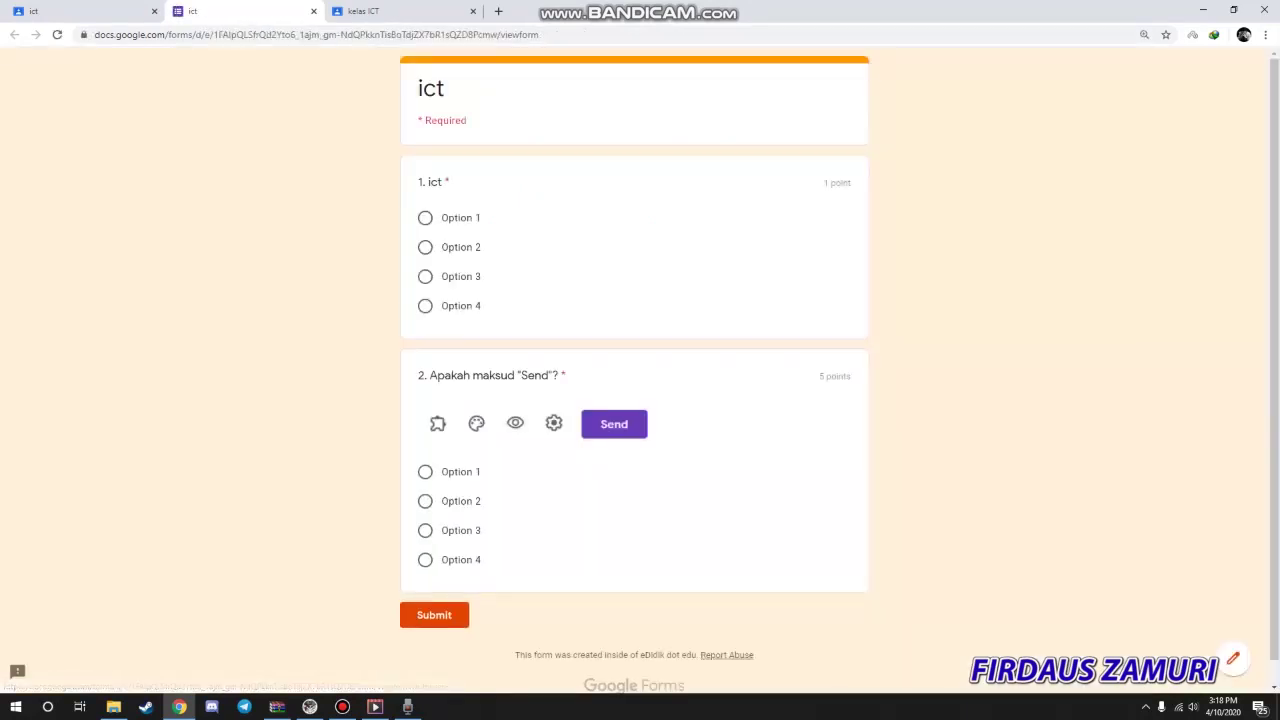
click(1233, 658)
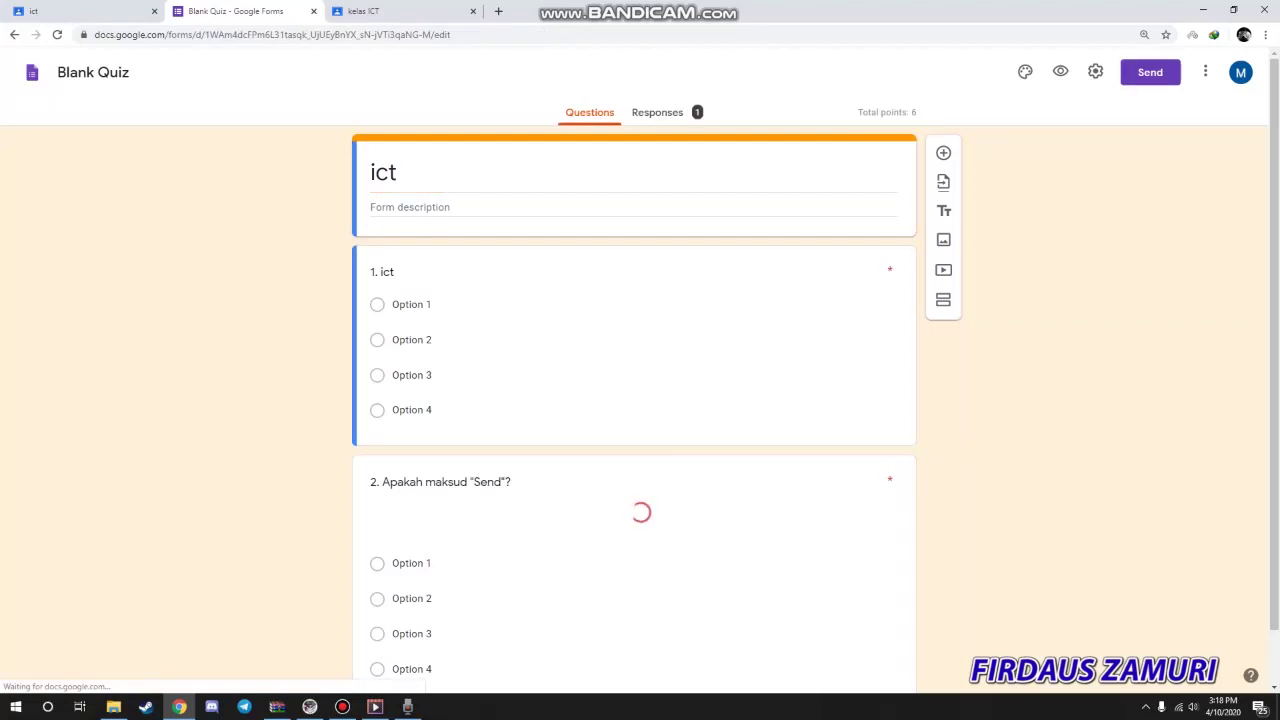
click(1095, 71)
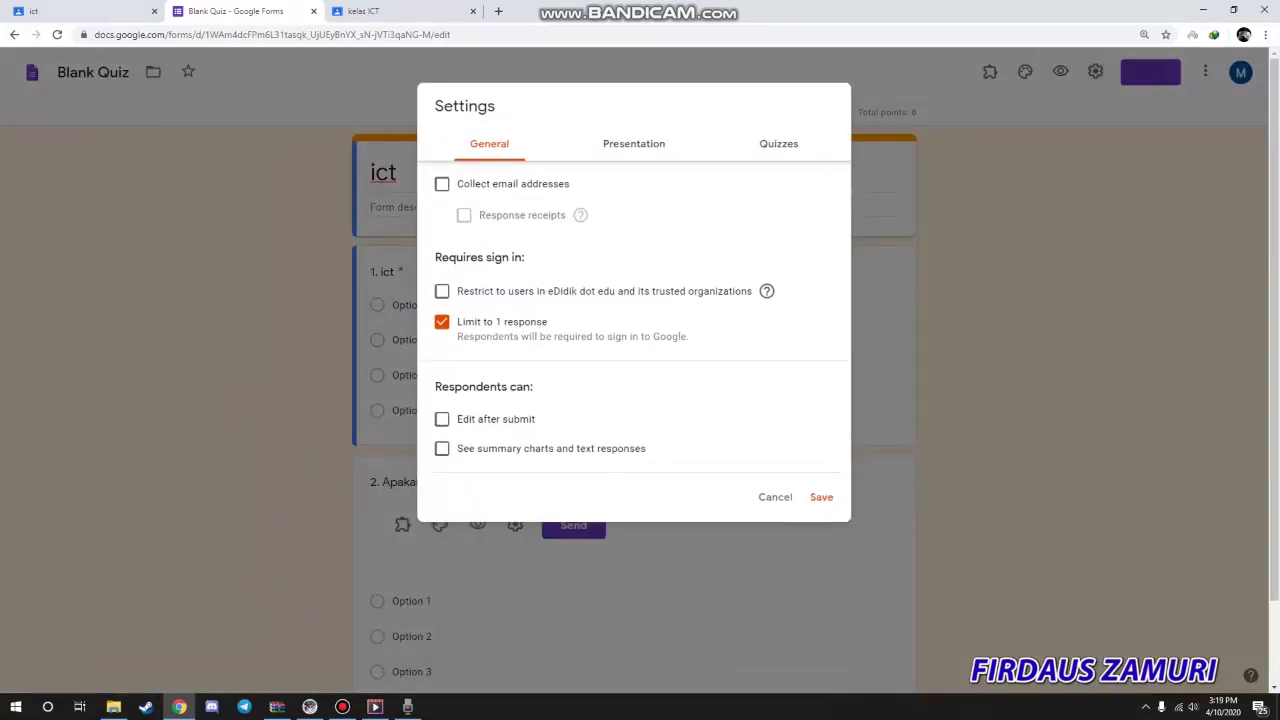
click(775, 497)
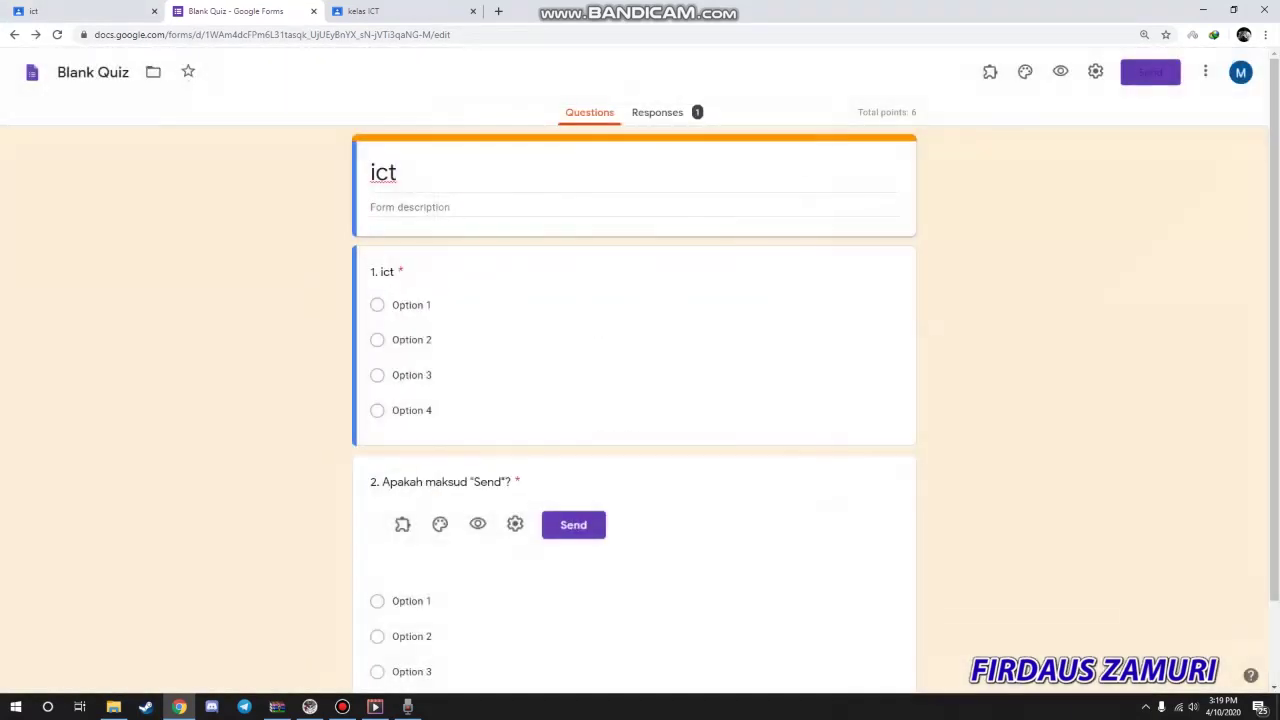
click(84, 11)
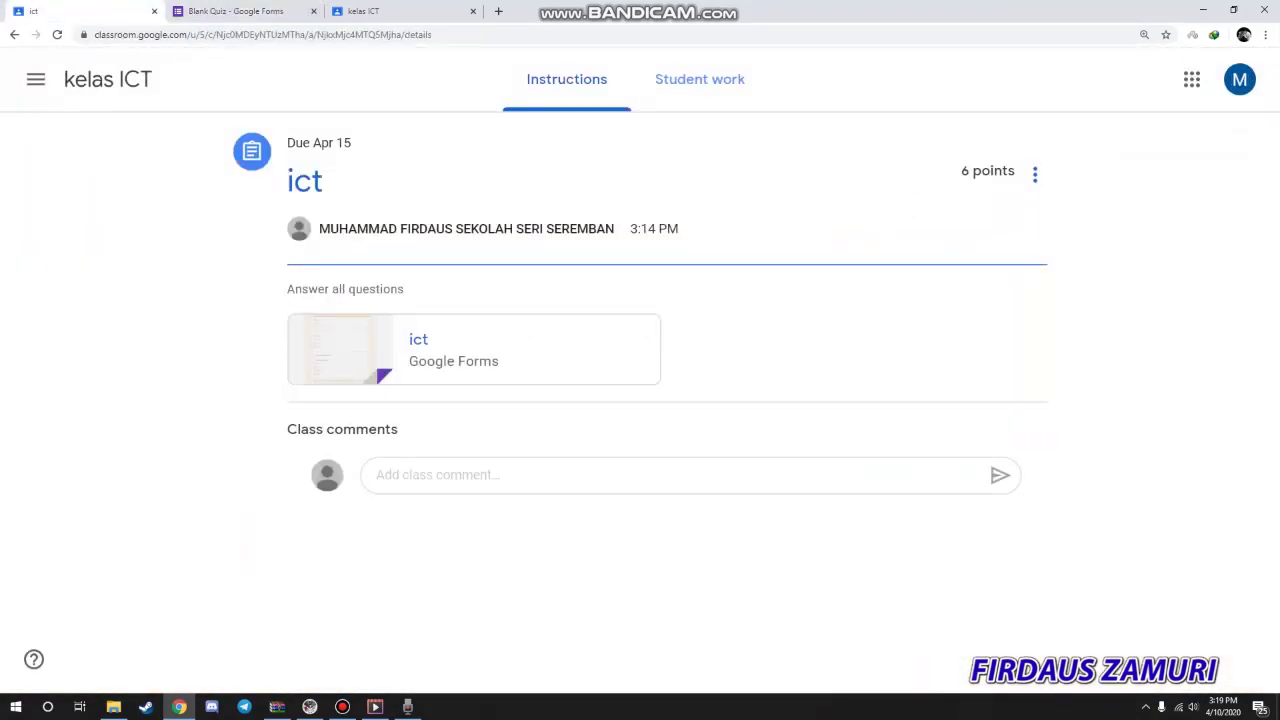
click(236, 11)
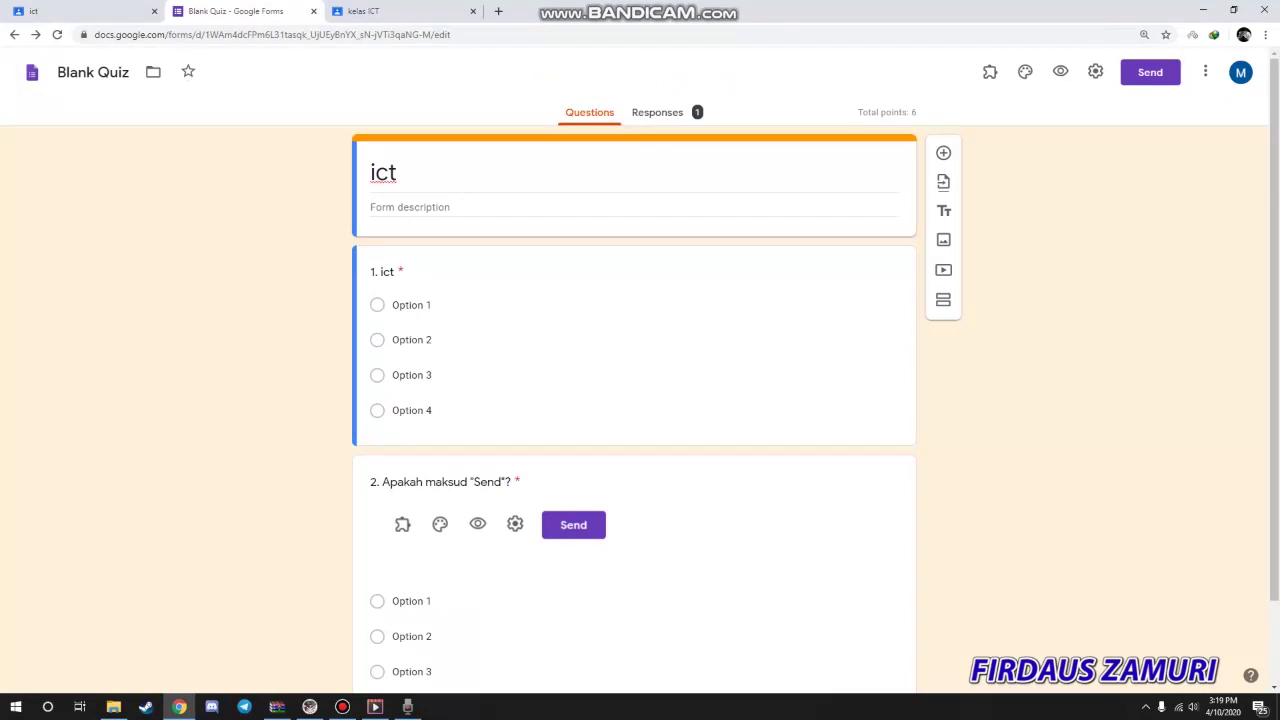
click(84, 11)
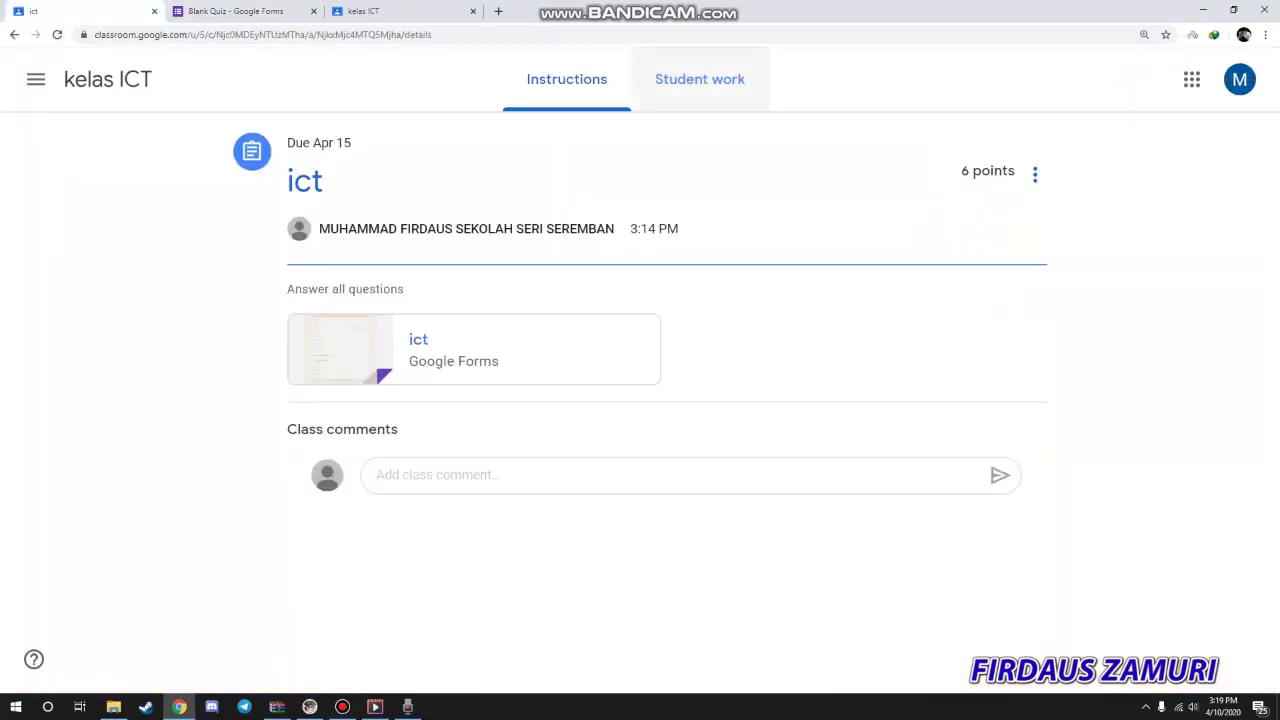
- Enter a grade of 6 for the student's ict submission and return the graded work to the student
click(699, 79)
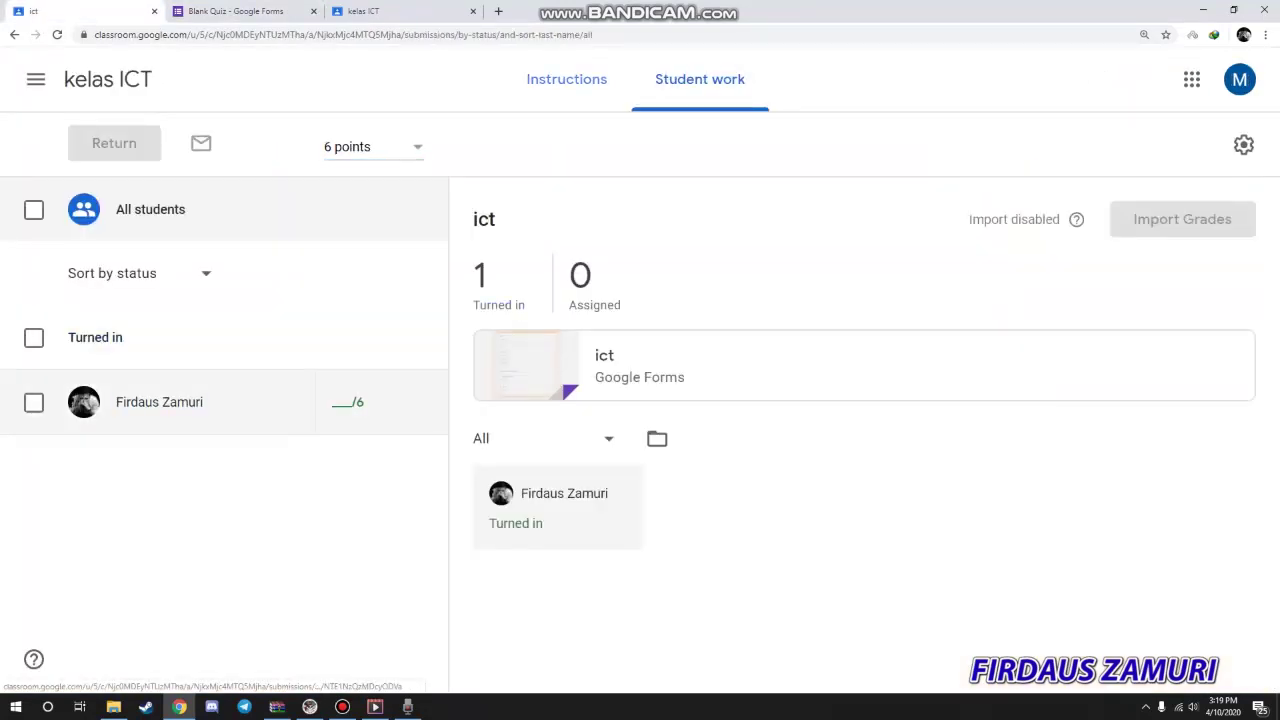
click(352, 402)
text(6)
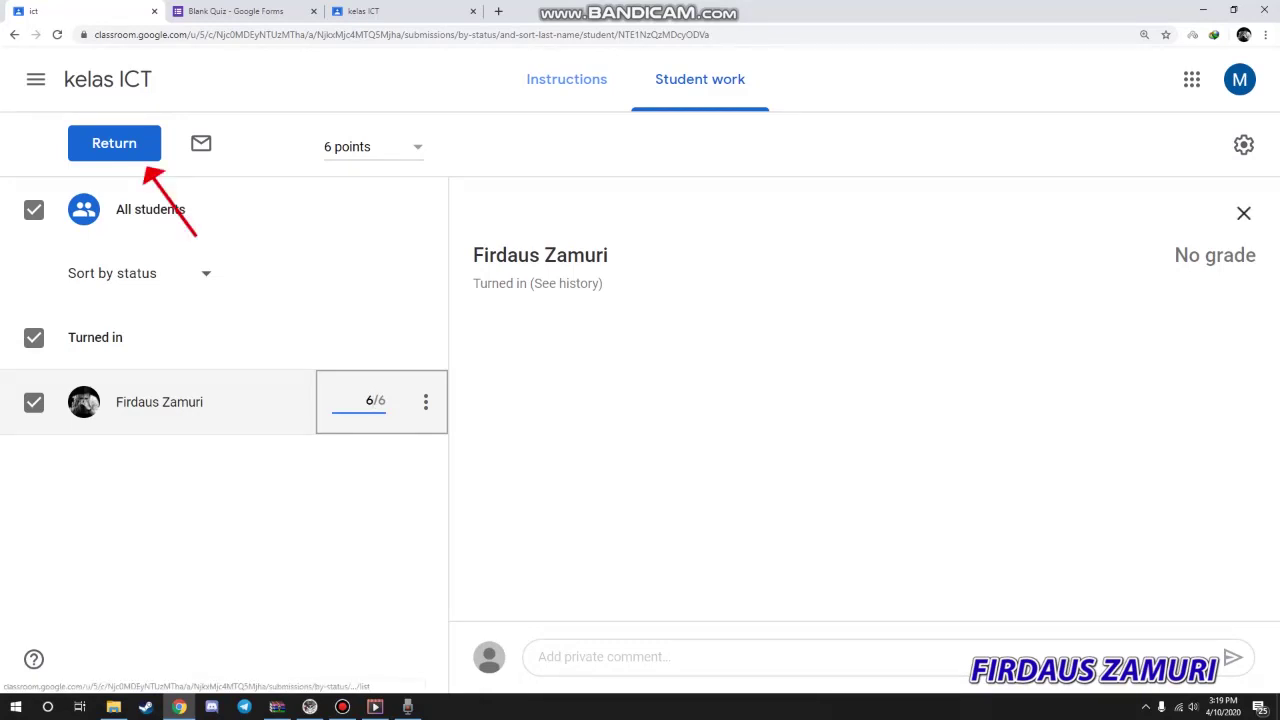
click(1243, 213)
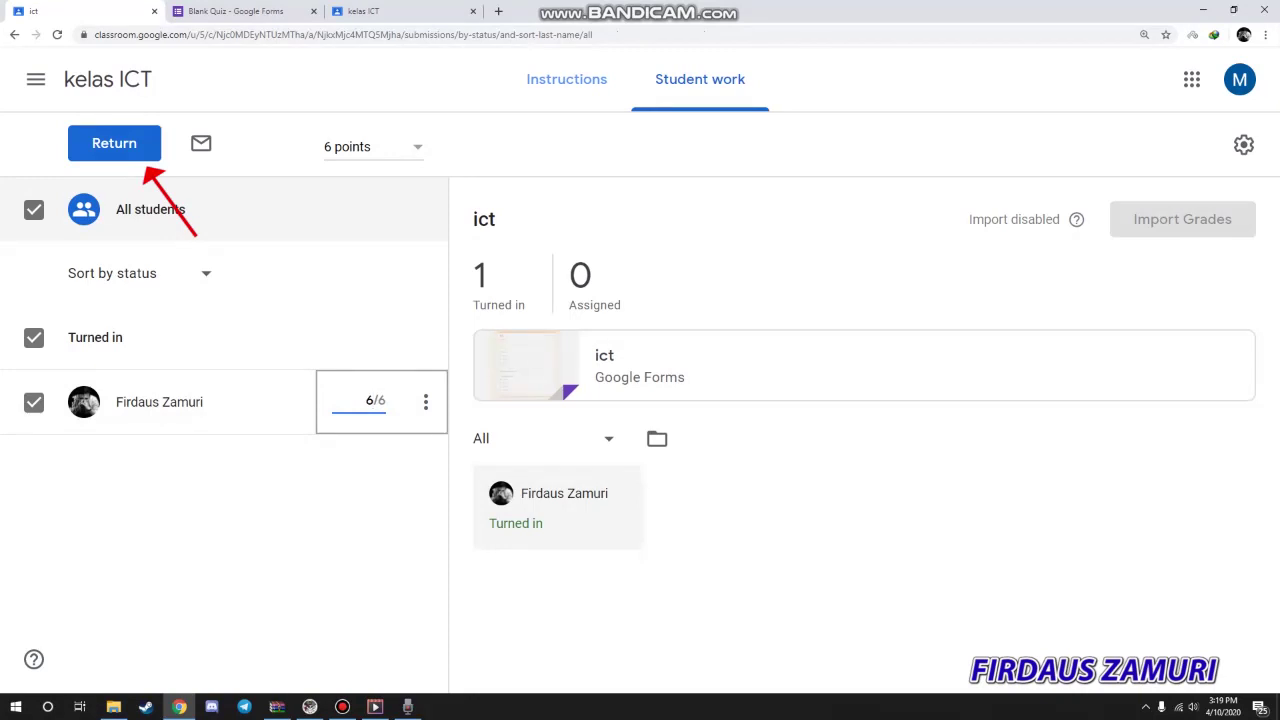
click(114, 143)
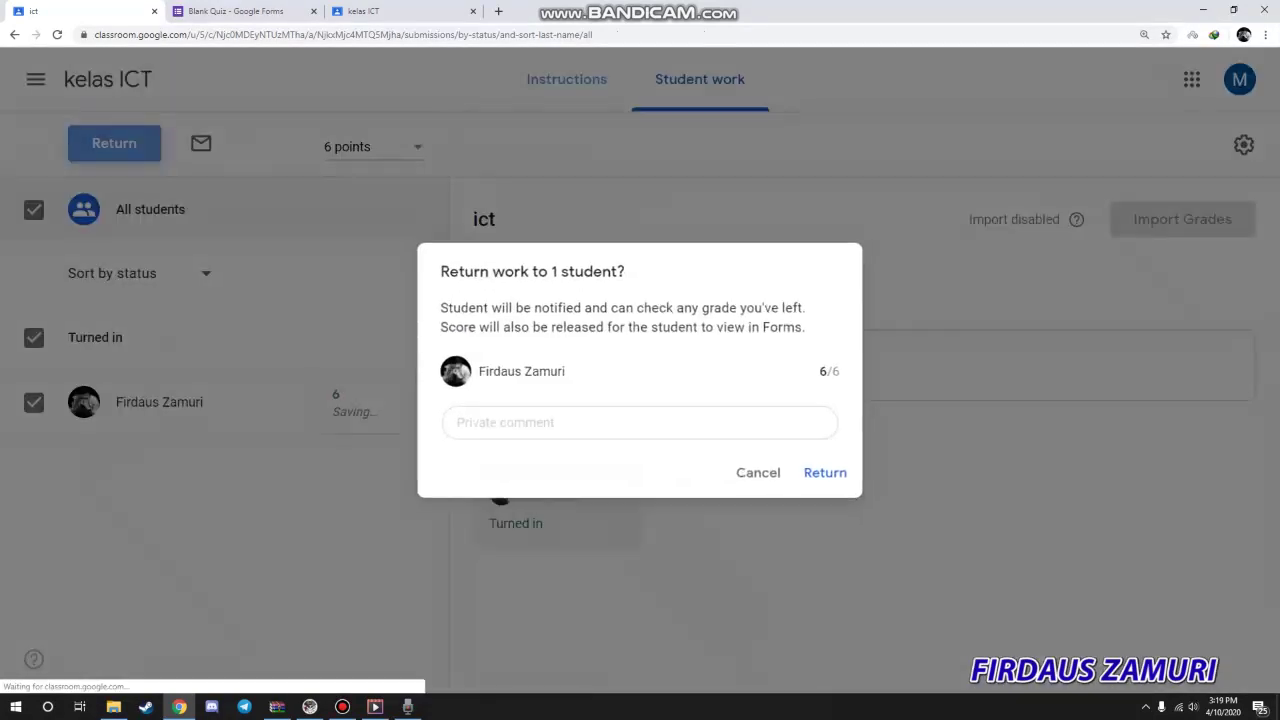
click(560, 425)
click(833, 477)
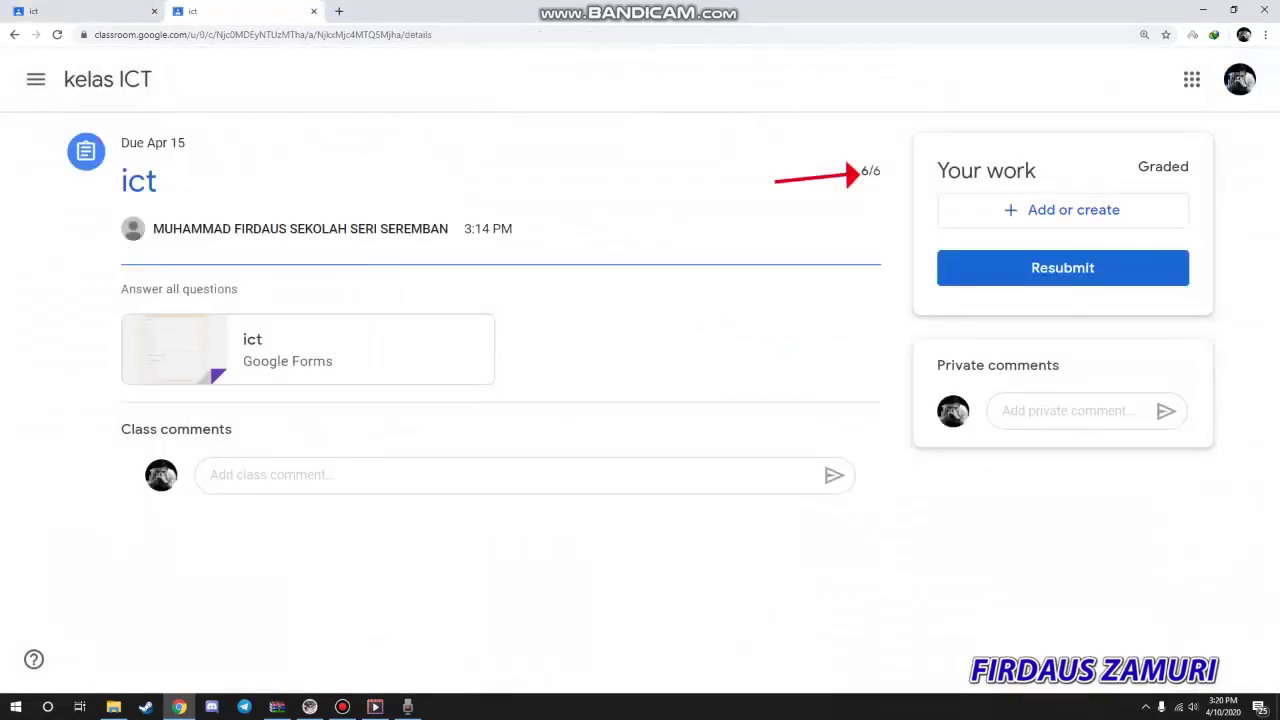
- Check the returned grade on the student's ict assignment page, and go back to the teacher's student work page
drag(869, 172, 882, 172)
click(882, 172)
click(84, 11)
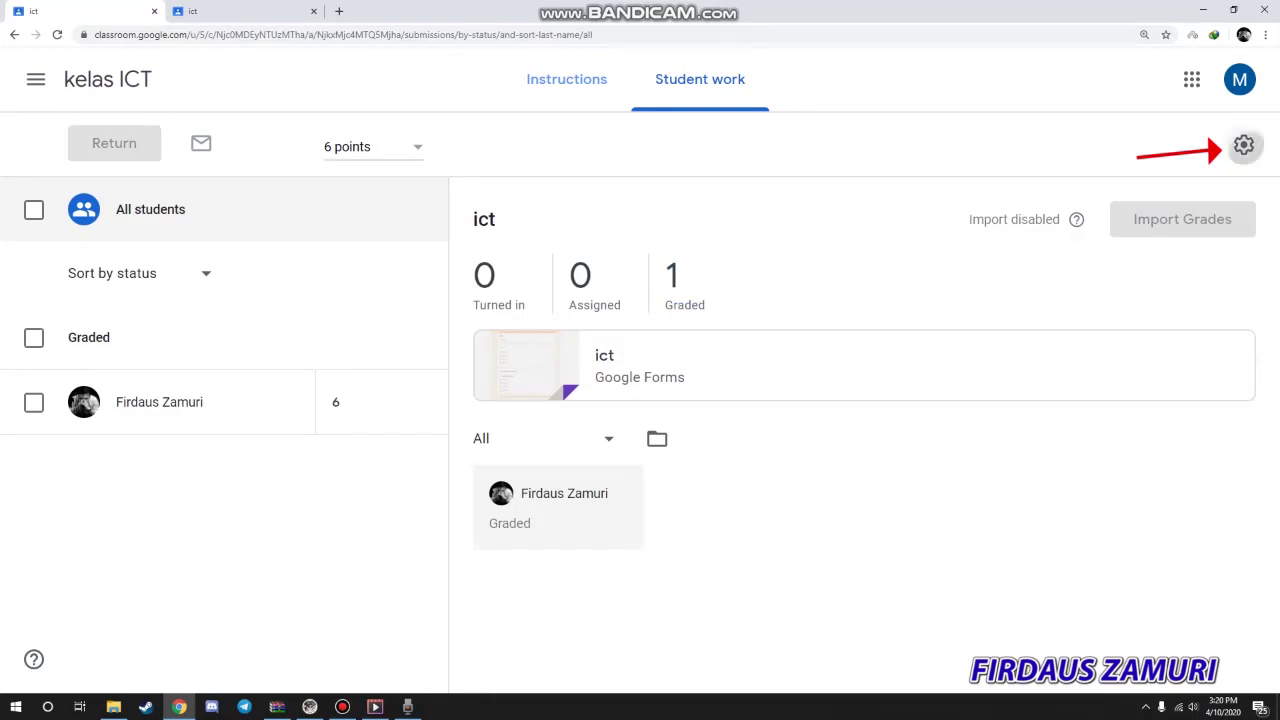
- Download the ict assignment's grades as a CSV file and open the exported file in Excel
click(1243, 145)
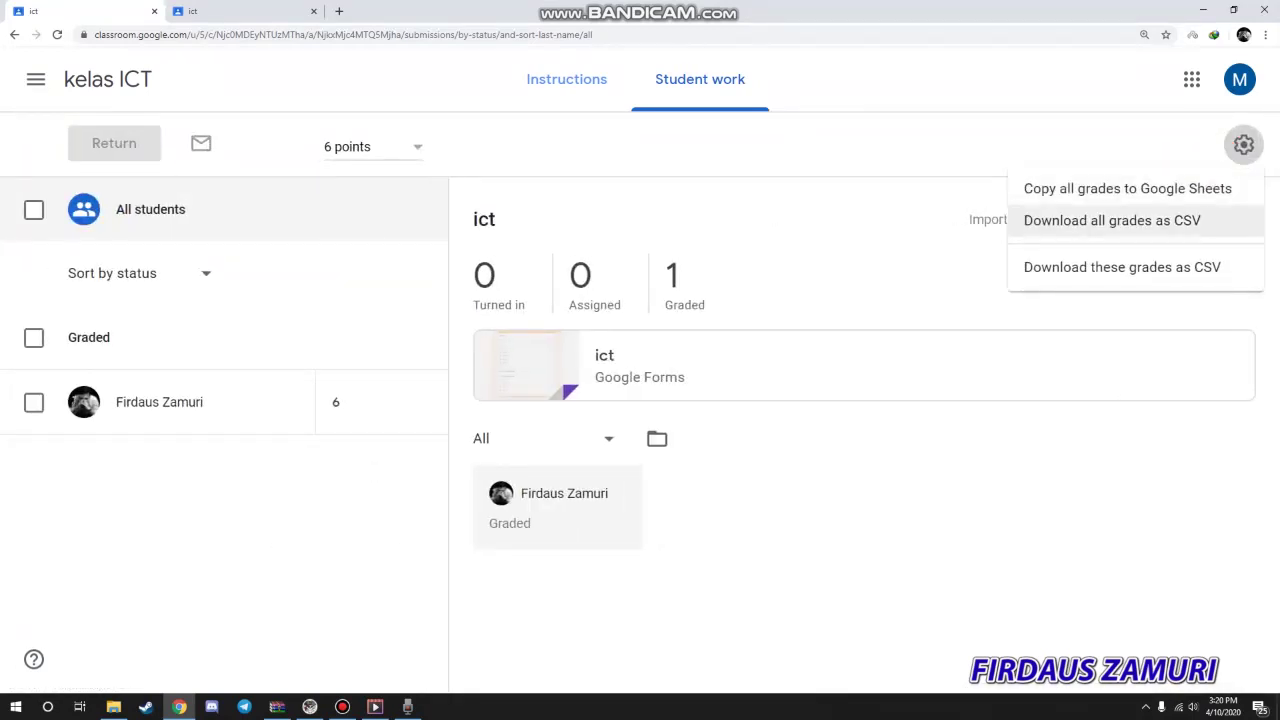
click(1112, 221)
click(1170, 267)
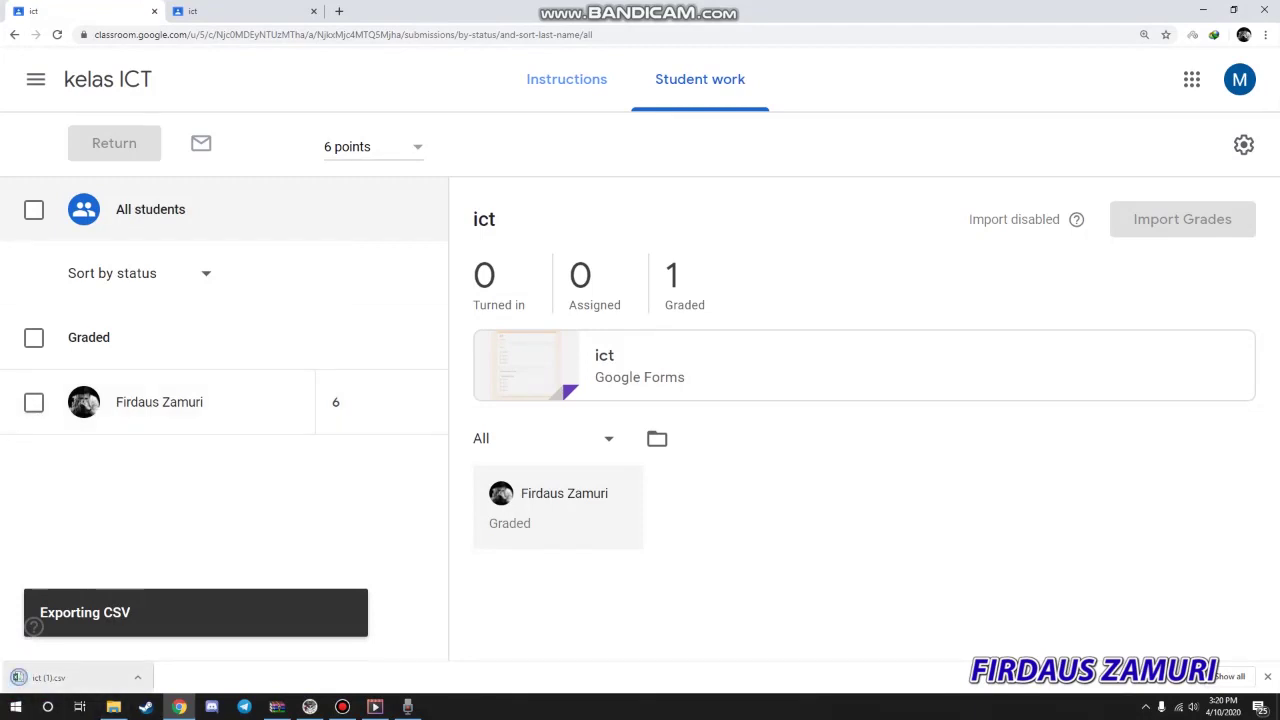
click(66, 678)
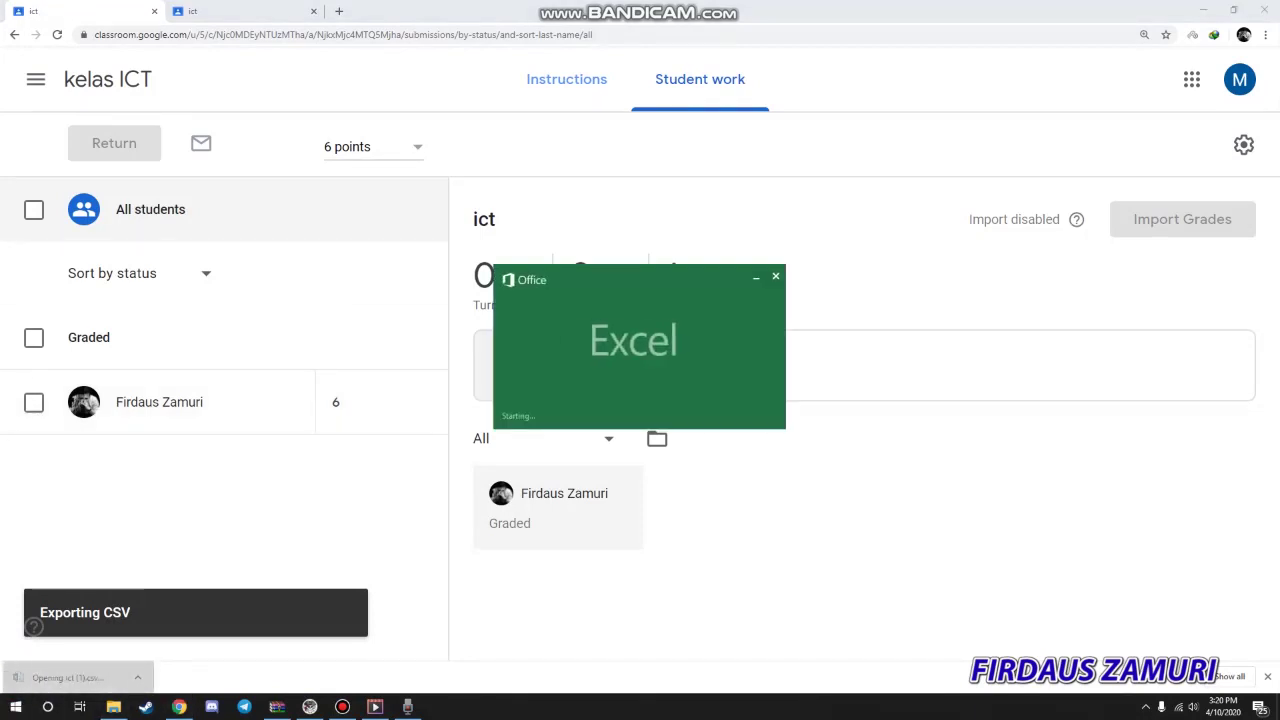
- Widen the Email Address column, adjust the First Name column to read the exported grades, and close the workbook
drag(145, 132, 259, 132)
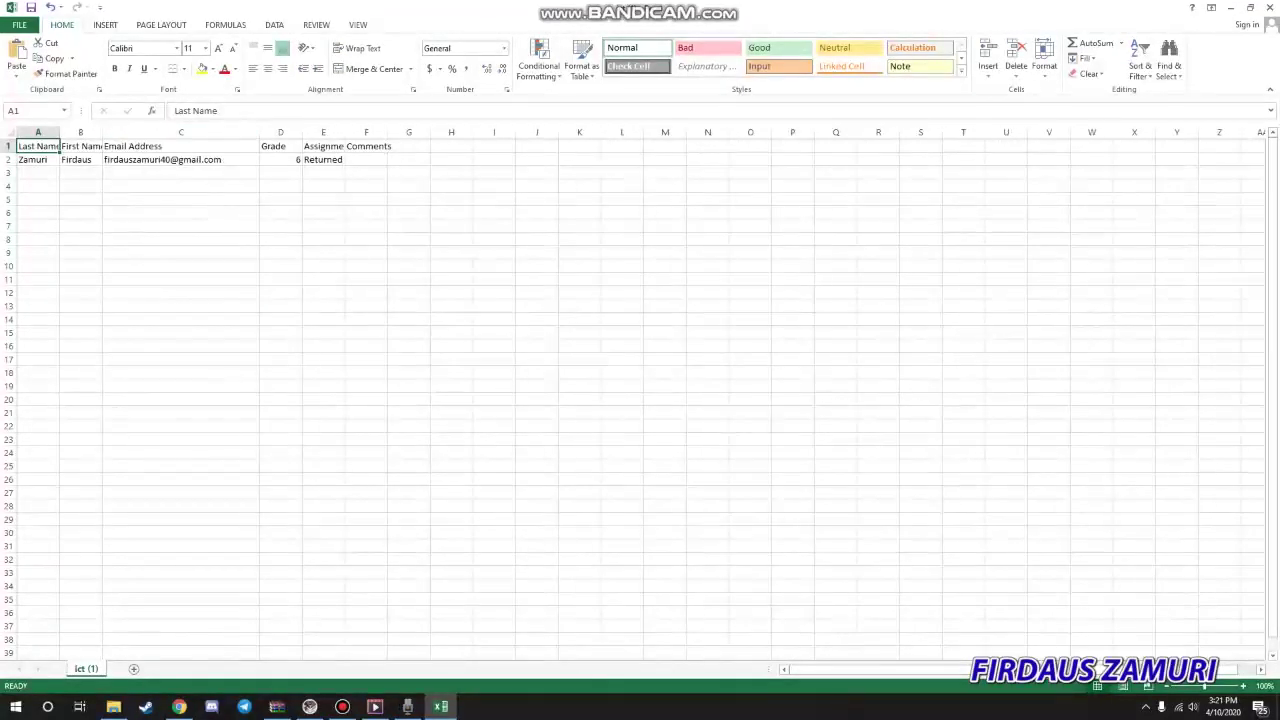
mouse_move(102, 132)
mouse_down()
mouse_move(128, 132)
mouse_move(60, 132)
mouse_move(88, 132)
mouse_up()
click(1270, 8)
click(639, 367)
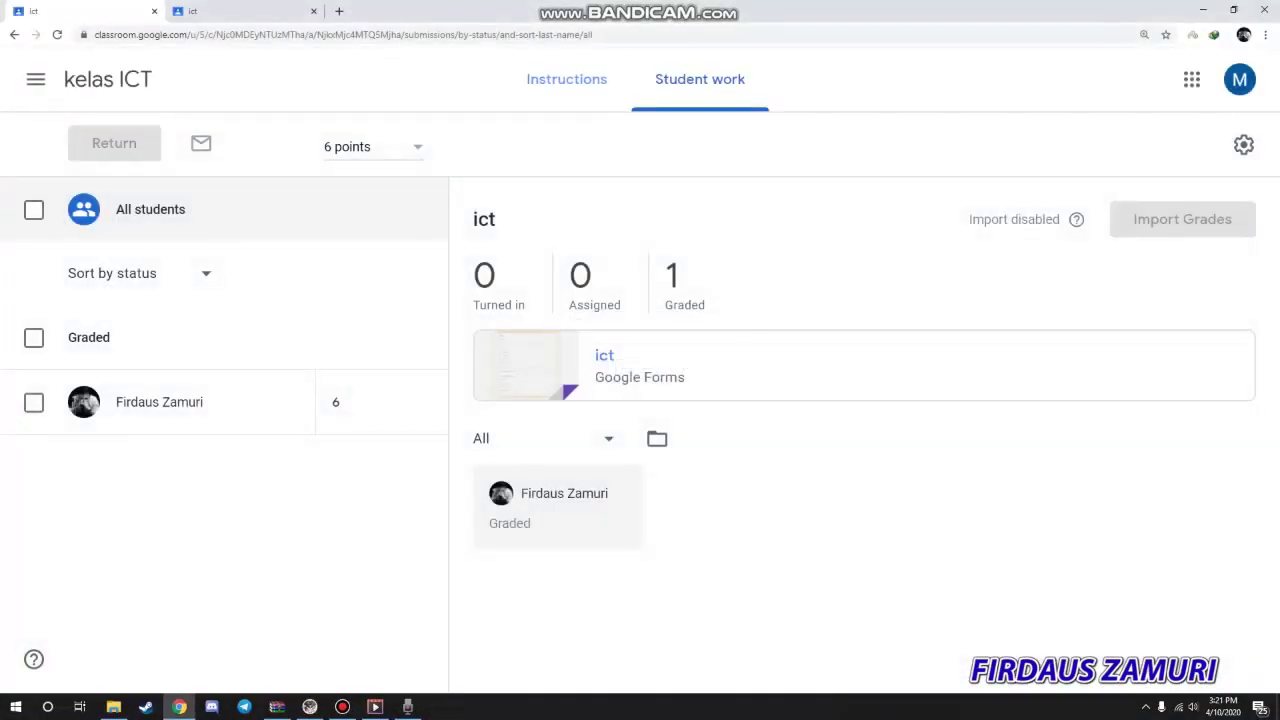